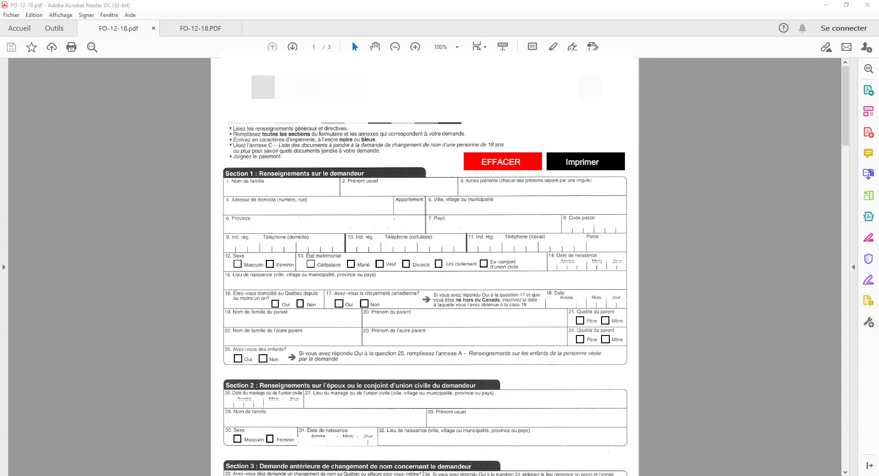
Step: Compare the fillable FO-12-18 form with the original scanned version by alternating between the two documents
{"action": "left_click", "coordinate": [204, 28]}
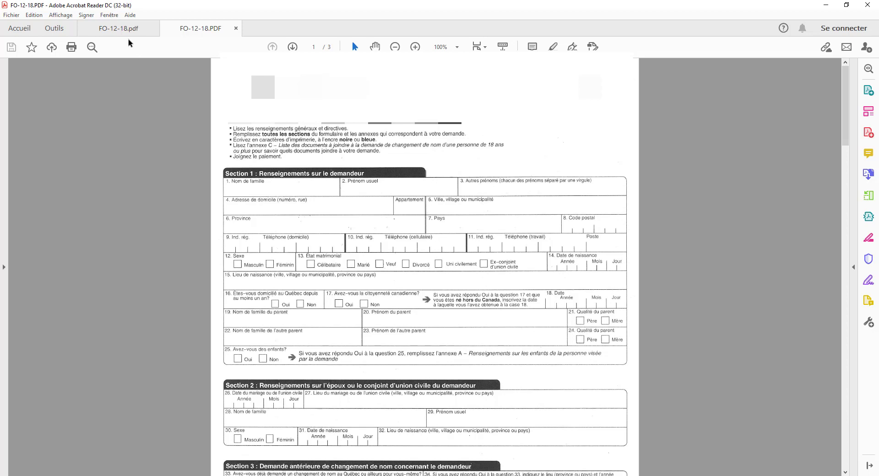
{"action": "left_click", "coordinate": [118, 30]}
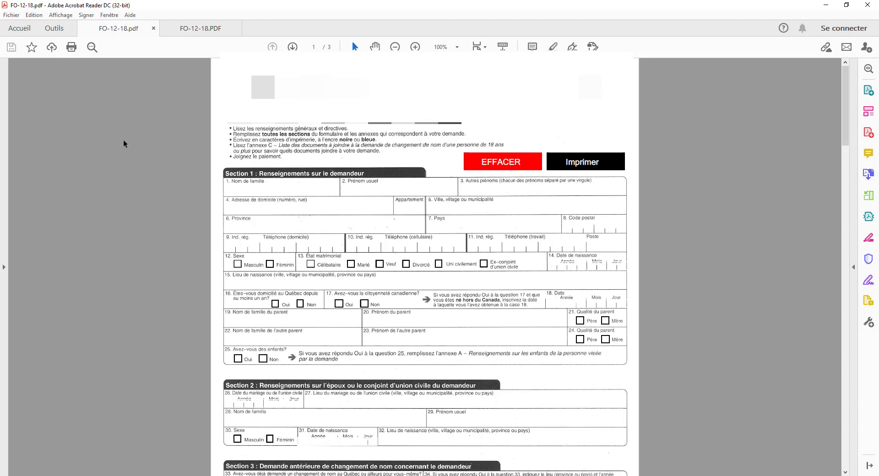
{"action": "left_click", "coordinate": [201, 30]}
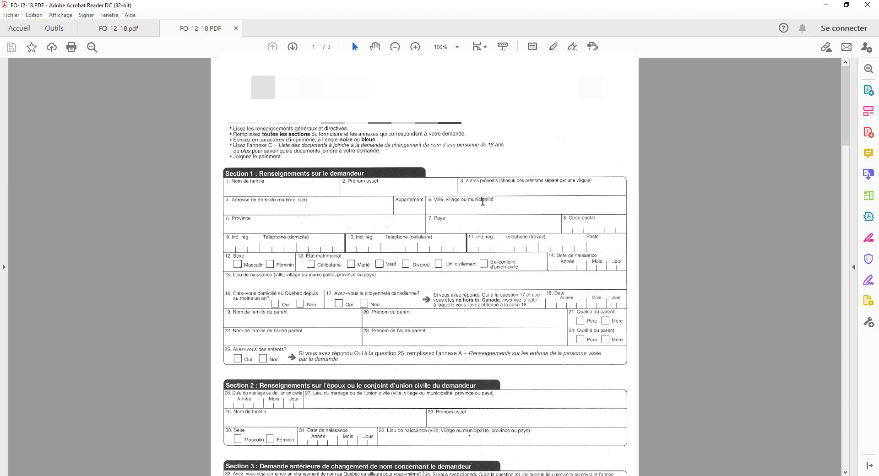
{"action": "left_click", "coordinate": [120, 31]}
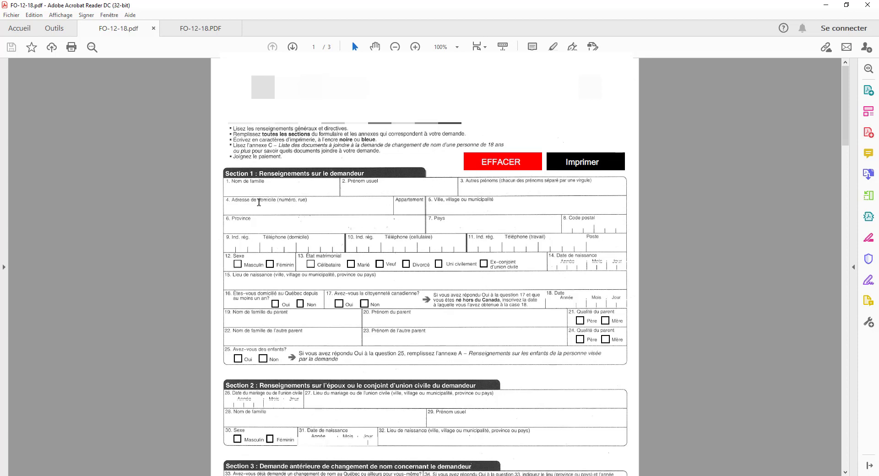
Step: Clear the fillable form and enter the applicant's family name and usual first name in Section 1
{"action": "left_click", "coordinate": [502, 165]}
{"action": "type", "text": "Gemd"}
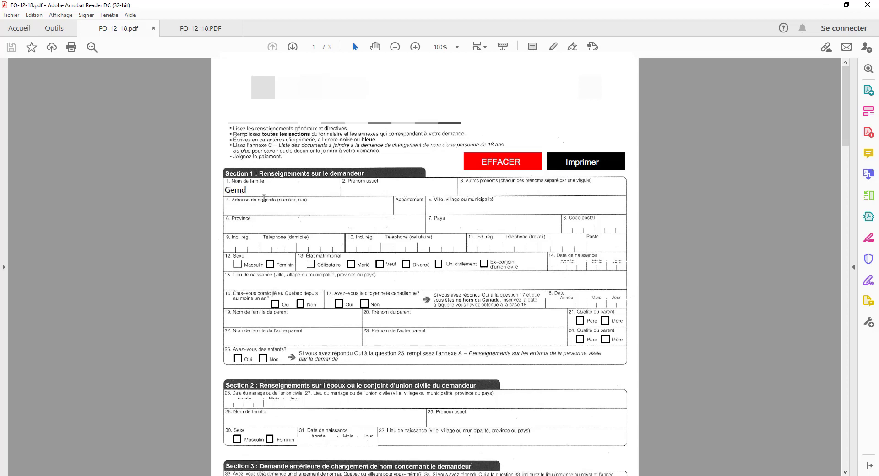
{"action": "key", "text": "BackSpace"}
{"action": "key", "text": "BackSpace"}
{"action": "type", "text": "ndron"}
{"action": "key", "text": "BackSpace"}
{"action": "type", "text": "n"}
{"action": "left_click", "coordinate": [359, 188]}
{"action": "left_click", "coordinate": [358, 188]}
Step: Enter the applicant's home street address and postal code in Section 1
{"action": "left_click", "coordinate": [274, 208]}
{"action": "type", "text": "7853 planete"}
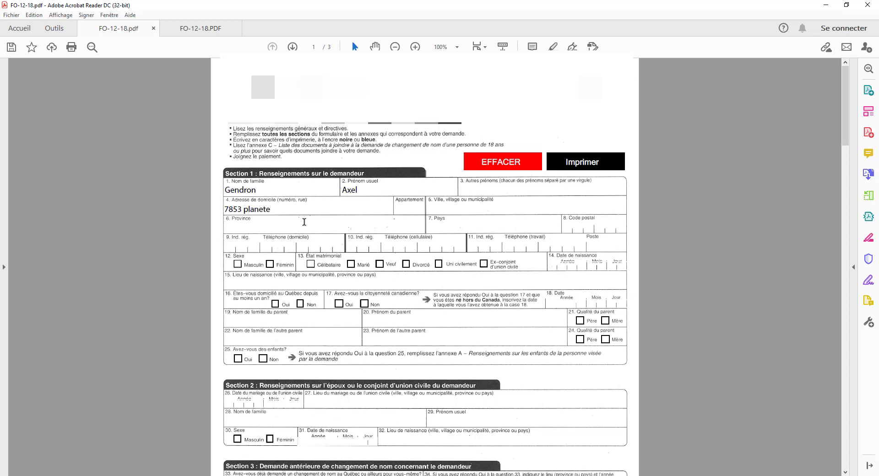
{"action": "type", "text": " mars"}
{"action": "left_click", "coordinate": [569, 227]}
{"action": "type", "text": "5"}
{"action": "key", "text": "BackSpace"}
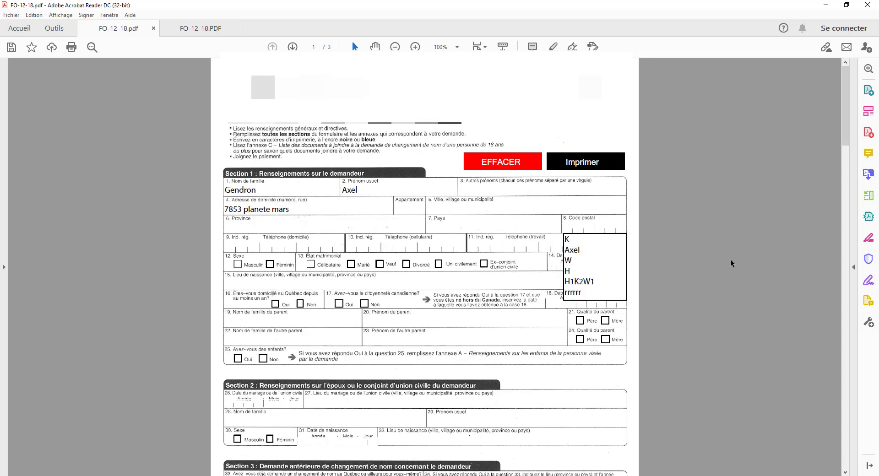
{"action": "type", "text": "e"}
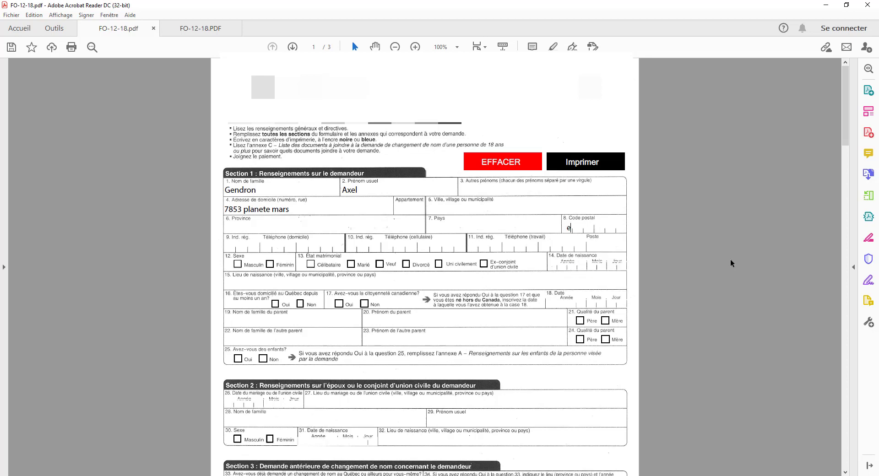
{"action": "type", "text": "5e5e5"}
Step: Try out the Masculin and Féminin check boxes for the applicant's sex
{"action": "left_click", "coordinate": [238, 265]}
{"action": "left_click", "coordinate": [238, 266]}
{"action": "left_click", "coordinate": [270, 265]}
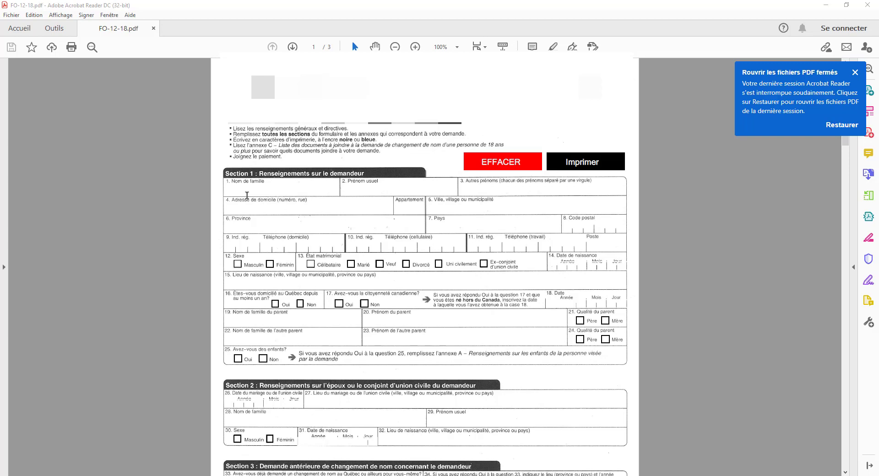
Step: Fill the family name, address, province and home phone fields with placeholder entries, and clear the whole form
{"action": "left_click", "coordinate": [257, 223]}
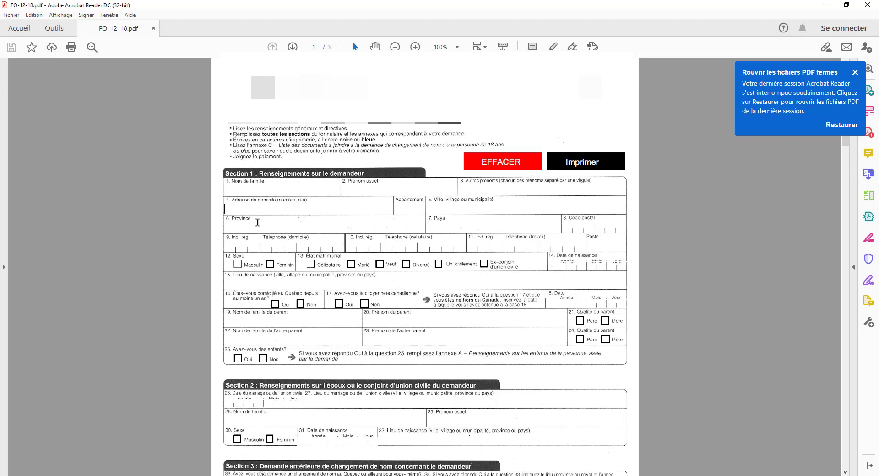
{"action": "left_click", "coordinate": [268, 188]}
{"action": "type", "text": "ffffffffffffffff"}
{"action": "type", "text": "ggggggggggggg"}
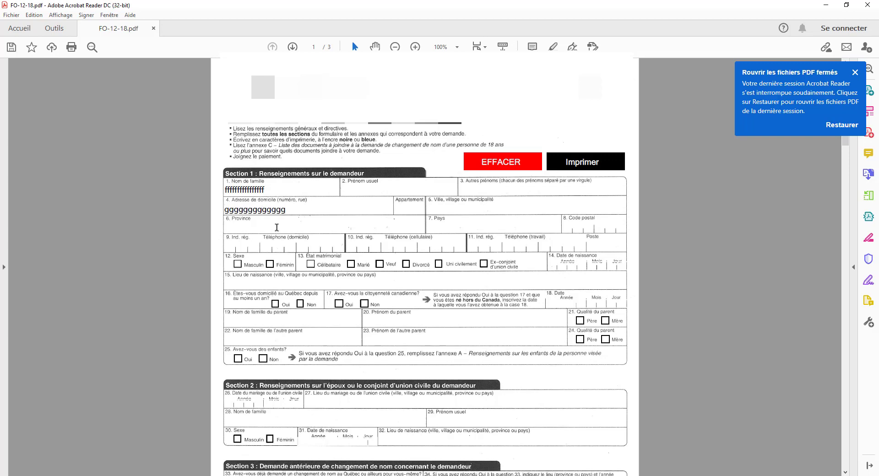
{"action": "left_click", "coordinate": [277, 228]}
{"action": "type", "text": "bbbbbbbbbbb"}
{"action": "type", "text": "514"}
{"action": "type", "text": "869"}
{"action": "type", "text": "258"}
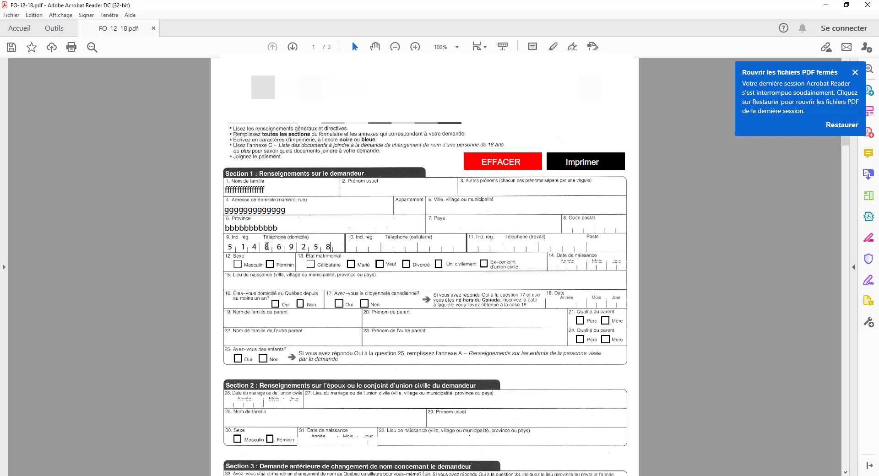
{"action": "left_click", "coordinate": [501, 163]}
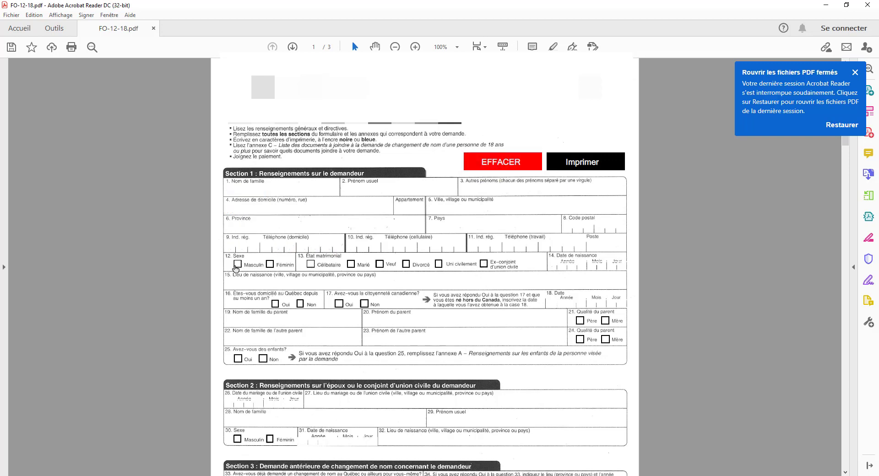
Step: Test the single-choice check on question 12 by marking both Masculin and Féminin, keeping Féminin
{"action": "left_click", "coordinate": [237, 264]}
{"action": "left_click", "coordinate": [271, 266]}
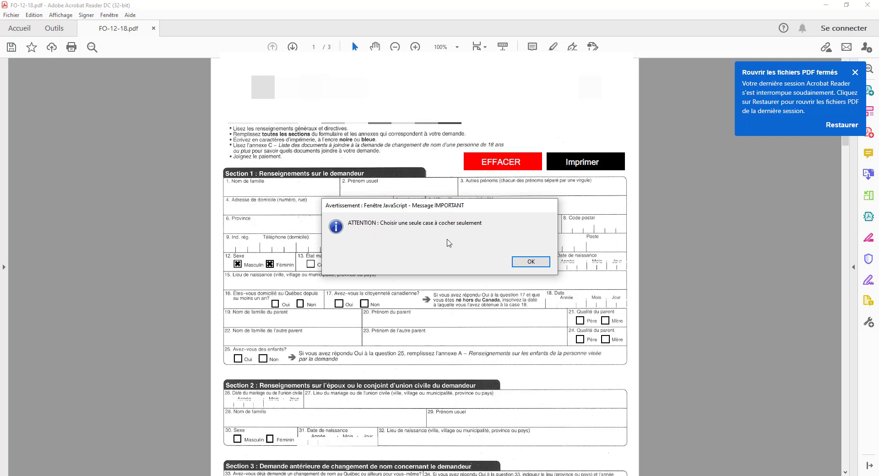
{"action": "left_click", "coordinate": [531, 263]}
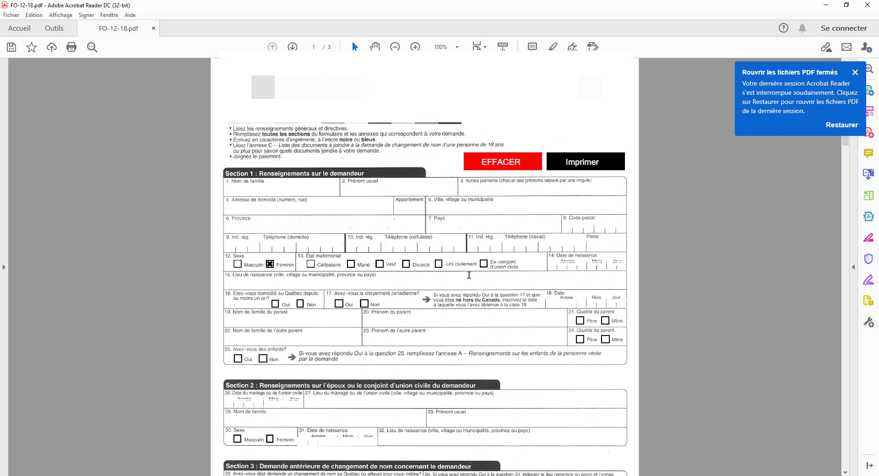
Step: Test the marital status boxes with Célibataire, Marié and Ex-conjoint d'union civile, ending on Célibataire
{"action": "left_click", "coordinate": [310, 264]}
{"action": "left_click", "coordinate": [352, 265]}
{"action": "left_click", "coordinate": [527, 260]}
{"action": "left_click", "coordinate": [483, 264]}
{"action": "left_click", "coordinate": [535, 262]}
{"action": "left_click", "coordinate": [310, 264]}
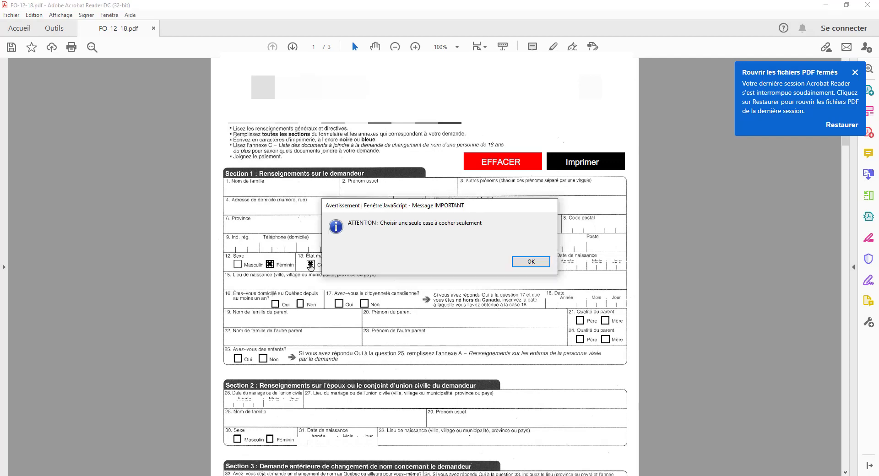
{"action": "left_click", "coordinate": [517, 262]}
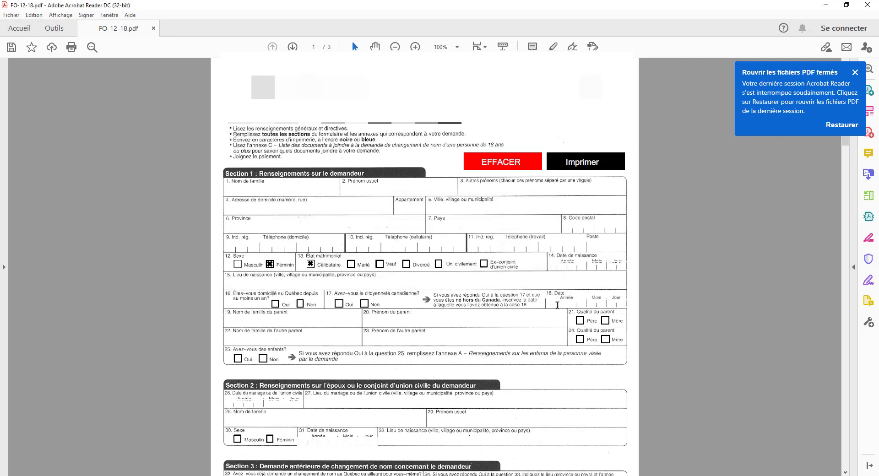
Step: Mark Père and then Mère as the parent's status in question 21, keeping Mère
{"action": "left_click", "coordinate": [580, 320]}
{"action": "left_click", "coordinate": [604, 320]}
{"action": "left_click", "coordinate": [529, 263]}
Step: Enter the applicant's family name and home address in Section 1
{"action": "left_click", "coordinate": [273, 192]}
{"action": "type", "text": "gendr"}
{"action": "type", "text": "on"}
{"action": "left_click", "coordinate": [278, 210]}
{"action": "type", "text": "78000"}
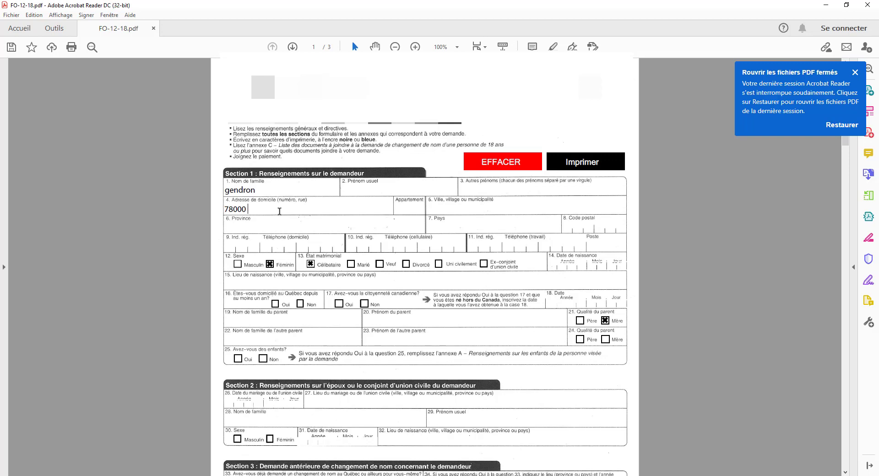
{"action": "type", "text": "paris"}
Step: Answer Non to question 25 about children, and preview the form's print output without printing
{"action": "left_click", "coordinate": [262, 359]}
{"action": "left_click", "coordinate": [576, 163]}
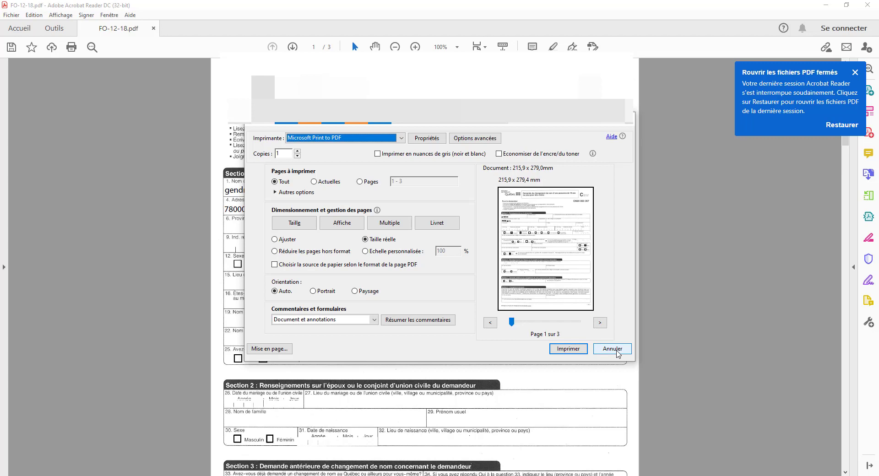
{"action": "left_click", "coordinate": [615, 350]}
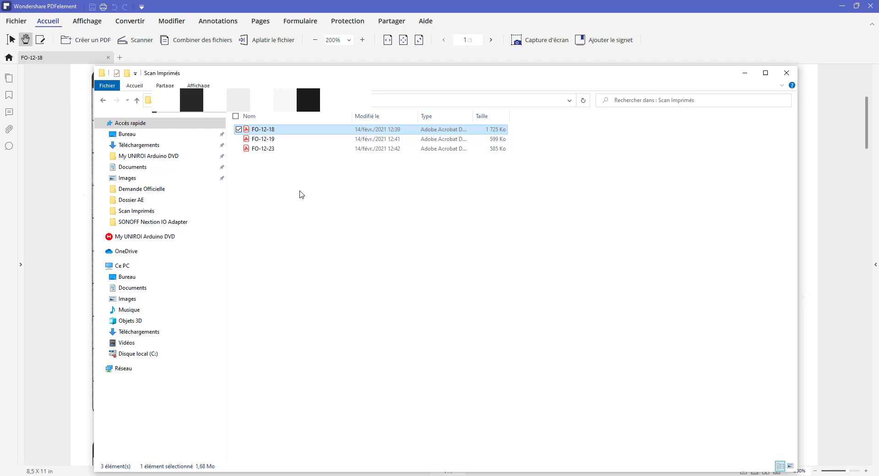
Step: Open the scanned FO-12-18 file from the Scan Imprimés folder with Wondershare PDFelement
{"action": "right_click", "coordinate": [265, 133]}
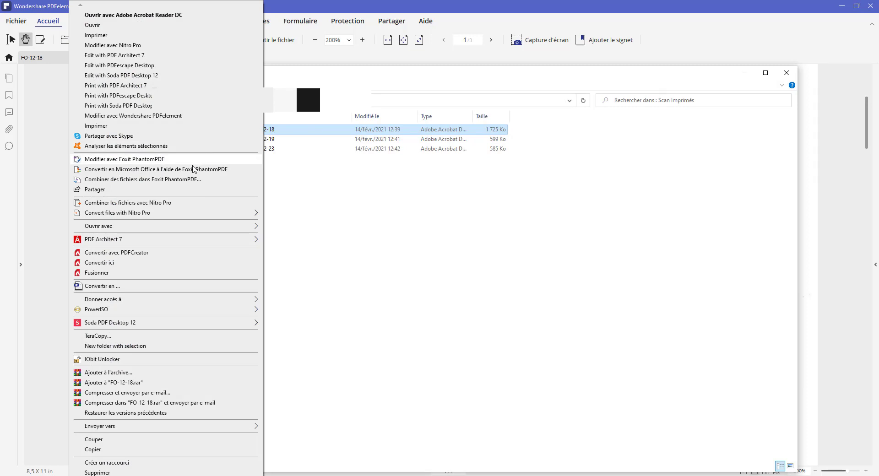
{"action": "mouse_move", "coordinate": [184, 227]}
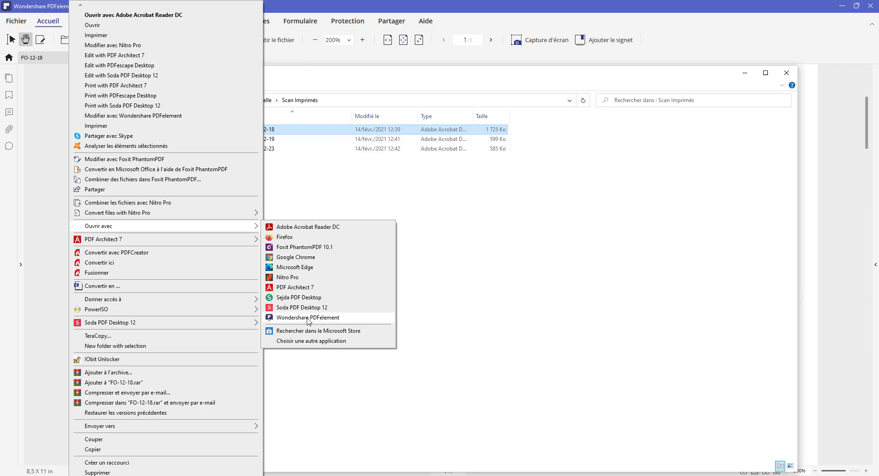
{"action": "left_click", "coordinate": [331, 319]}
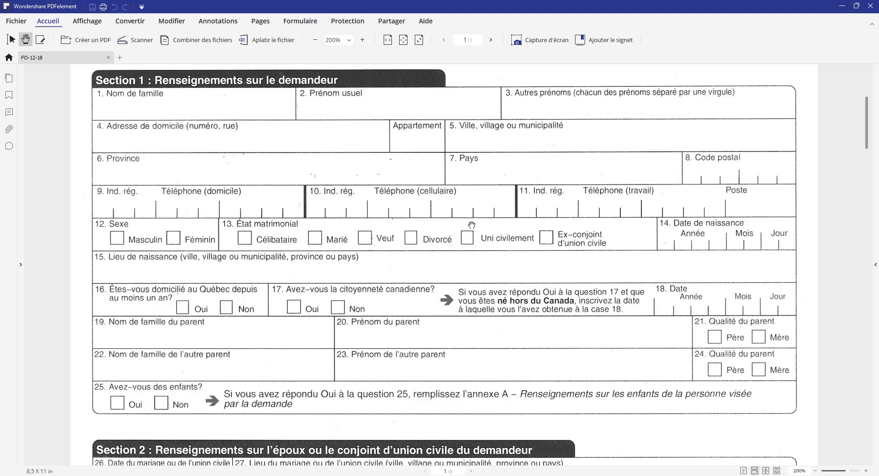
Step: Turn on form field editing for the scanned document
{"action": "left_click", "coordinate": [301, 24]}
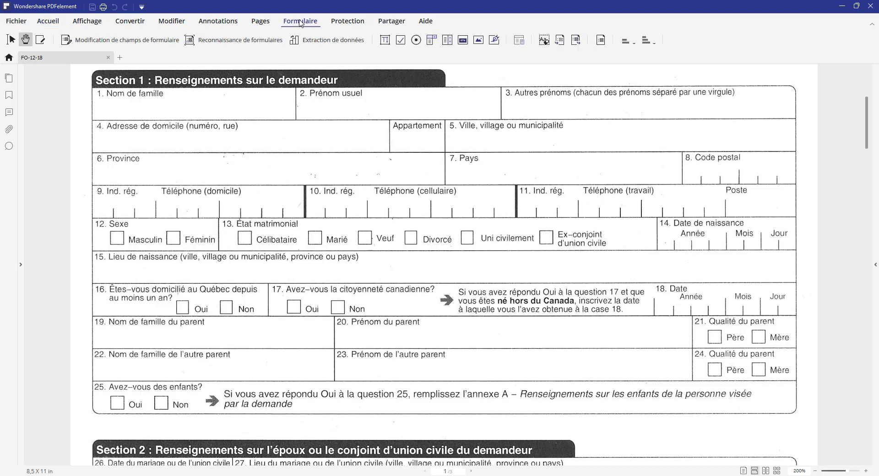
{"action": "left_click", "coordinate": [47, 24]}
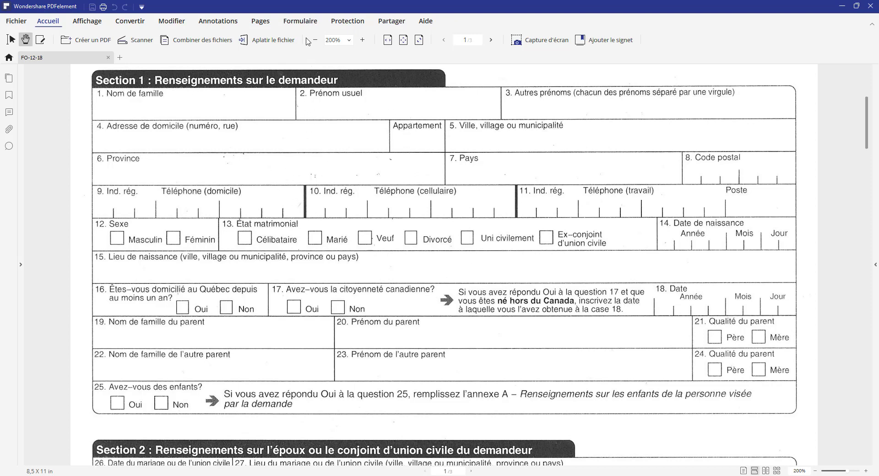
{"action": "left_click", "coordinate": [305, 23]}
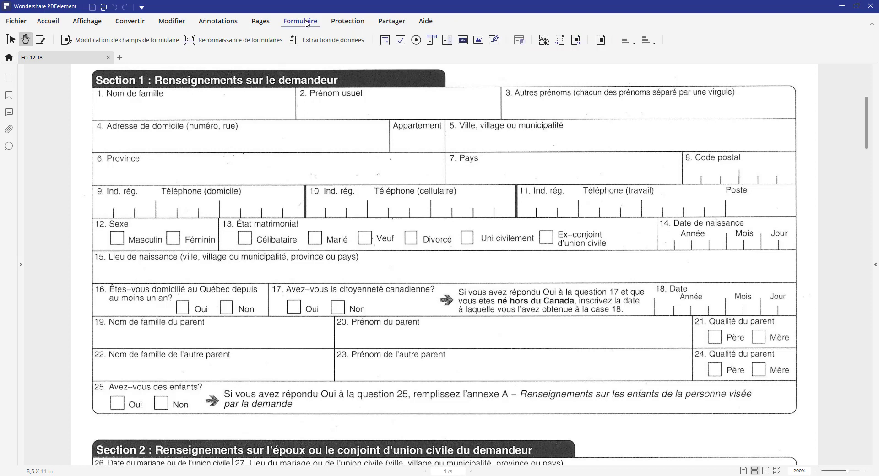
{"action": "left_click", "coordinate": [120, 42]}
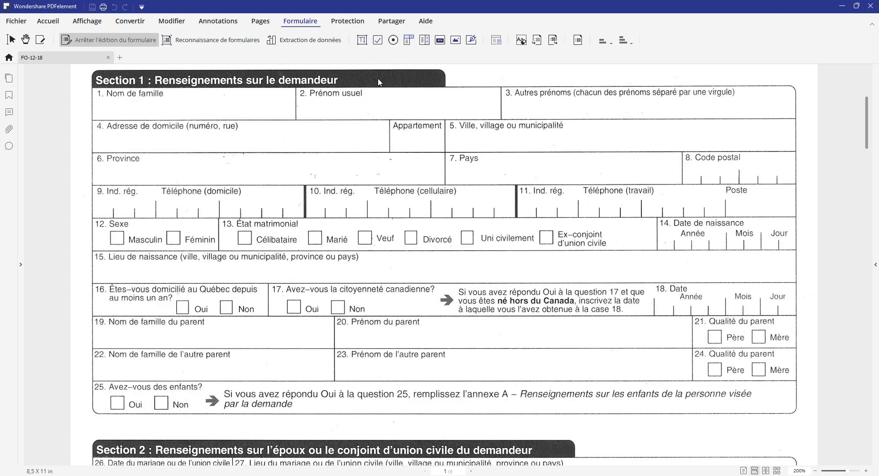
Step: Add a text field to the Nom de famille box, spanning its full width and fitting below the printed label
{"action": "left_click", "coordinate": [362, 41]}
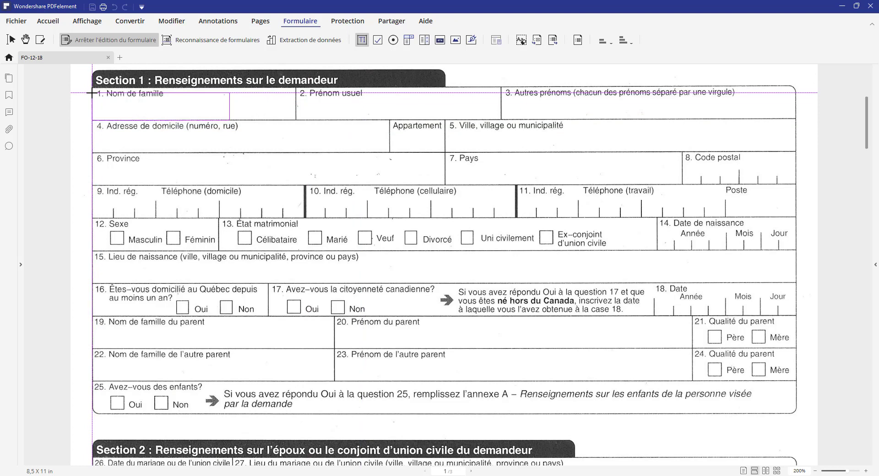
{"action": "left_click", "coordinate": [91, 93]}
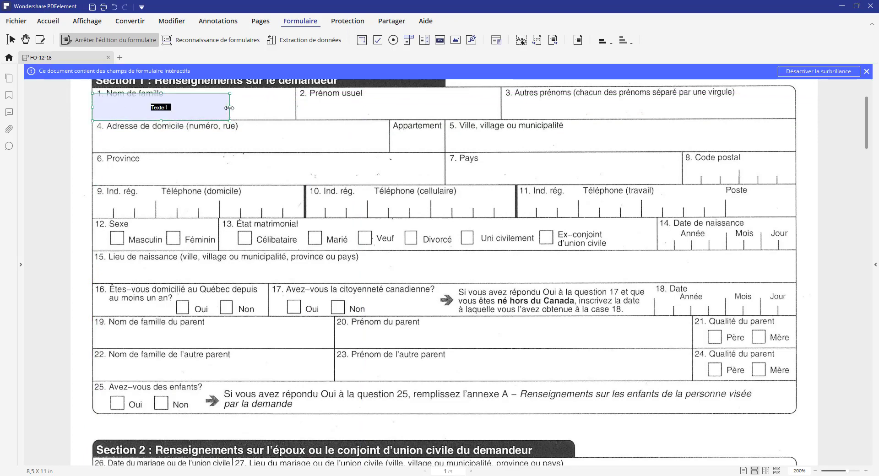
{"action": "left_click_drag", "start_coordinate": [230, 107], "coordinate": [302, 105]}
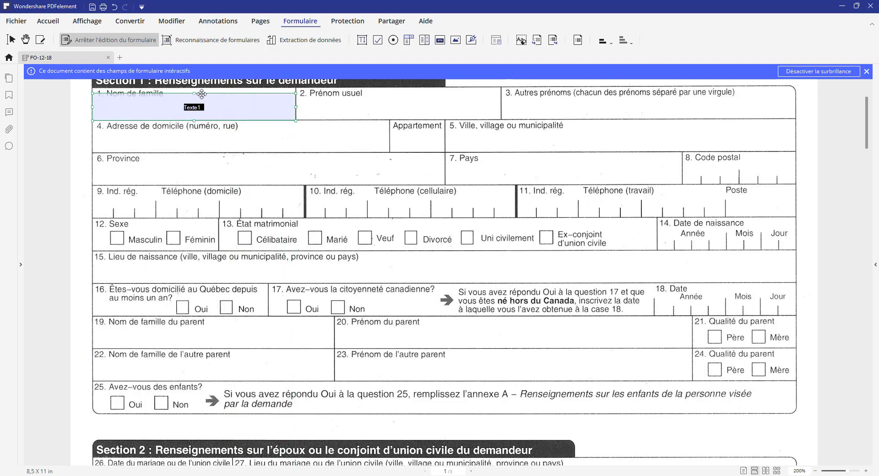
{"action": "left_click_drag", "start_coordinate": [194, 94], "coordinate": [195, 93]}
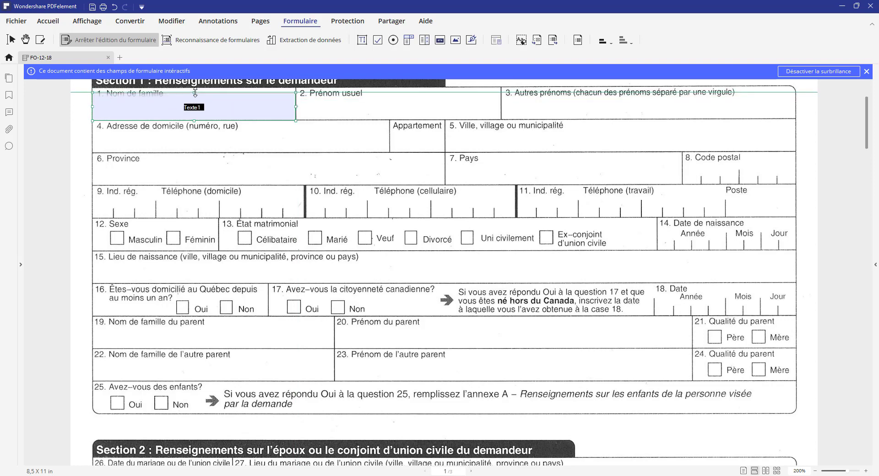
{"action": "left_click_drag", "start_coordinate": [195, 92], "coordinate": [195, 101]}
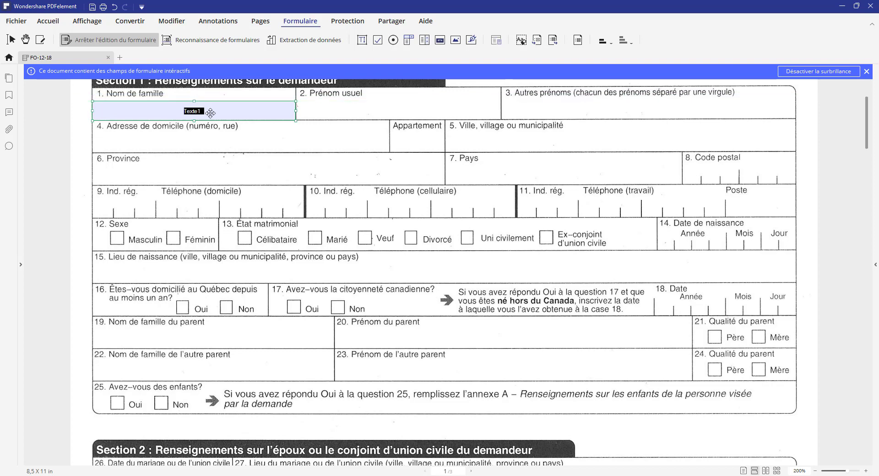
Step: Examine the Nom de famille field's general properties, appearance, text colour and font style, position, alignment choices and Multiligne option
{"action": "double_click", "coordinate": [210, 113]}
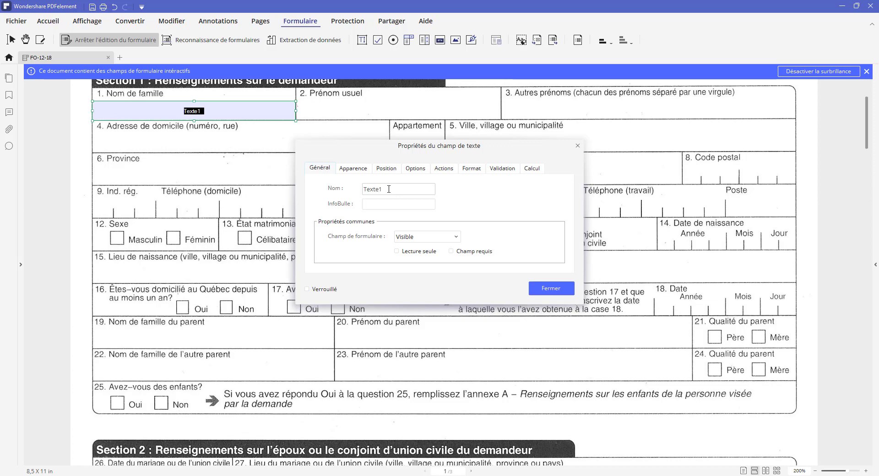
{"action": "left_click", "coordinate": [357, 174]}
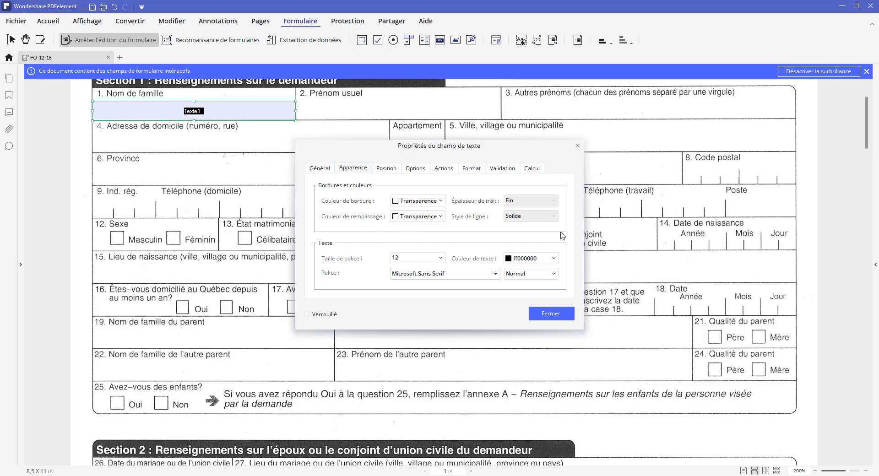
{"action": "left_click", "coordinate": [554, 260]}
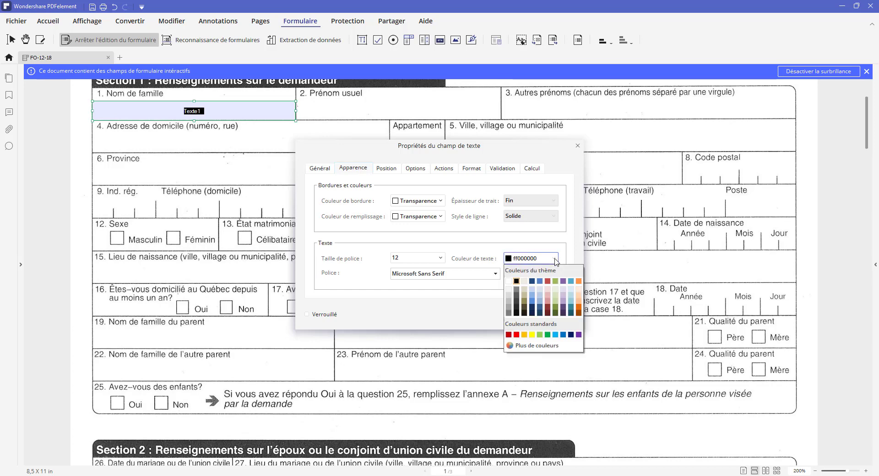
{"action": "left_click", "coordinate": [555, 260]}
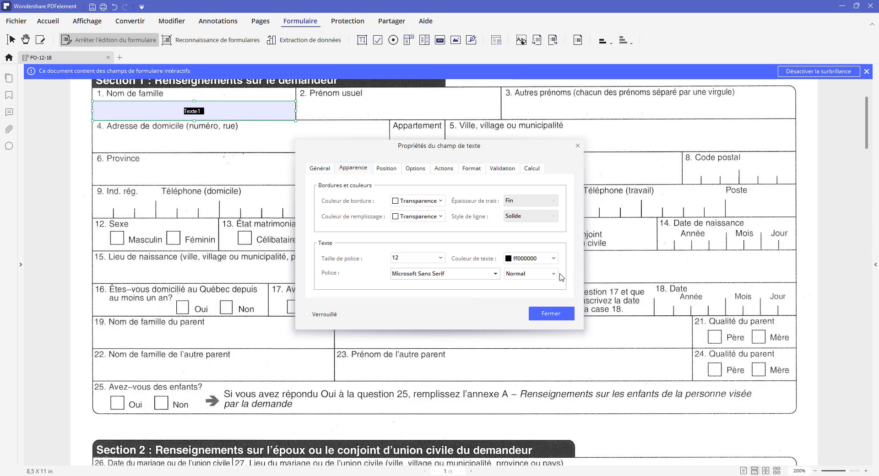
{"action": "left_click", "coordinate": [554, 274]}
{"action": "left_click", "coordinate": [555, 278]}
{"action": "left_click", "coordinate": [390, 170]}
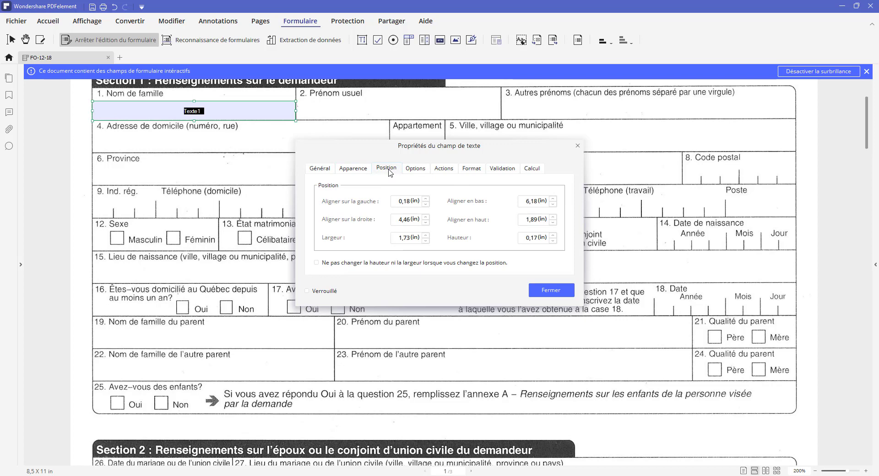
{"action": "left_click", "coordinate": [416, 170]}
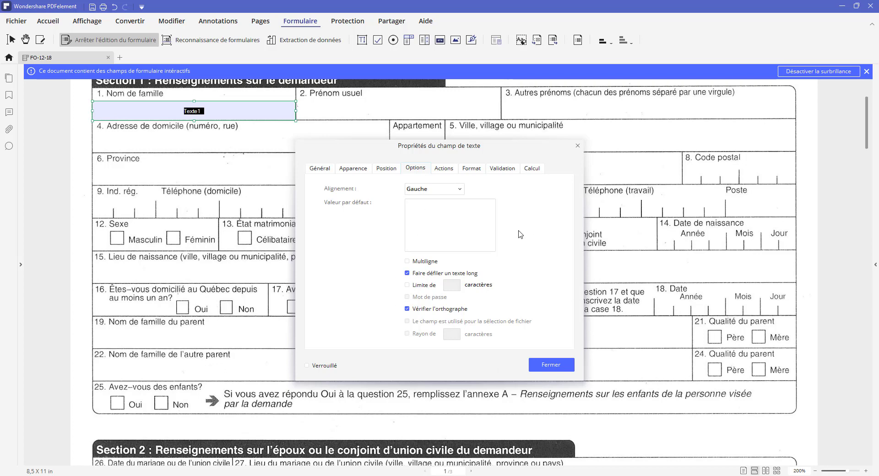
{"action": "left_click", "coordinate": [461, 191]}
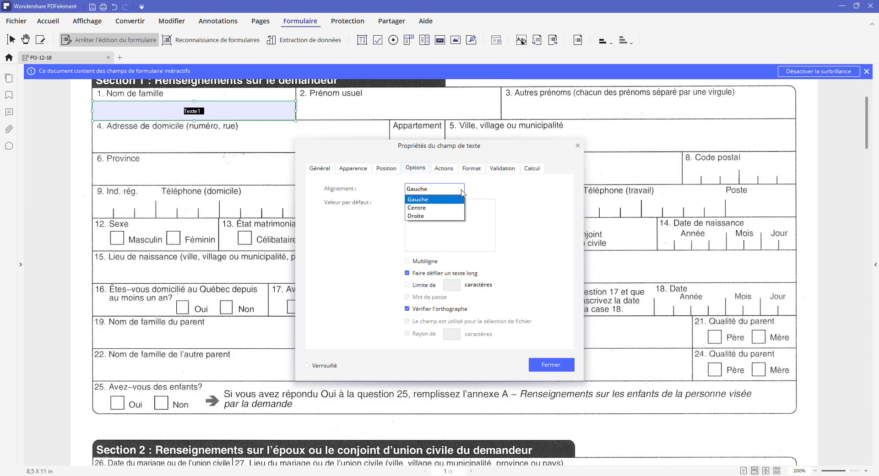
{"action": "left_click", "coordinate": [461, 192]}
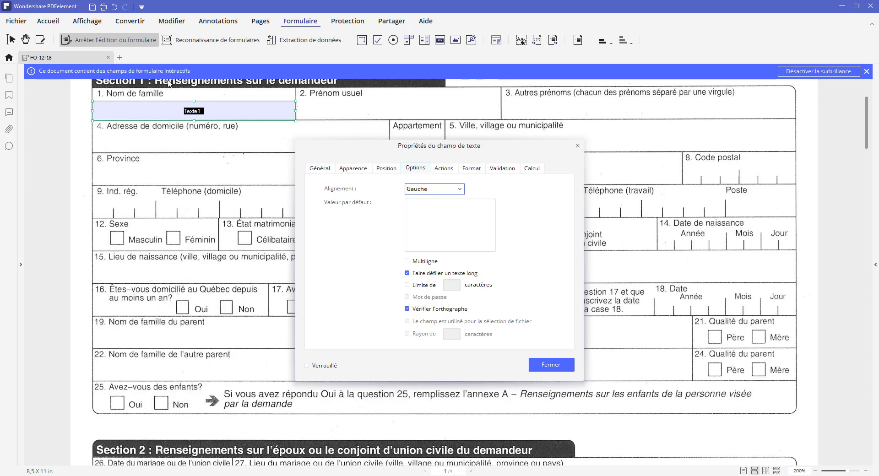
{"action": "left_click", "coordinate": [407, 261]}
{"action": "left_click", "coordinate": [407, 261]}
Step: Examine the field's actions, format categories, validation and calculated-value operations, and close its properties
{"action": "left_click", "coordinate": [444, 169]}
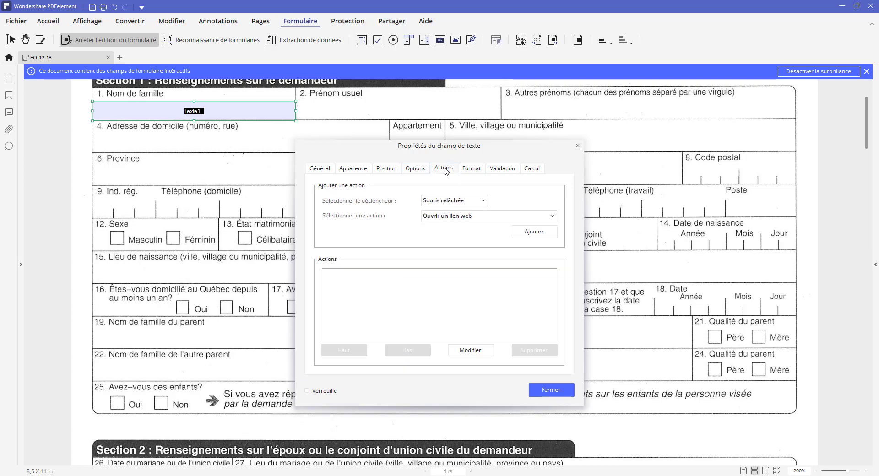
{"action": "left_click", "coordinate": [471, 169]}
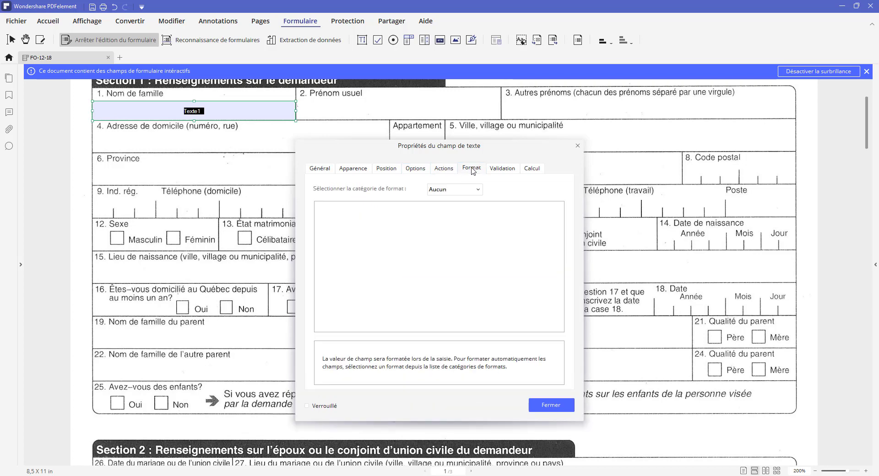
{"action": "left_click", "coordinate": [479, 192]}
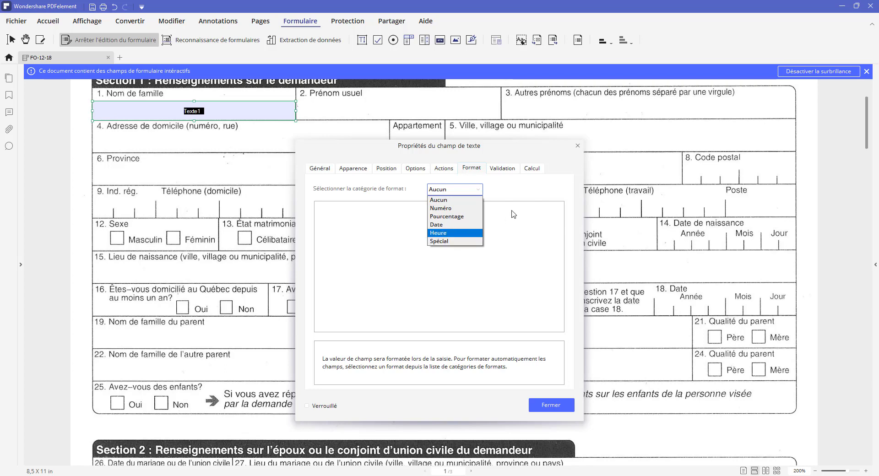
{"action": "left_click", "coordinate": [516, 194]}
{"action": "left_click", "coordinate": [506, 170]}
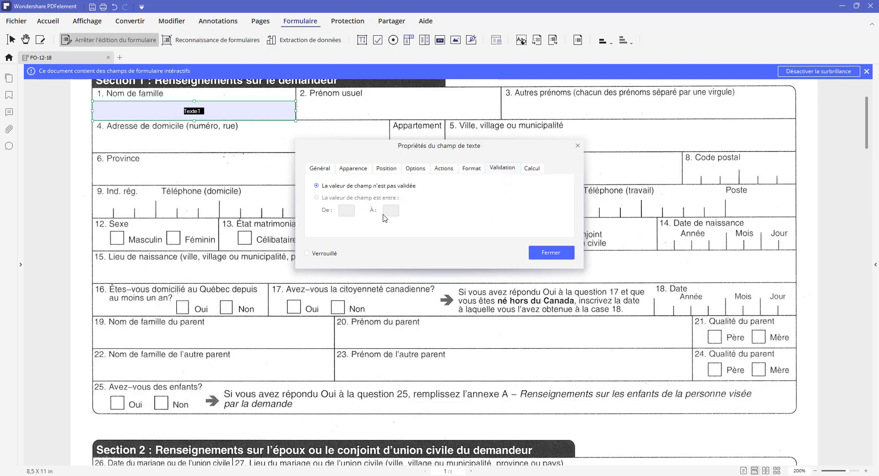
{"action": "left_click", "coordinate": [532, 168]}
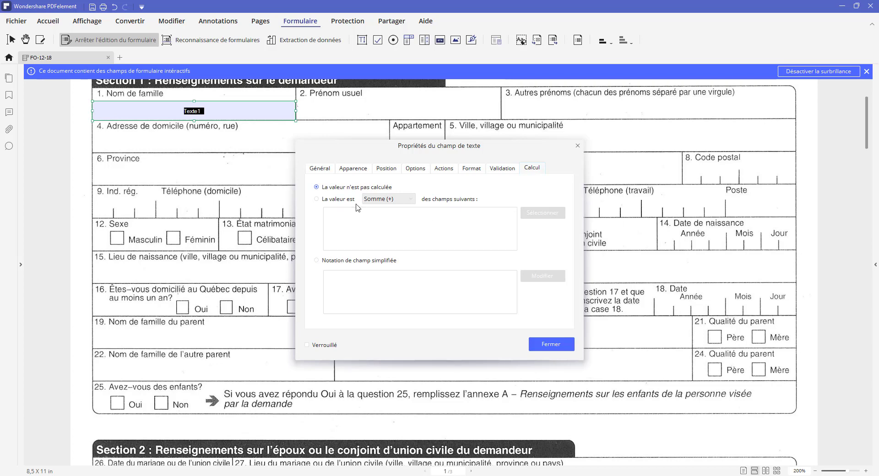
{"action": "left_click", "coordinate": [317, 199]}
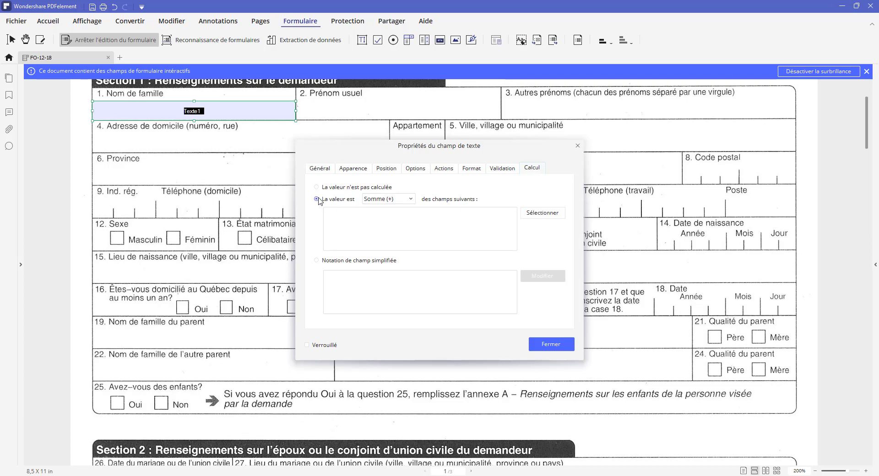
{"action": "left_click", "coordinate": [411, 199]}
{"action": "left_click", "coordinate": [577, 146]}
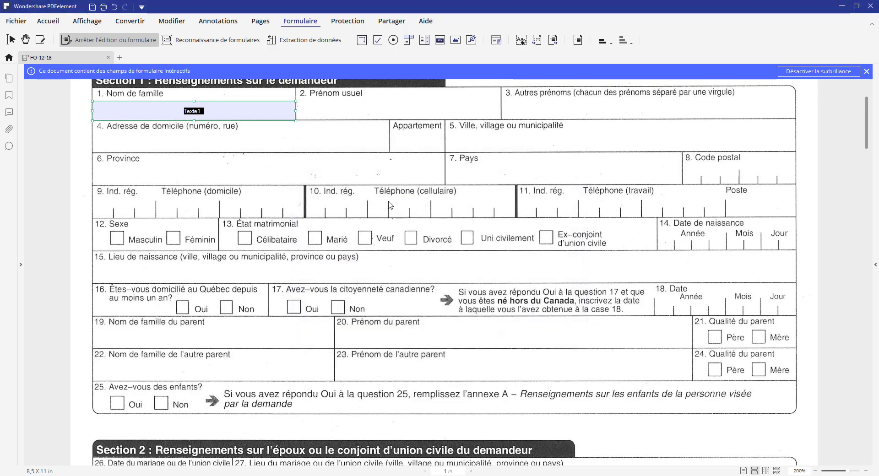
Step: Create multiple copies of the Nom de famille field, 2 down and 2 across, and nudge the resulting block slightly
{"action": "right_click", "coordinate": [236, 113]}
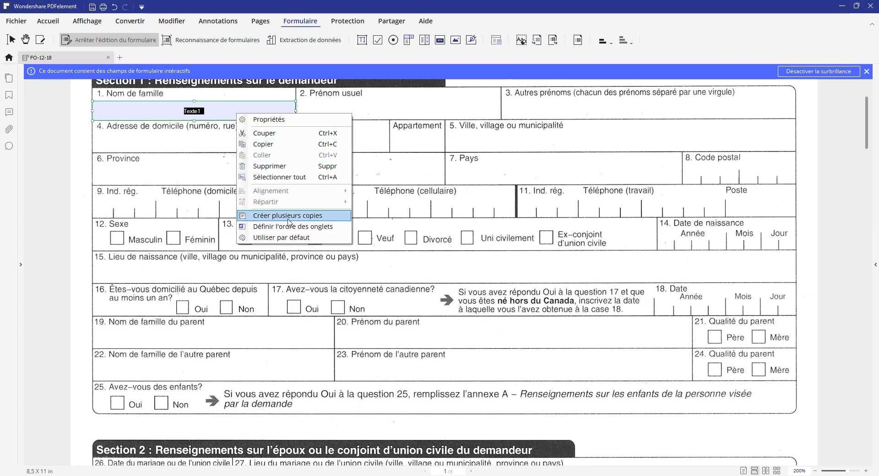
{"action": "left_click", "coordinate": [289, 216]}
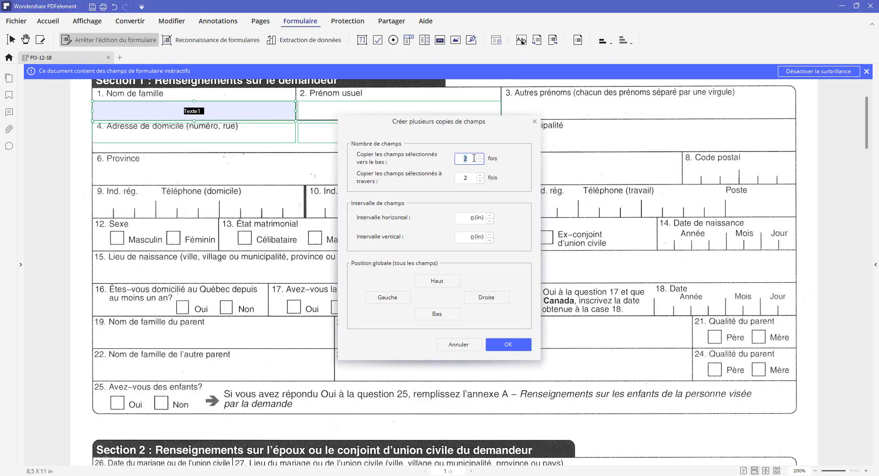
{"action": "left_click", "coordinate": [506, 346]}
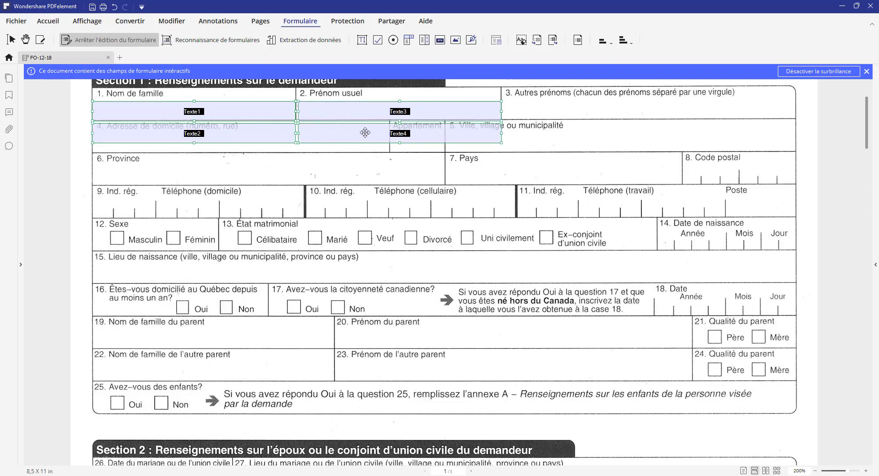
{"action": "left_click_drag", "start_coordinate": [367, 106], "coordinate": [365, 105]}
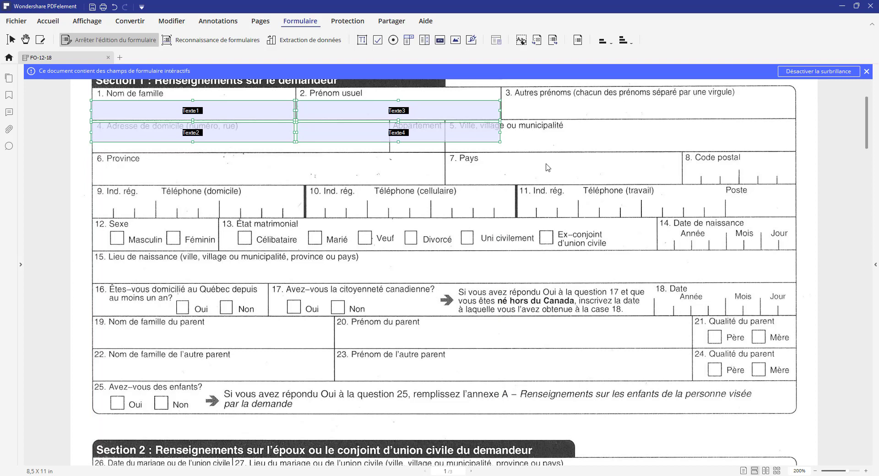
{"action": "left_click", "coordinate": [540, 171]}
Step: Move one copied field into the Autres prénoms box and another into the Adresse de domicile box
{"action": "left_click", "coordinate": [413, 110]}
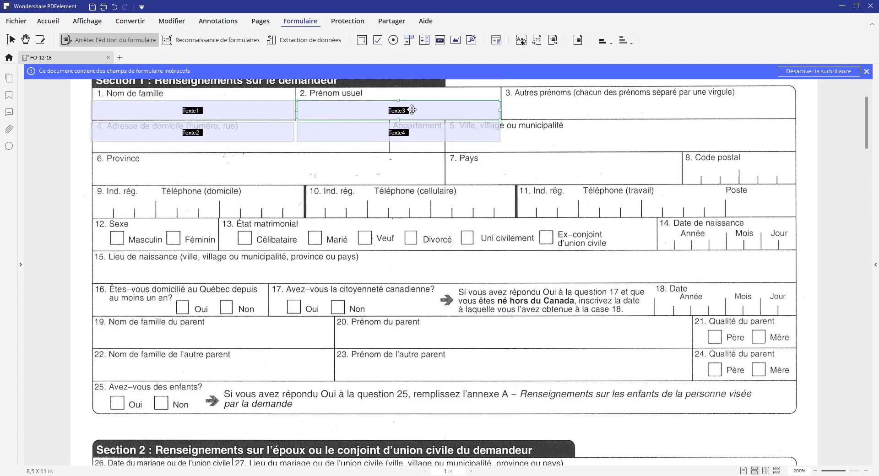
{"action": "left_click_drag", "start_coordinate": [412, 110], "coordinate": [616, 111]}
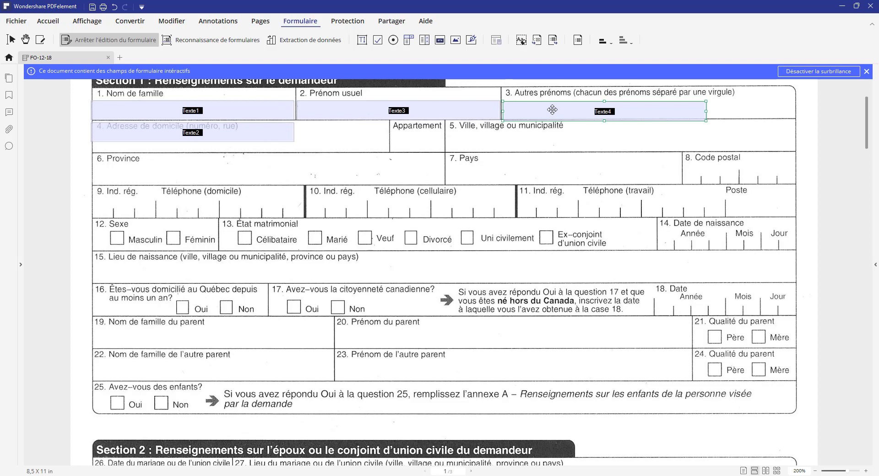
{"action": "left_click_drag", "start_coordinate": [552, 110], "coordinate": [555, 113]}
{"action": "left_click_drag", "start_coordinate": [225, 137], "coordinate": [223, 143]}
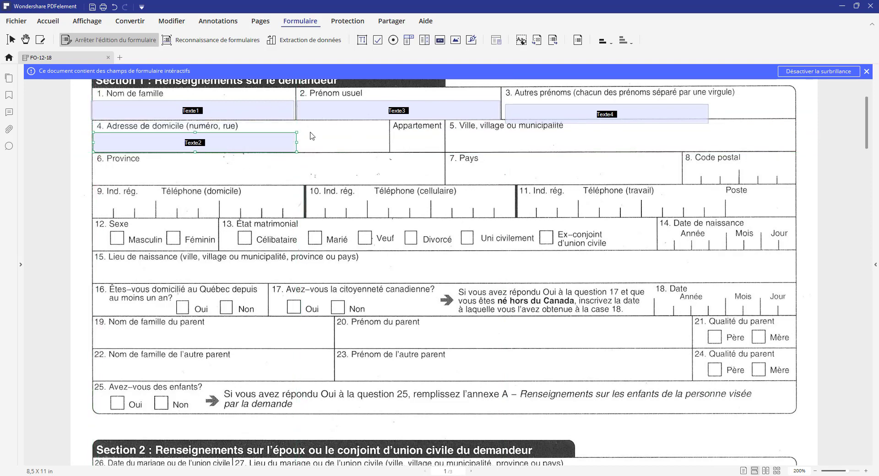
{"action": "left_click", "coordinate": [359, 146]}
Step: Distribute the Nom de famille, Prénom usuel and Autres prénoms fields together, both horizontally and vertically
{"action": "left_click", "coordinate": [271, 111]}
{"action": "left_click", "coordinate": [414, 111], "text": "ctrl"}
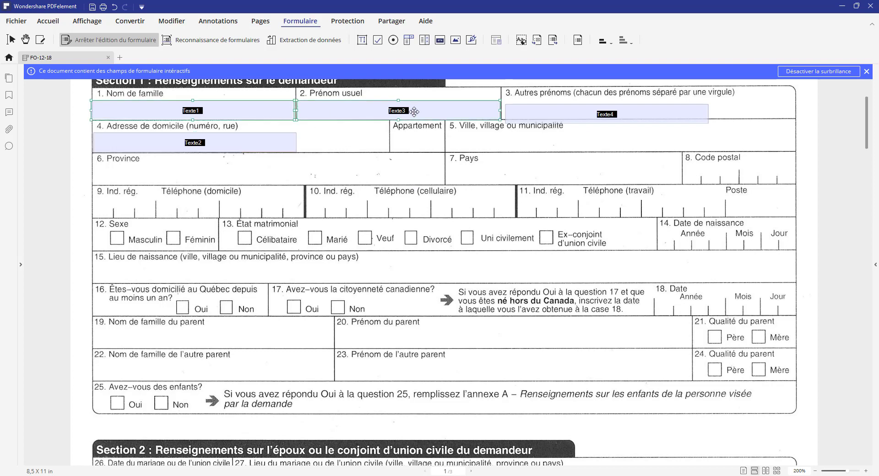
{"action": "left_click", "coordinate": [531, 113], "text": "ctrl"}
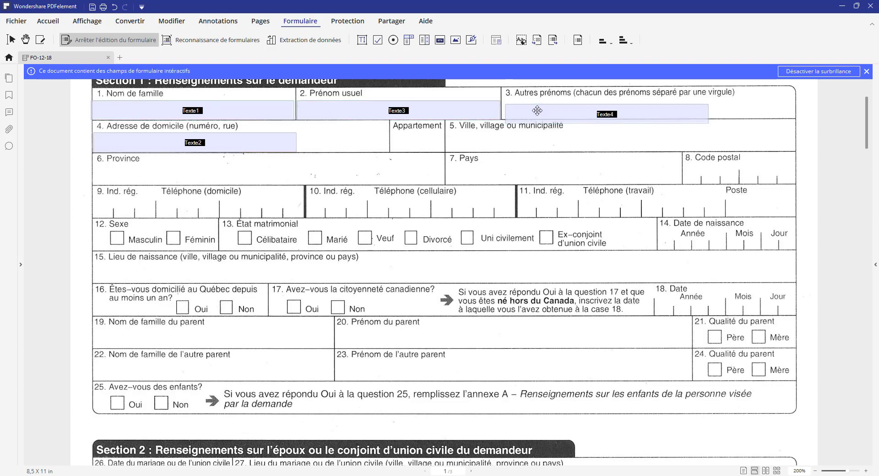
{"action": "left_click", "coordinate": [274, 108]}
{"action": "left_click", "coordinate": [342, 110], "text": "ctrl"}
{"action": "left_click", "coordinate": [547, 111], "text": "ctrl"}
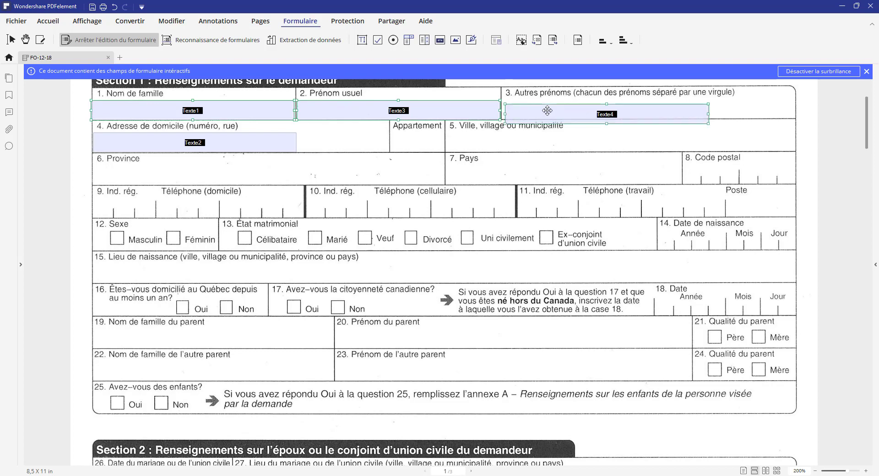
{"action": "right_click", "coordinate": [547, 111]}
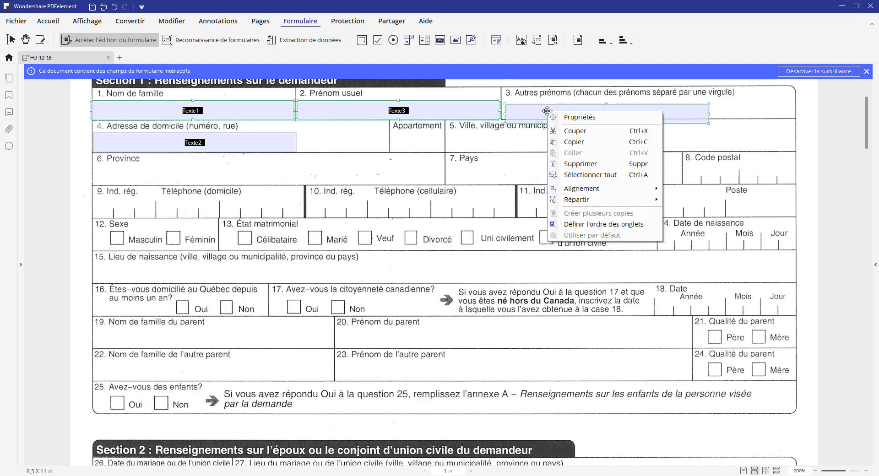
{"action": "mouse_move", "coordinate": [619, 189]}
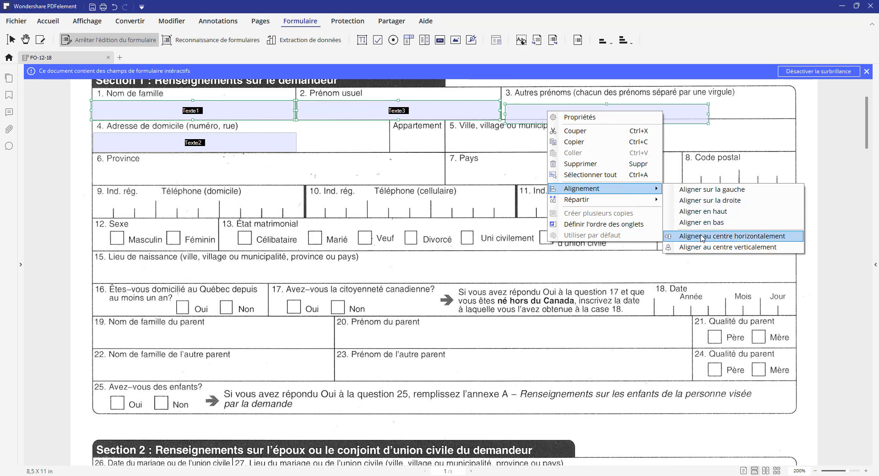
{"action": "mouse_move", "coordinate": [647, 205]}
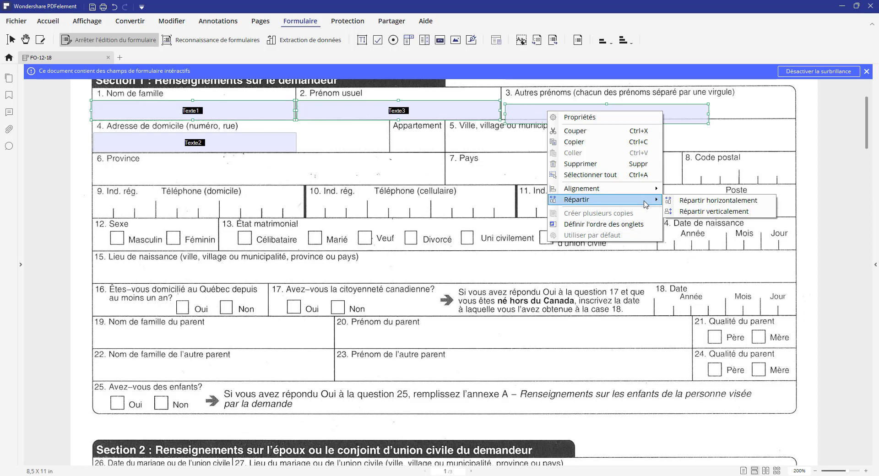
{"action": "left_click", "coordinate": [695, 205]}
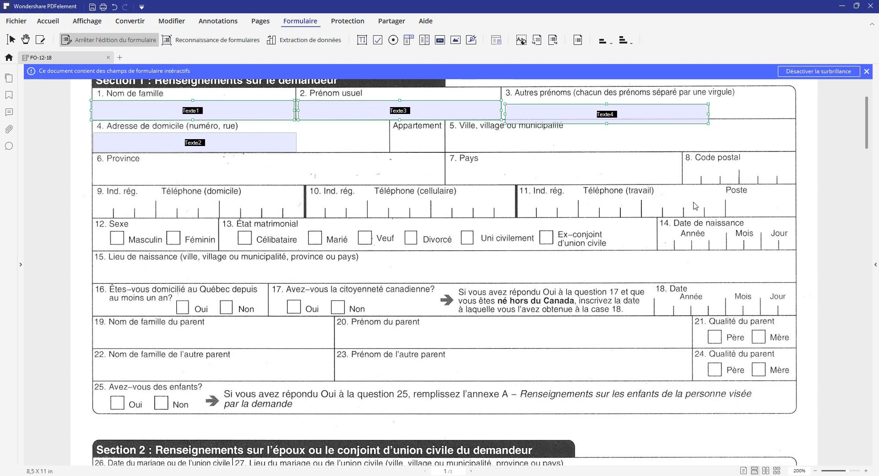
{"action": "right_click", "coordinate": [556, 112]}
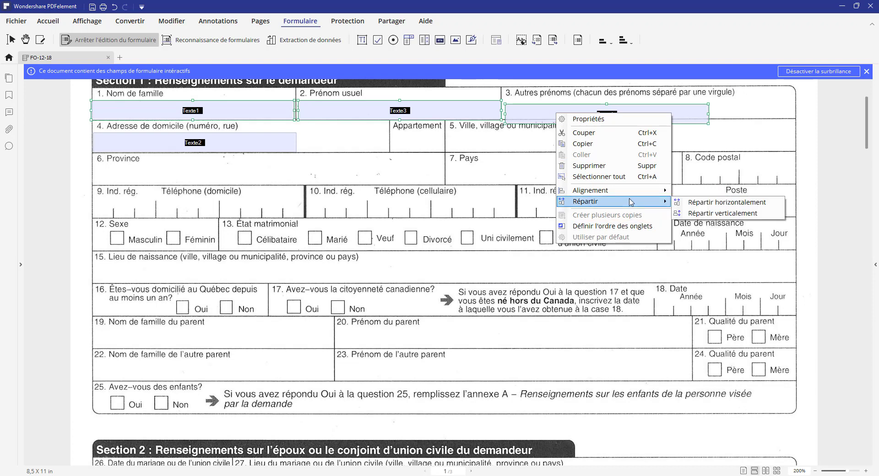
{"action": "left_click", "coordinate": [711, 218]}
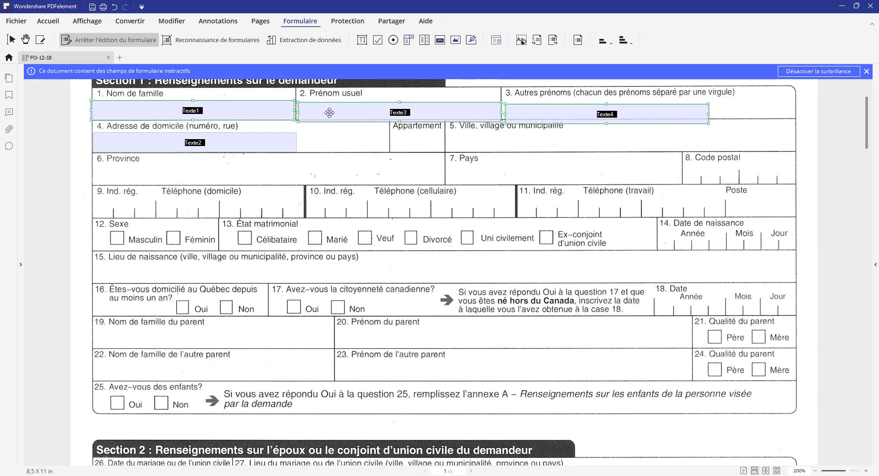
Step: Line up the Prénom usuel and Autres prénoms fields with the Nom de famille field, and widen the Autres prénoms field to fill its box
{"action": "left_click_drag", "start_coordinate": [396, 109], "coordinate": [399, 110]}
{"action": "left_click", "coordinate": [502, 147]}
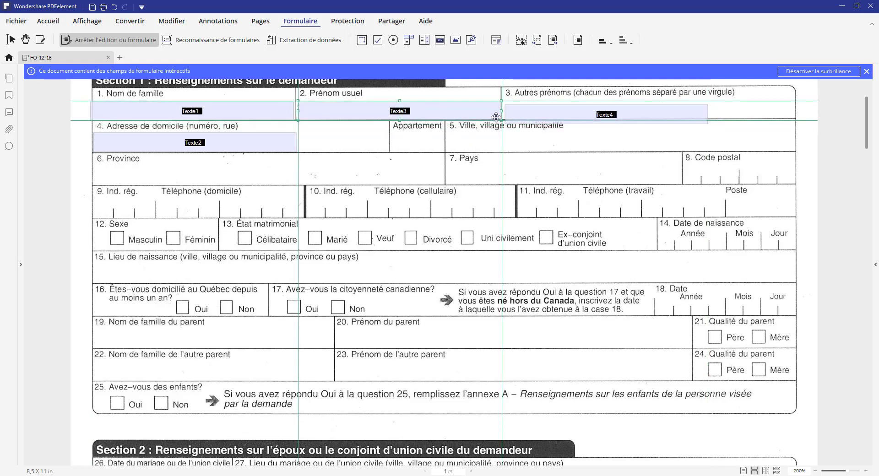
{"action": "left_click", "coordinate": [557, 112]}
{"action": "left_click_drag", "start_coordinate": [556, 112], "coordinate": [558, 106]}
{"action": "left_click", "coordinate": [571, 142]}
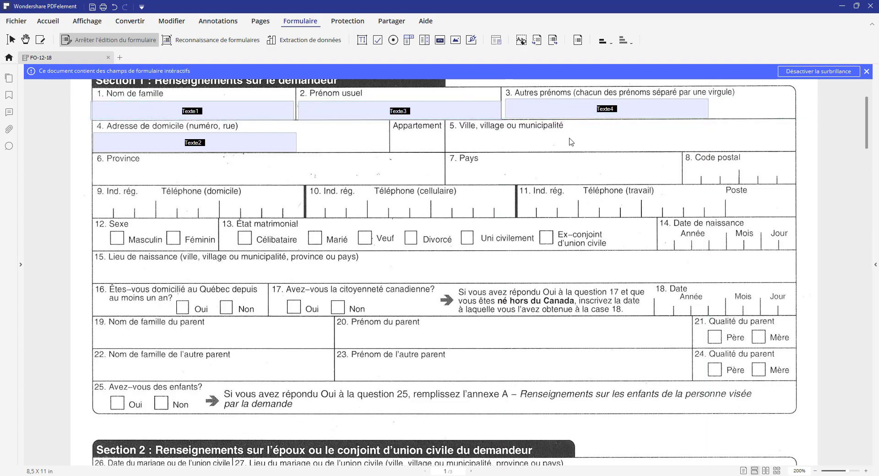
{"action": "key", "text": "ctrl+z"}
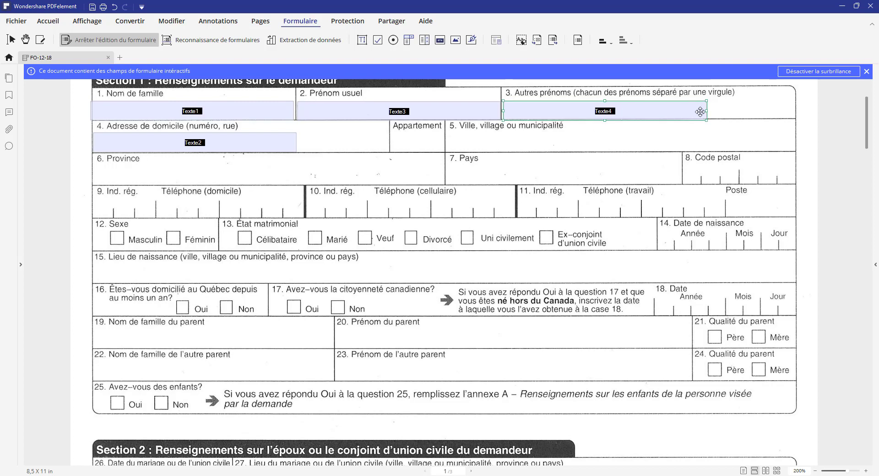
{"action": "left_click_drag", "start_coordinate": [707, 112], "coordinate": [796, 108]}
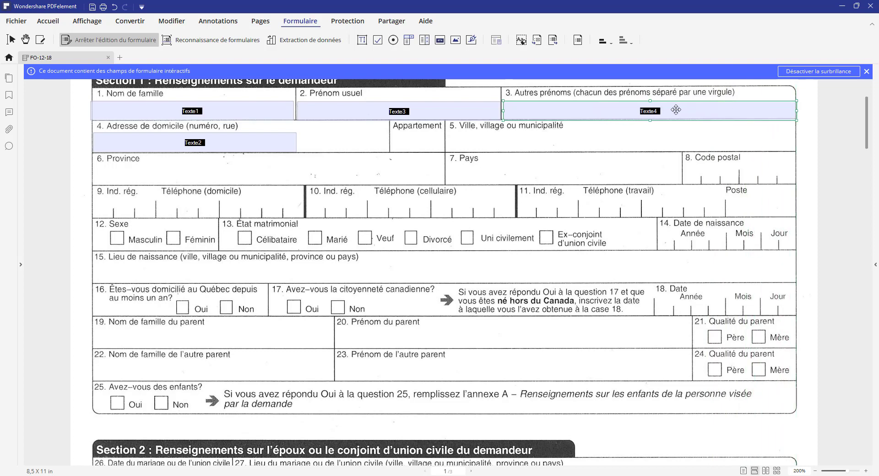
Step: Nudge the Autres prénoms field up slightly and extend its edge to meet the box's border beside Prénom usuel
{"action": "left_click_drag", "start_coordinate": [675, 109], "coordinate": [675, 108]}
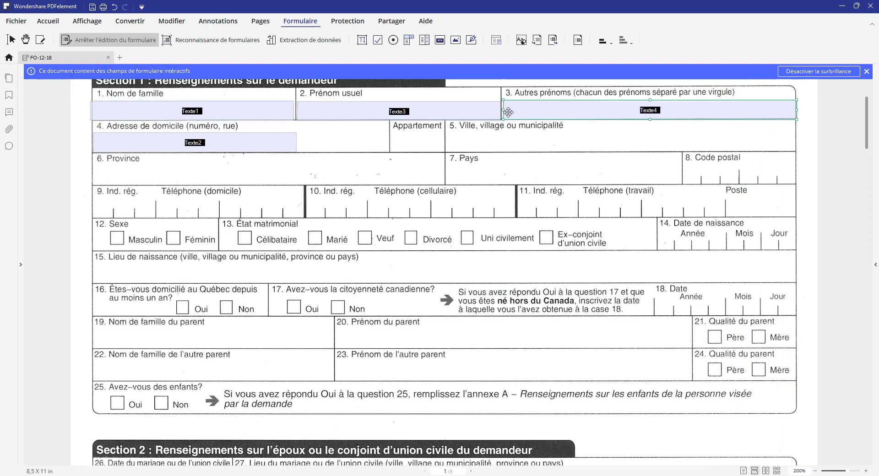
{"action": "left_click_drag", "start_coordinate": [504, 111], "coordinate": [502, 112]}
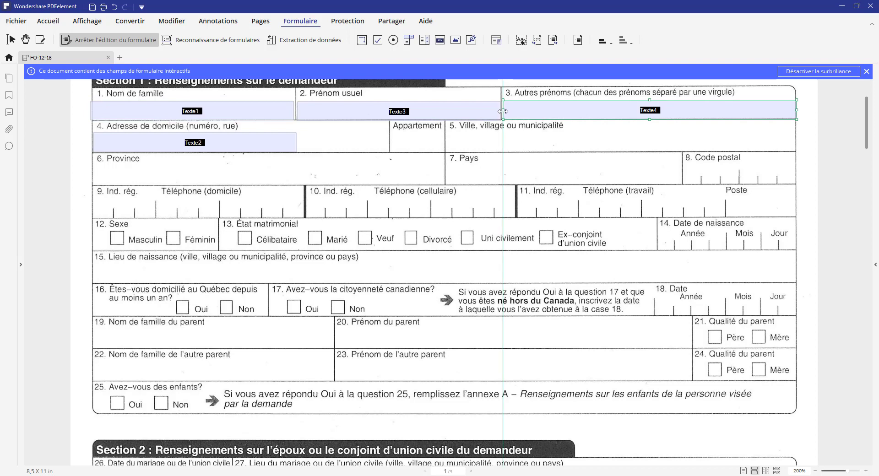
{"action": "left_click", "coordinate": [596, 141]}
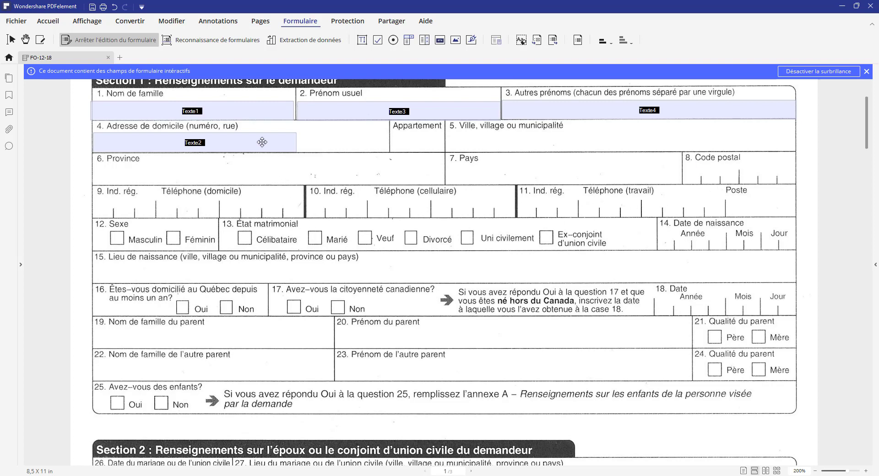
Step: Add a text field in the first digit cell of the Téléphone (cellulaire) box and shrink it to fit that cell
{"action": "left_click", "coordinate": [362, 40]}
{"action": "left_click", "coordinate": [305, 198]}
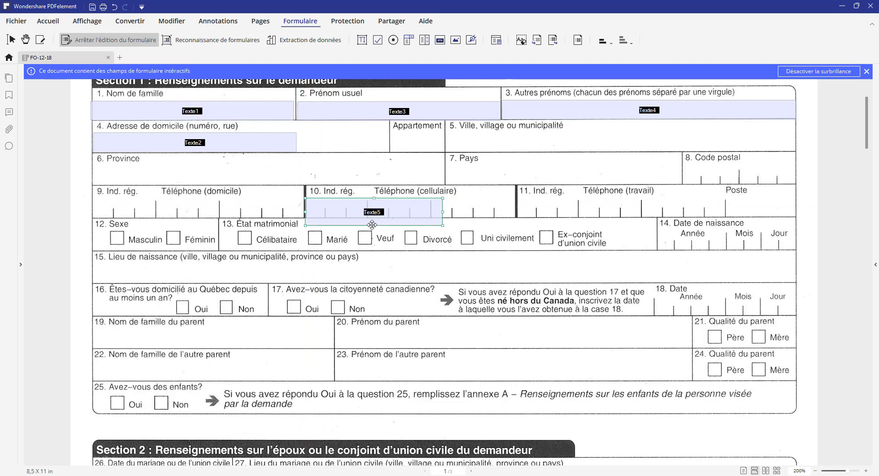
{"action": "left_click_drag", "start_coordinate": [374, 225], "coordinate": [375, 218]}
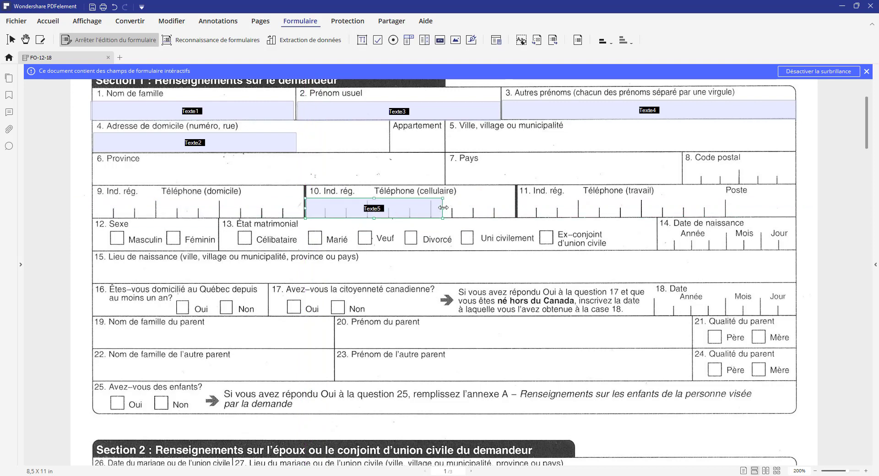
{"action": "left_click_drag", "start_coordinate": [442, 208], "coordinate": [324, 205]}
{"action": "left_click", "coordinate": [353, 217]}
Step: Add a second text field in the next digit cell of the cellular phone box and narrow it to the cell's width
{"action": "left_click", "coordinate": [362, 42]}
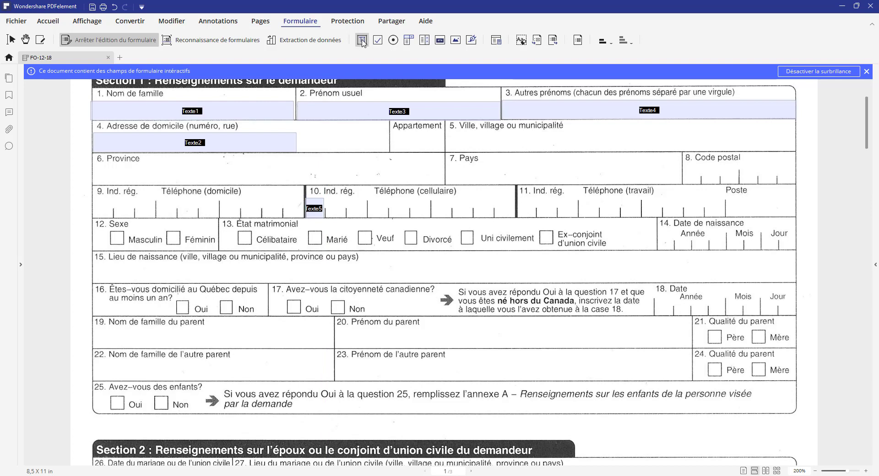
{"action": "left_click", "coordinate": [325, 191]}
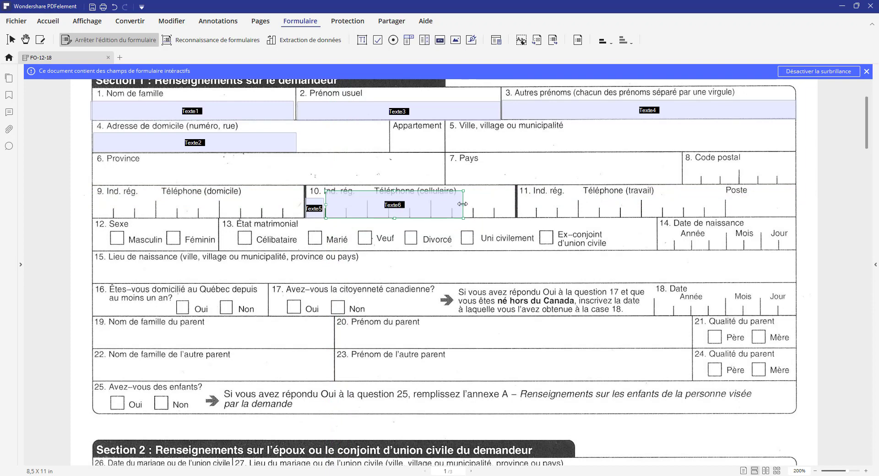
{"action": "left_click_drag", "start_coordinate": [462, 204], "coordinate": [333, 198]}
{"action": "left_click", "coordinate": [444, 243]}
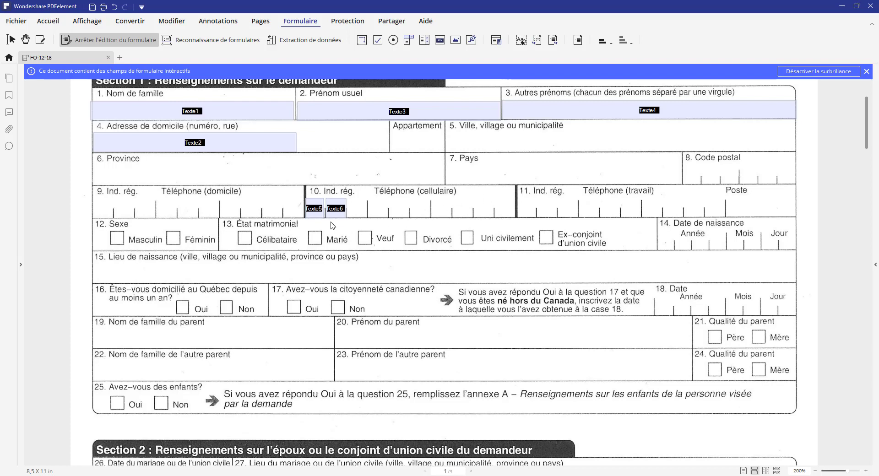
Step: Delete both single-digit text fields from the Téléphone (cellulaire) box
{"action": "left_click", "coordinate": [317, 211]}
{"action": "left_click", "coordinate": [340, 210]}
{"action": "left_click", "coordinate": [358, 210]}
{"action": "left_click_drag", "start_coordinate": [399, 224], "coordinate": [300, 197]}
{"action": "key", "text": "Delete"}
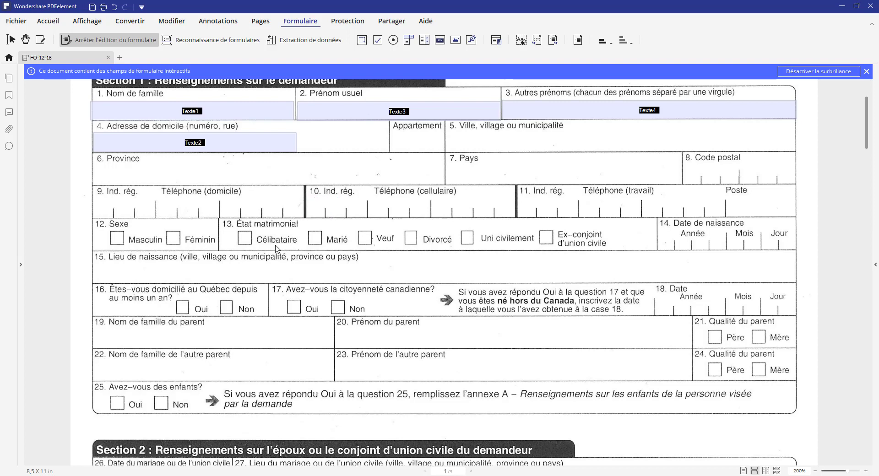
Step: Add a text field in the Téléphone (cellulaire) box, disable long-text scrolling and spell checking, and divide it into a comb of 10 characters
{"action": "left_click", "coordinate": [362, 40]}
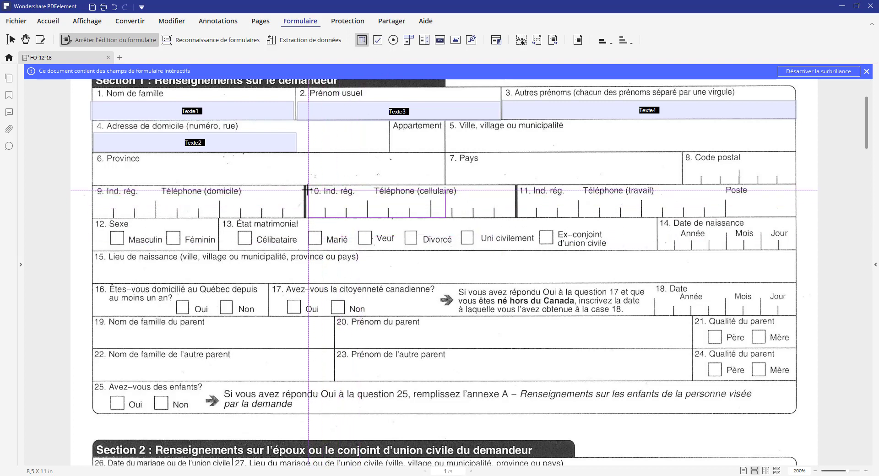
{"action": "left_click", "coordinate": [305, 190]}
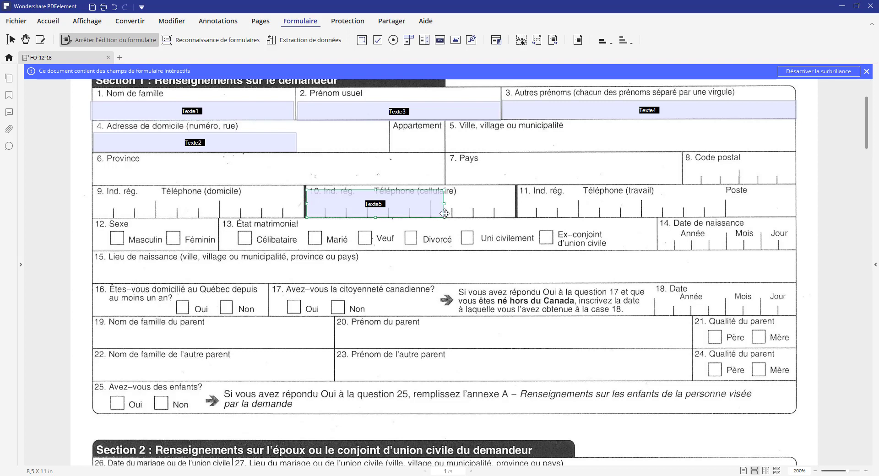
{"action": "double_click", "coordinate": [348, 205]}
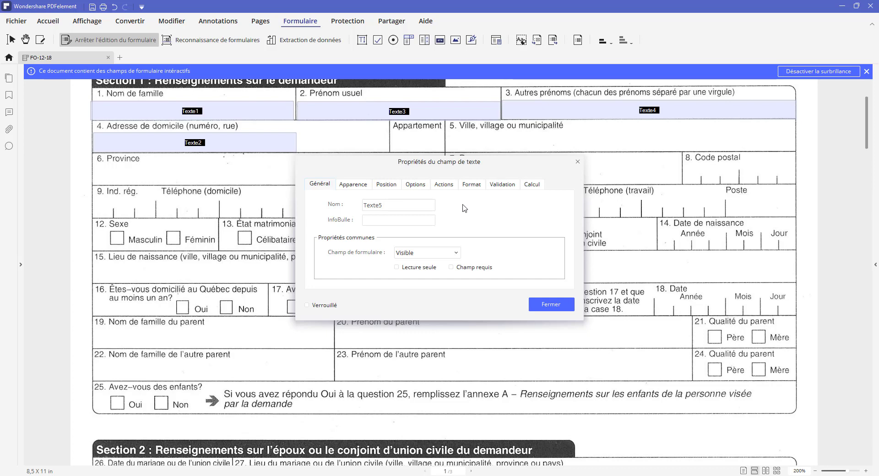
{"action": "left_click", "coordinate": [420, 186]}
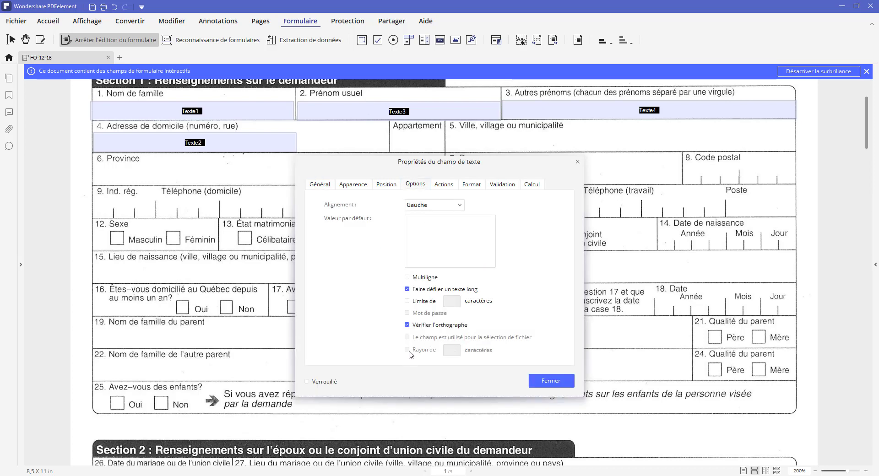
{"action": "left_click", "coordinate": [407, 325]}
{"action": "left_click", "coordinate": [407, 289]}
{"action": "left_click", "coordinate": [407, 350]}
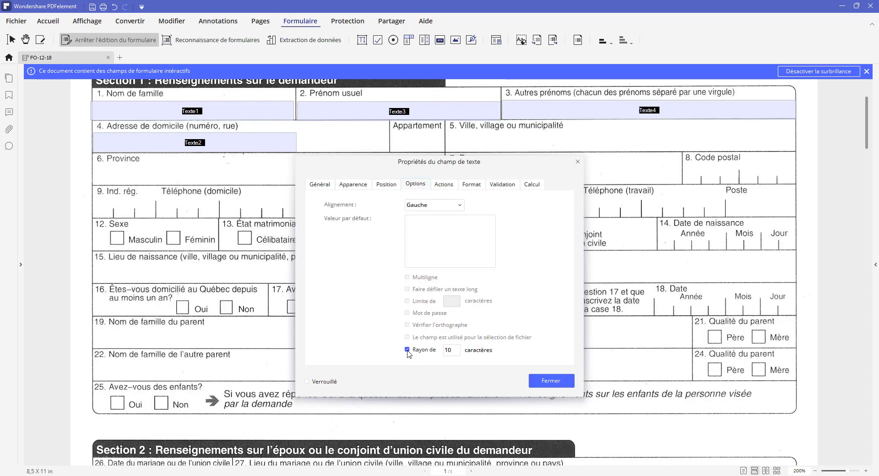
{"action": "left_click", "coordinate": [547, 381]}
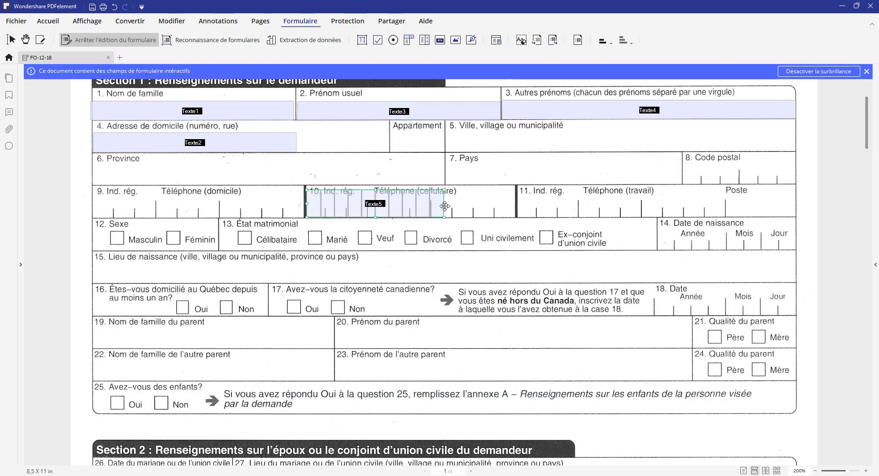
Step: Fit the comb field to the width of box 10, aligning its divisions with the printed ticks, and lower its top edge below the label
{"action": "left_click_drag", "start_coordinate": [444, 203], "coordinate": [516, 203]}
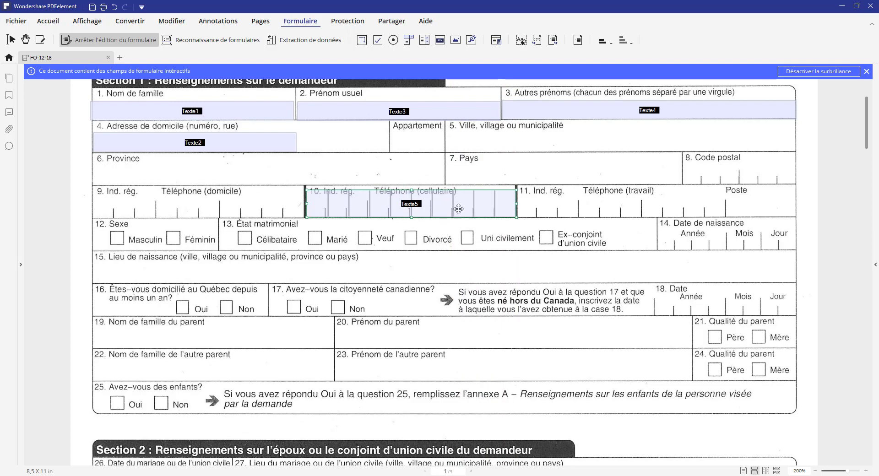
{"action": "left_click_drag", "start_coordinate": [458, 207], "coordinate": [456, 207]}
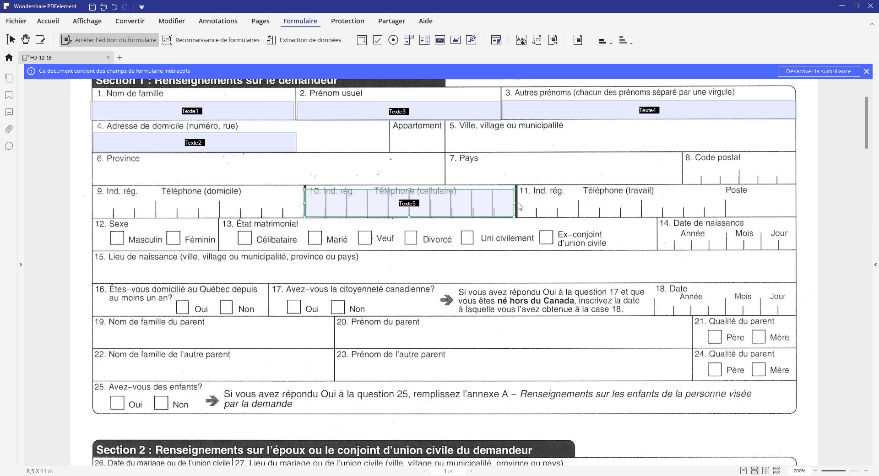
{"action": "left_click_drag", "start_coordinate": [514, 202], "coordinate": [517, 203]}
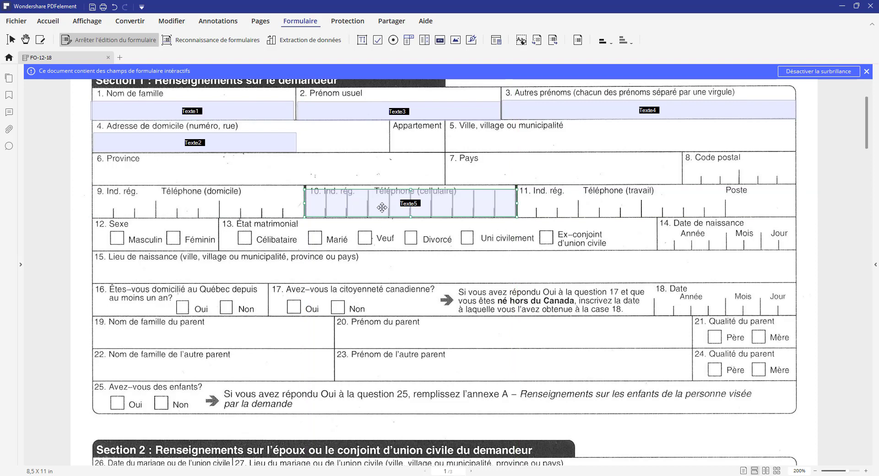
{"action": "left_click_drag", "start_coordinate": [382, 209], "coordinate": [411, 200]}
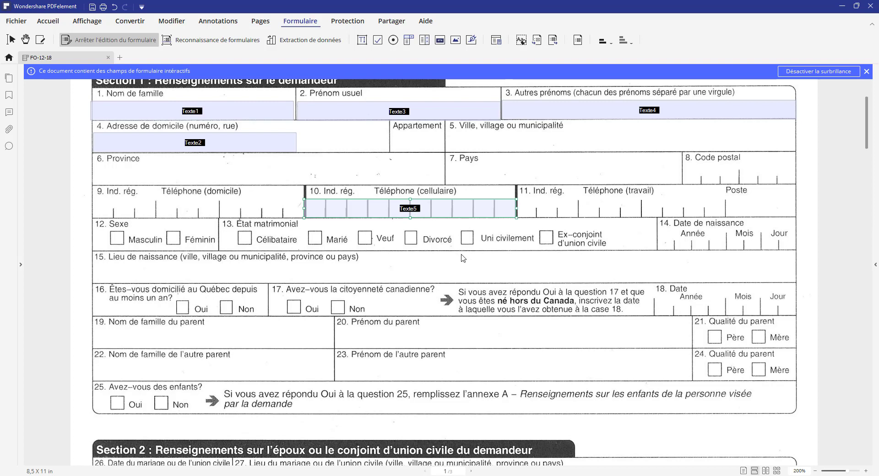
{"action": "left_click", "coordinate": [452, 229]}
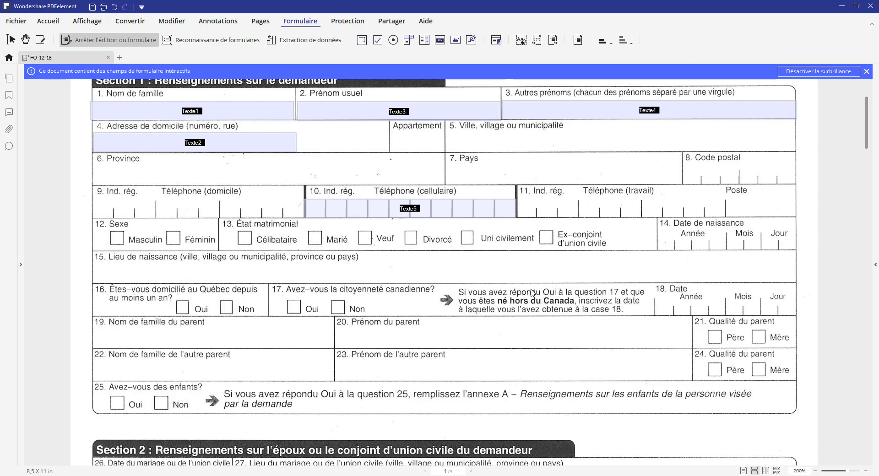
Step: Add a check box field on the Masculin square in box 12 and shrink it to match the printed square
{"action": "scroll", "coordinate": [532, 291], "scroll_direction": "up", "scroll_amount": 1}
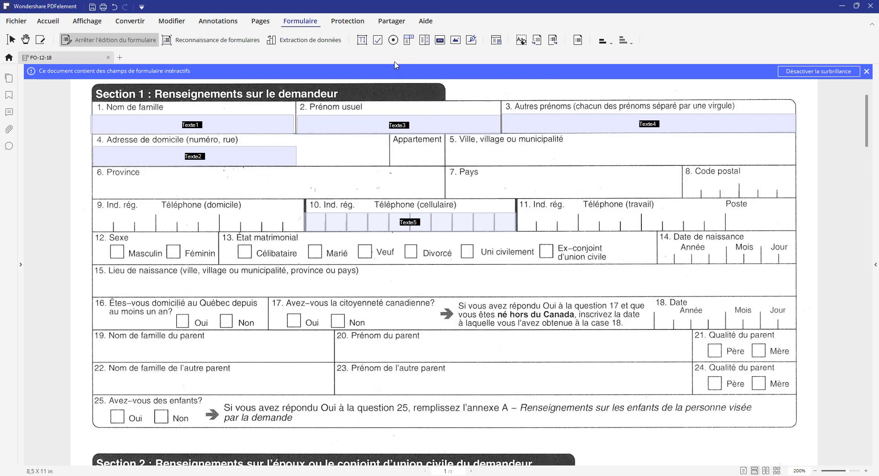
{"action": "left_click", "coordinate": [377, 40]}
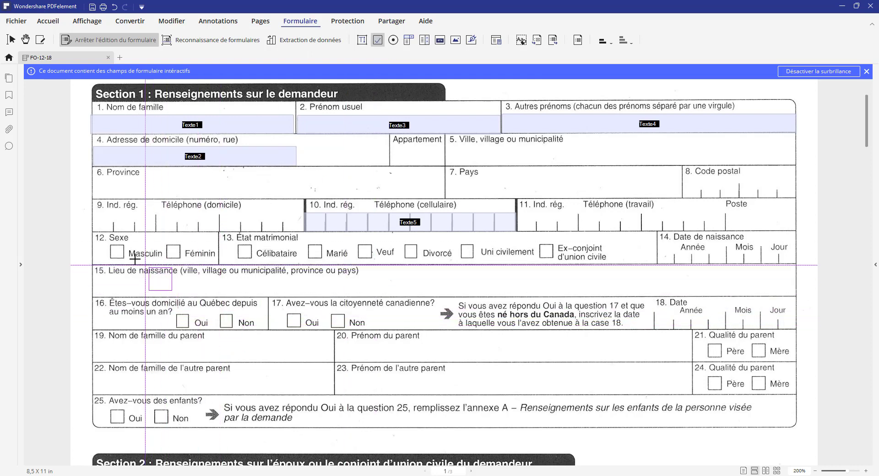
{"action": "left_click", "coordinate": [110, 245]}
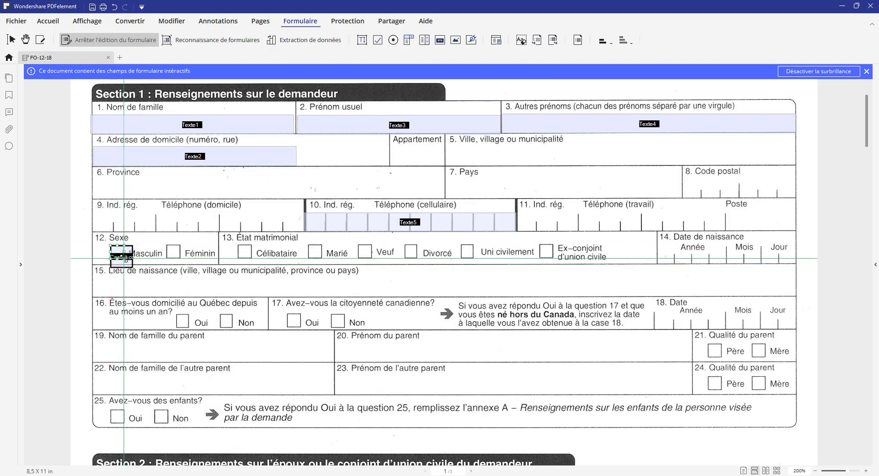
{"action": "left_click_drag", "start_coordinate": [124, 258], "coordinate": [124, 259]}
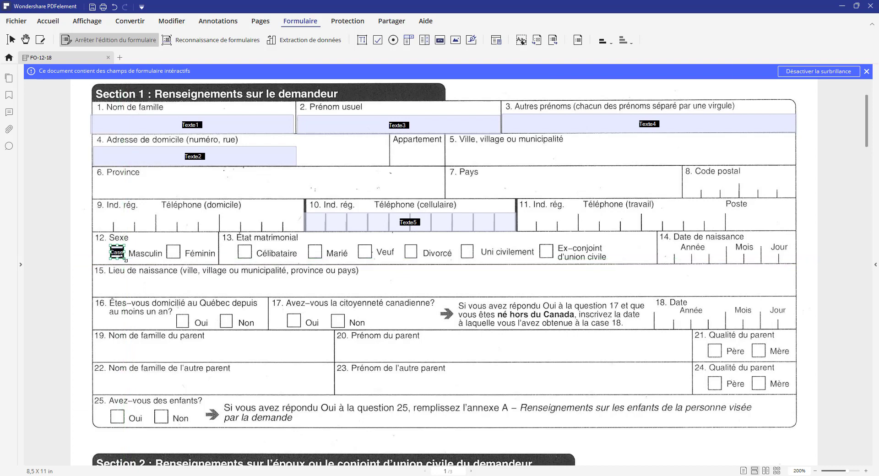
{"action": "left_click", "coordinate": [144, 246]}
Step: Copy the Masculin check box and place the duplicate on the Féminin square
{"action": "scroll", "coordinate": [150, 261], "scroll_direction": "up", "scroll_amount": 1}
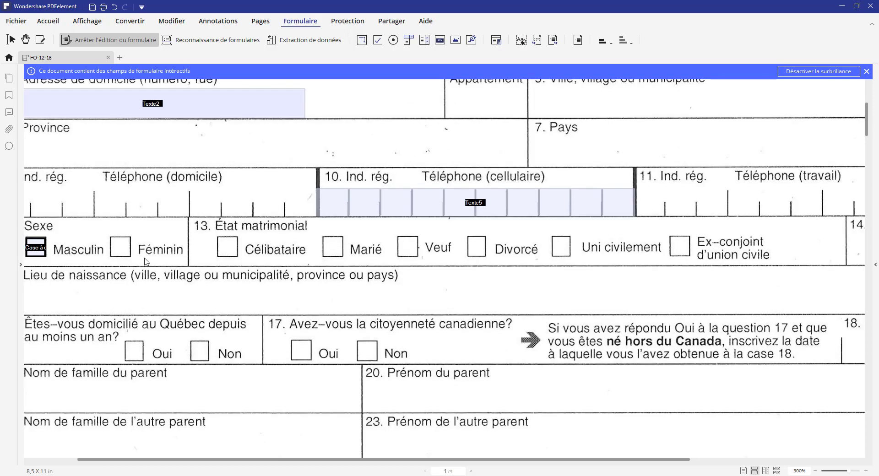
{"action": "scroll", "coordinate": [146, 261], "scroll_direction": "up", "scroll_amount": 1}
{"action": "left_click_drag", "start_coordinate": [240, 460], "coordinate": [171, 460]}
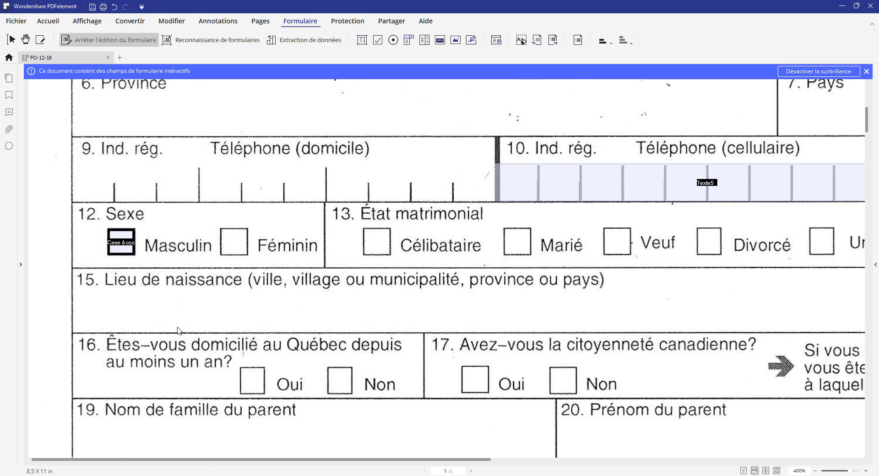
{"action": "left_click", "coordinate": [121, 243]}
{"action": "key", "text": "ctrl+v"}
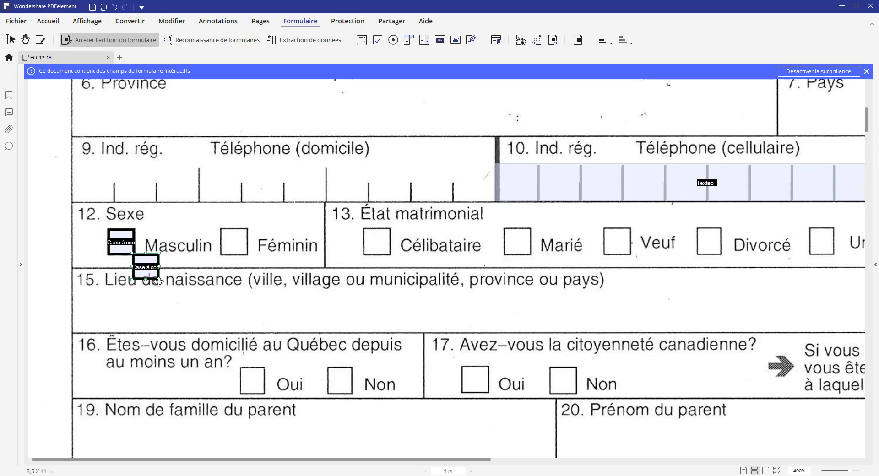
{"action": "left_click_drag", "start_coordinate": [146, 266], "coordinate": [234, 242]}
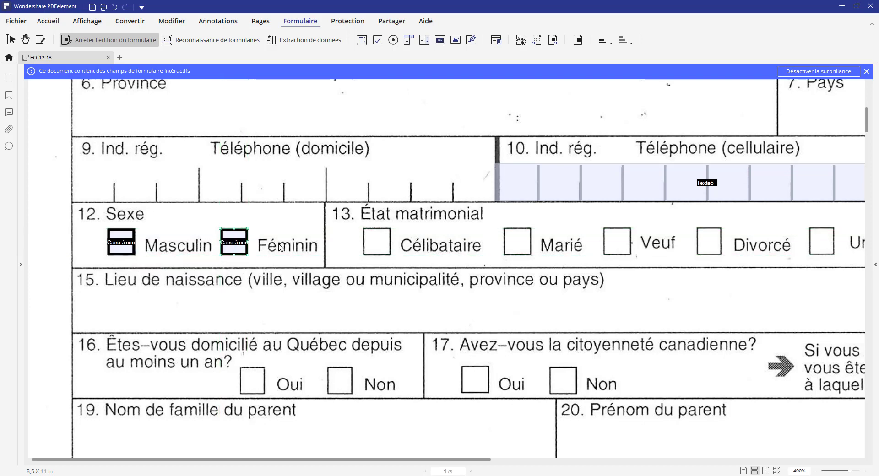
Step: Paste another copy of the check box and place it on the Célibataire square in box 13
{"action": "left_click", "coordinate": [170, 291]}
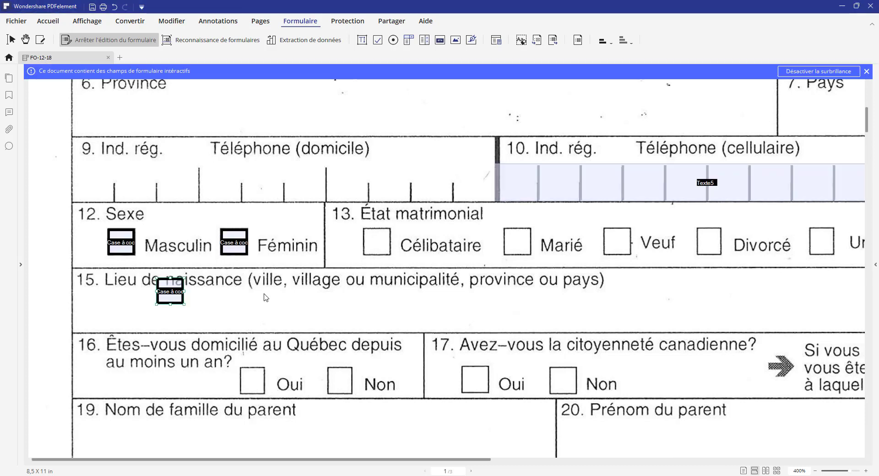
{"action": "left_click_drag", "start_coordinate": [172, 291], "coordinate": [377, 242]}
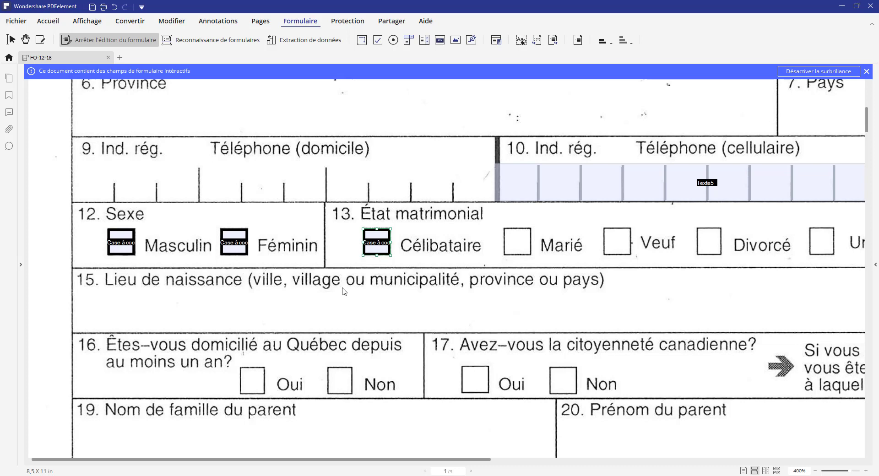
{"action": "left_click_drag", "start_coordinate": [319, 460], "coordinate": [362, 460]}
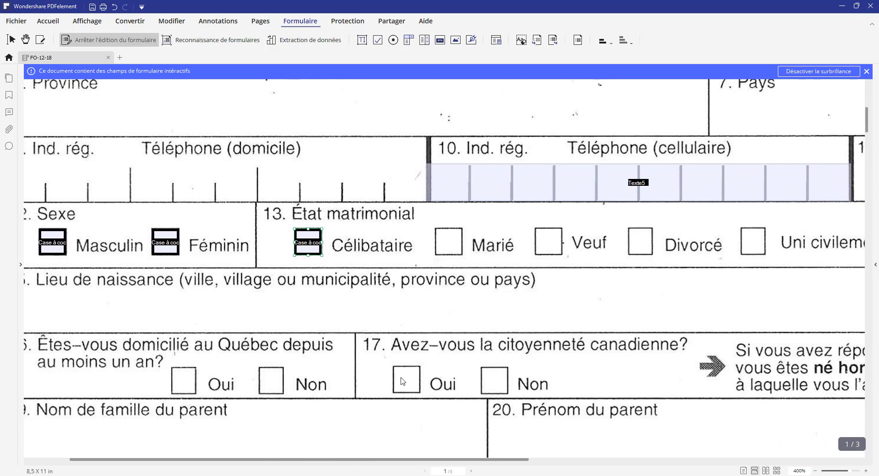
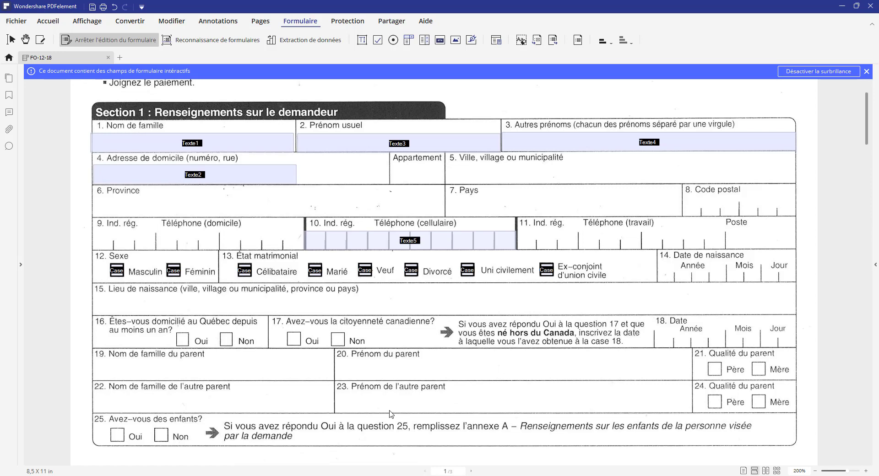
Step: Display the tab order numbers of the form fields, check the sequence, and hide them again
{"action": "right_click", "coordinate": [192, 235]}
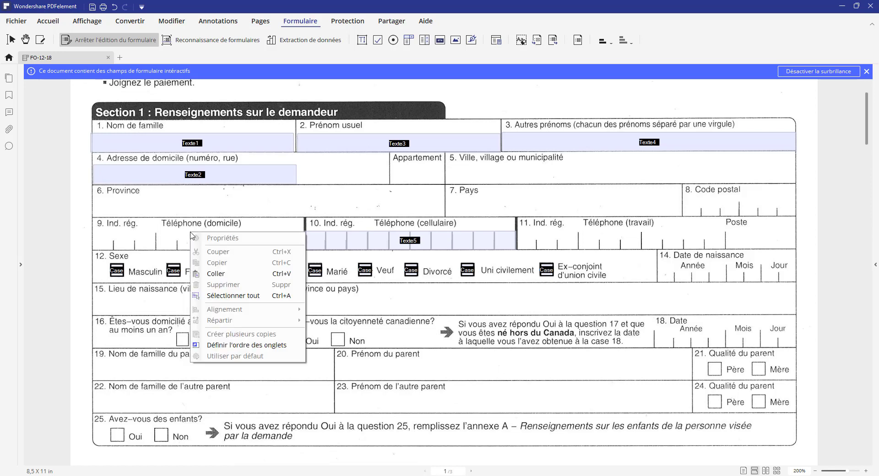
{"action": "left_click", "coordinate": [238, 345]}
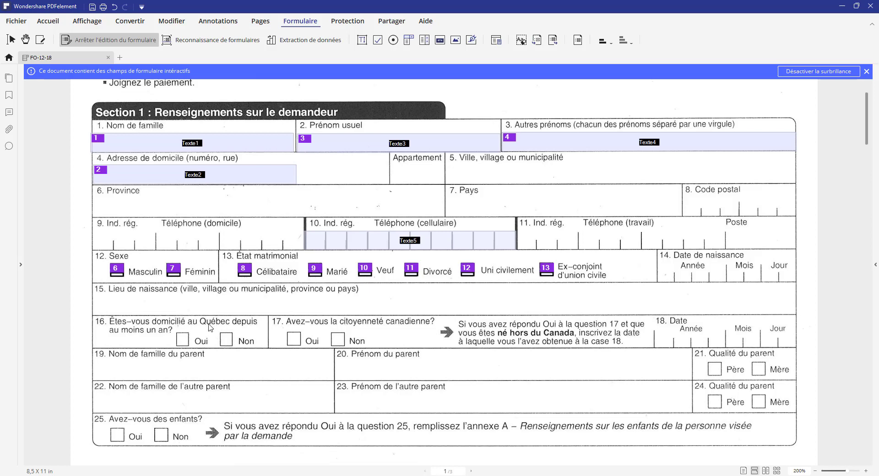
{"action": "right_click", "coordinate": [223, 300]}
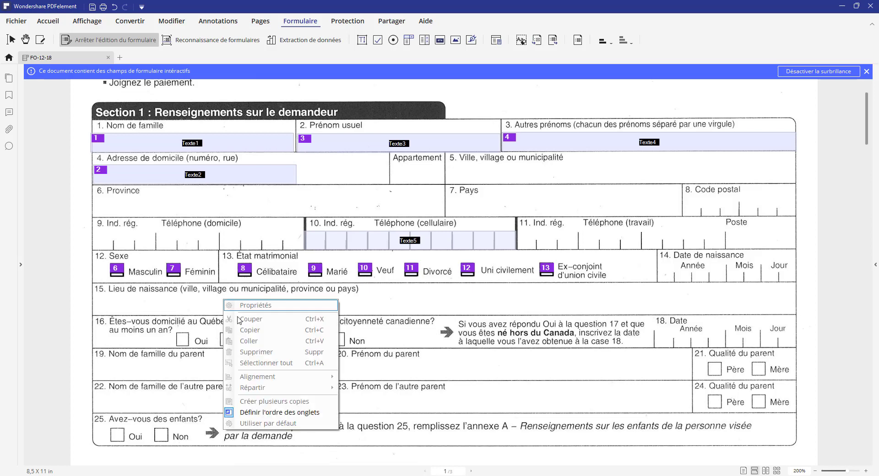
{"action": "left_click", "coordinate": [301, 413]}
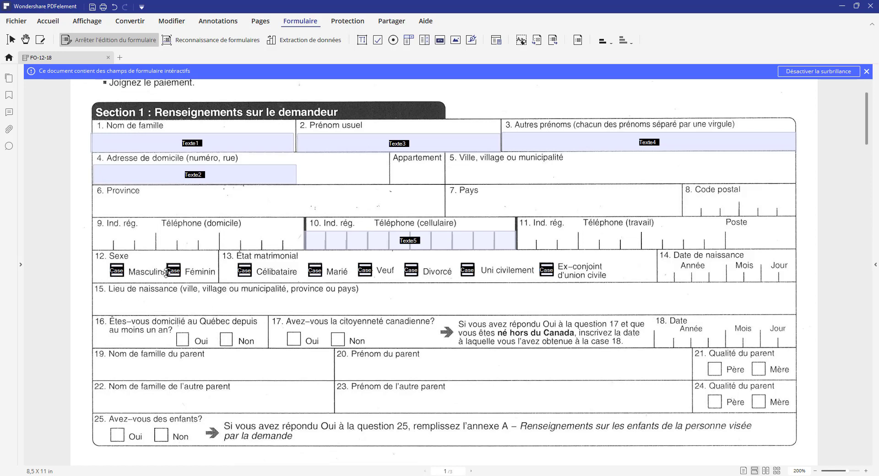
Step: Check the field names of the Masculin and Féminin check boxes in their properties
{"action": "double_click", "coordinate": [117, 270]}
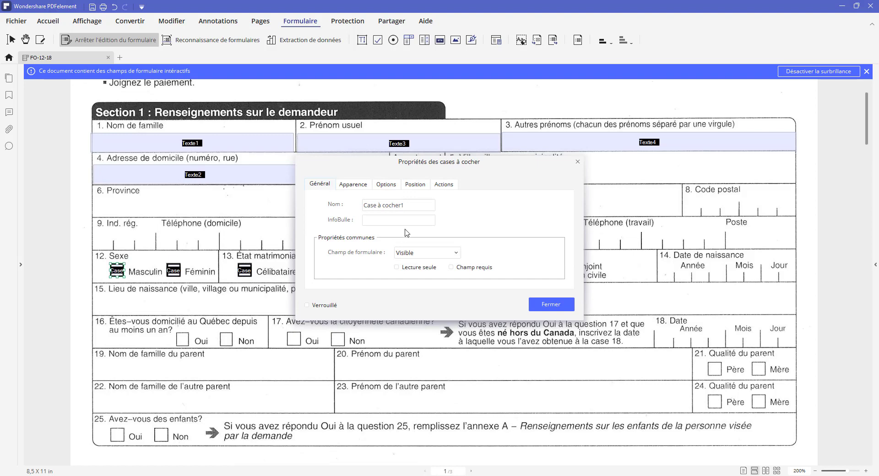
{"action": "left_click", "coordinate": [545, 304]}
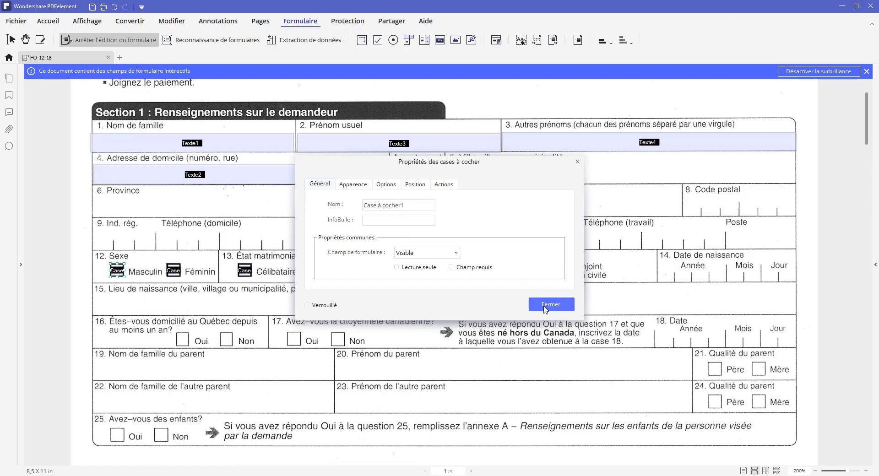
{"action": "double_click", "coordinate": [173, 271]}
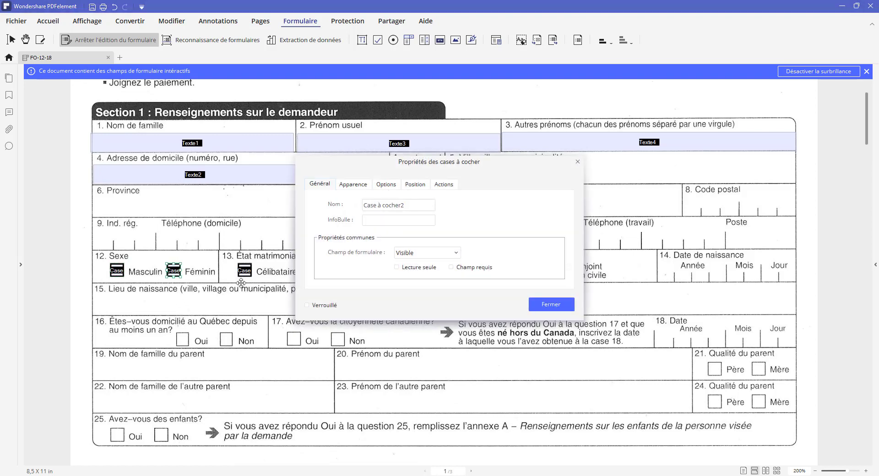
{"action": "left_click", "coordinate": [549, 303]}
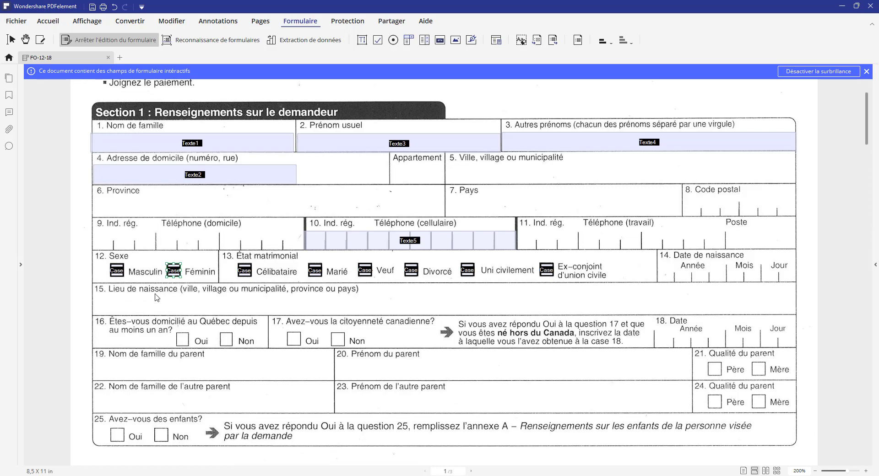
Step: Set the check style of the Masculin check box to Croiser
{"action": "double_click", "coordinate": [118, 270]}
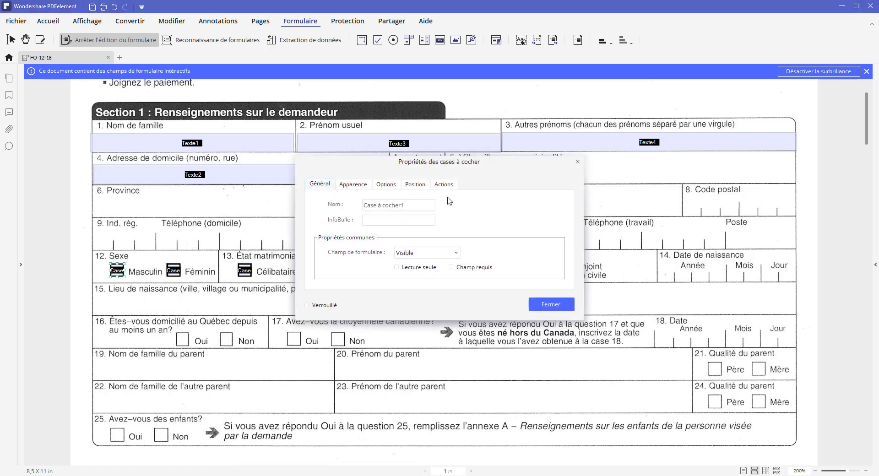
{"action": "left_click", "coordinate": [387, 185]}
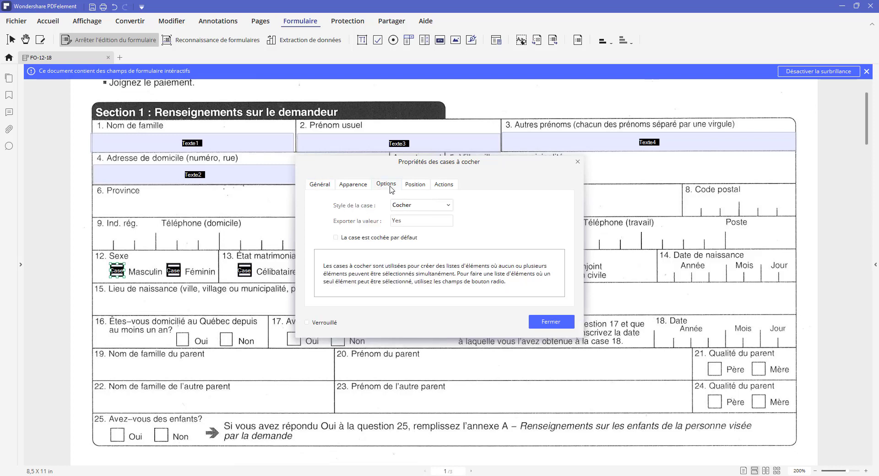
{"action": "left_click", "coordinate": [448, 207]}
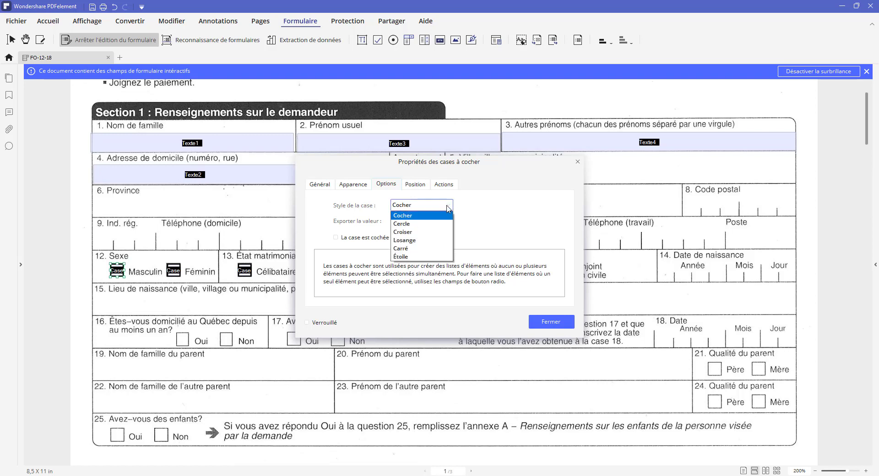
{"action": "left_click", "coordinate": [493, 203]}
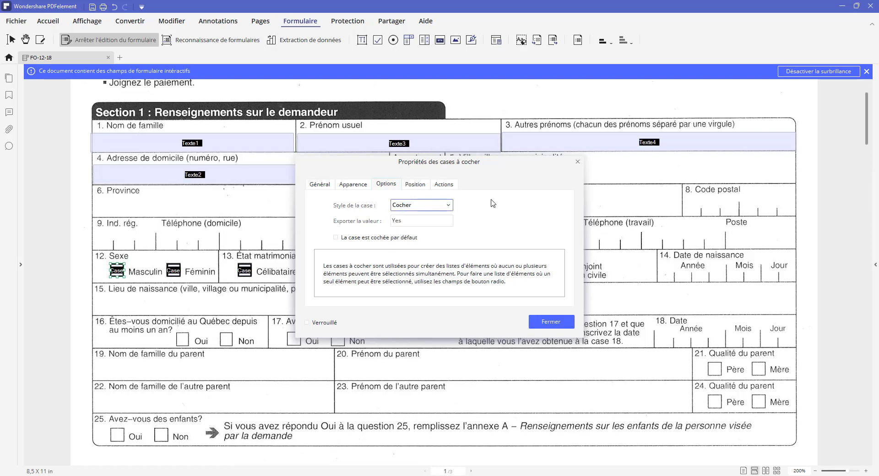
{"action": "left_click", "coordinate": [449, 206]}
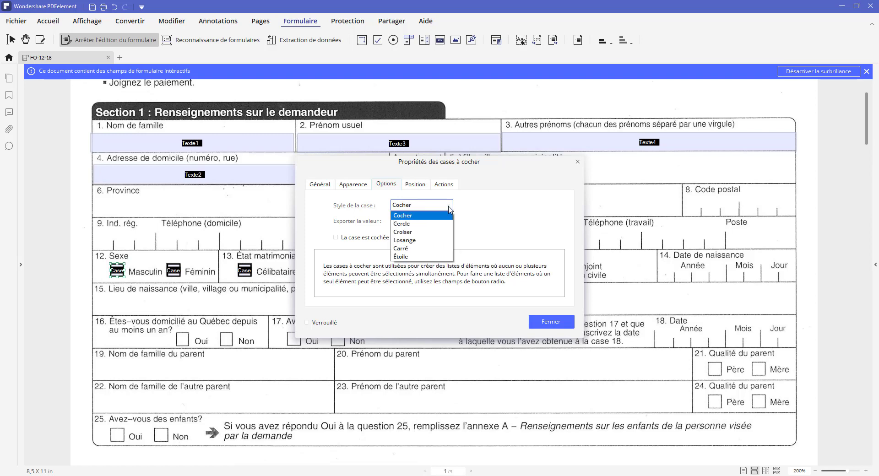
{"action": "left_click", "coordinate": [427, 234]}
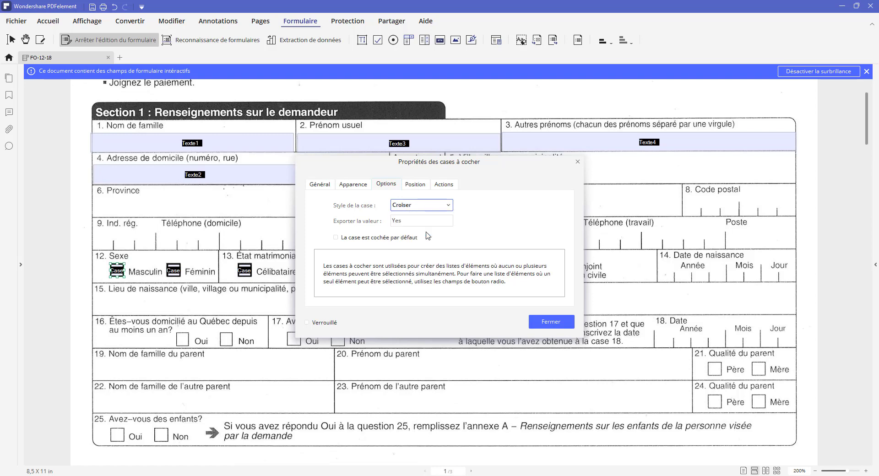
{"action": "left_click", "coordinate": [451, 208]}
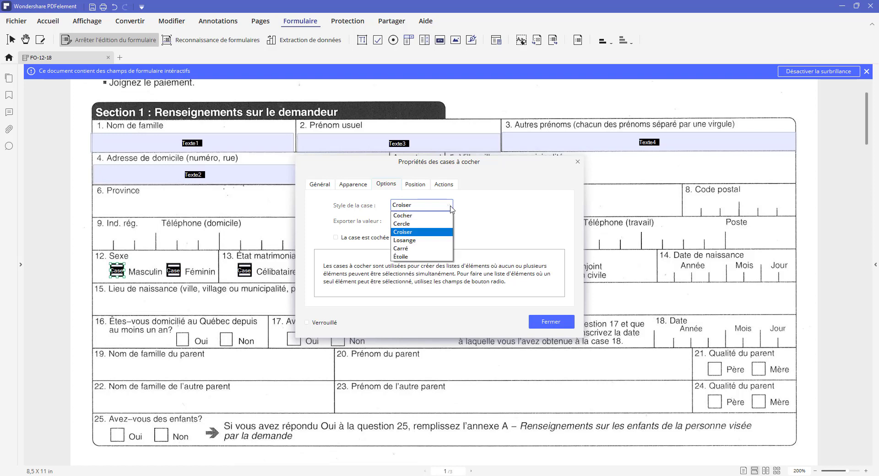
{"action": "left_click", "coordinate": [492, 214]}
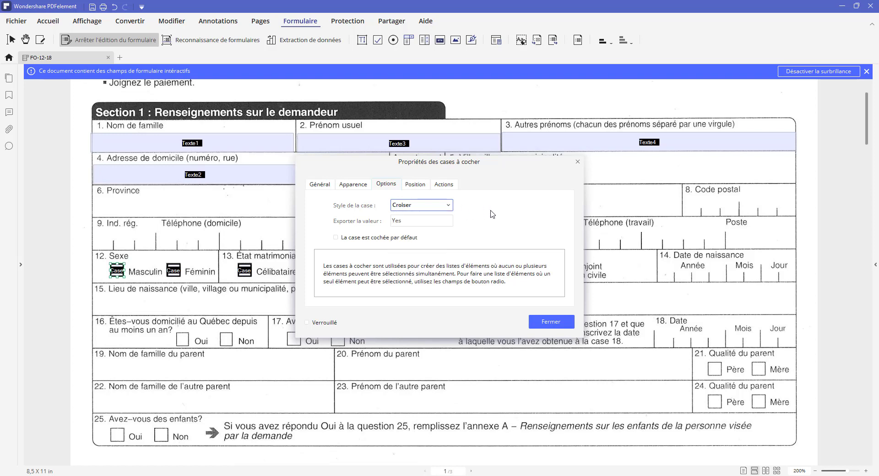
Step: Review the Masculin check box's position settings and the triggers available for its actions
{"action": "left_click", "coordinate": [417, 185]}
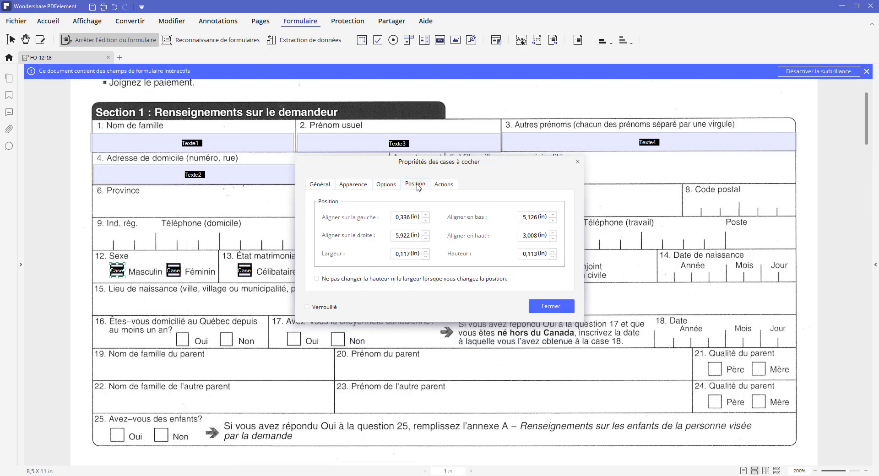
{"action": "left_click", "coordinate": [444, 184]}
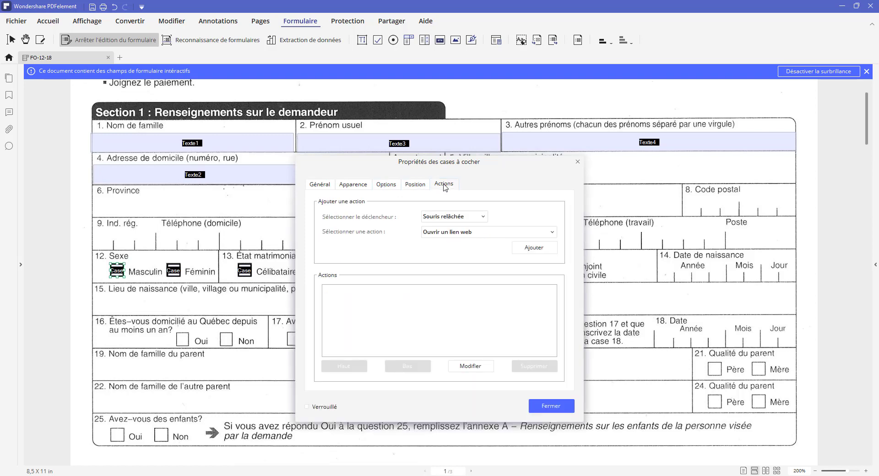
{"action": "left_click", "coordinate": [386, 186]}
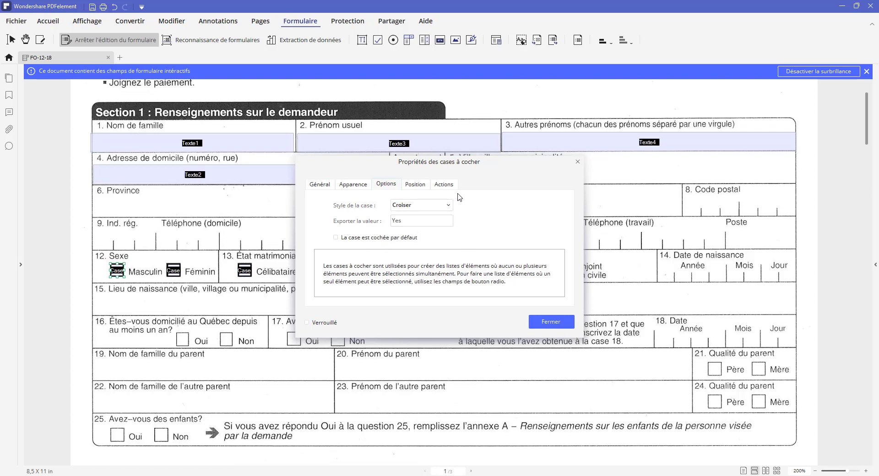
{"action": "left_click", "coordinate": [444, 185]}
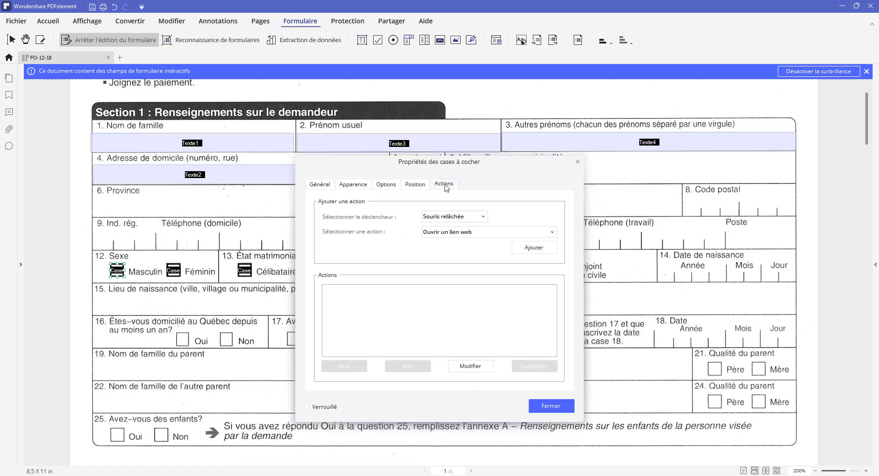
{"action": "left_click", "coordinate": [484, 218]}
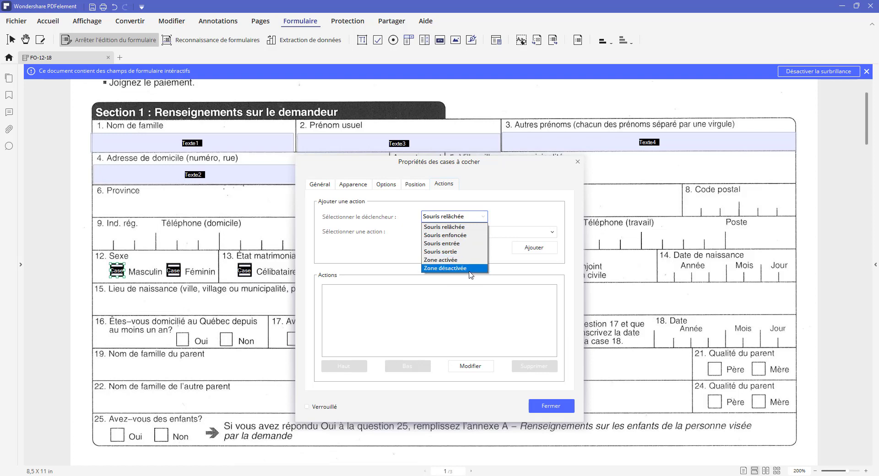
{"action": "left_click", "coordinate": [517, 176]}
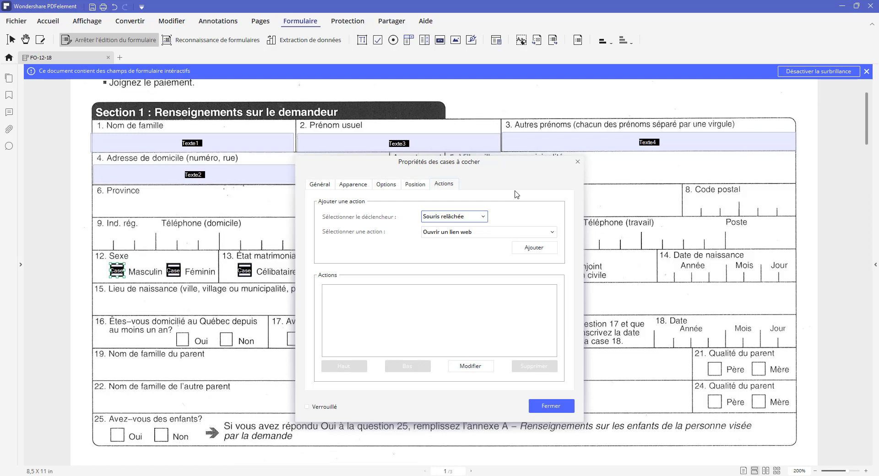
Step: Add a Lancer Javascript action on the Souris relâchée trigger and write the condition if(this.getField("Case à cocher2").value = ! "Off"){
{"action": "left_click", "coordinate": [553, 233]}
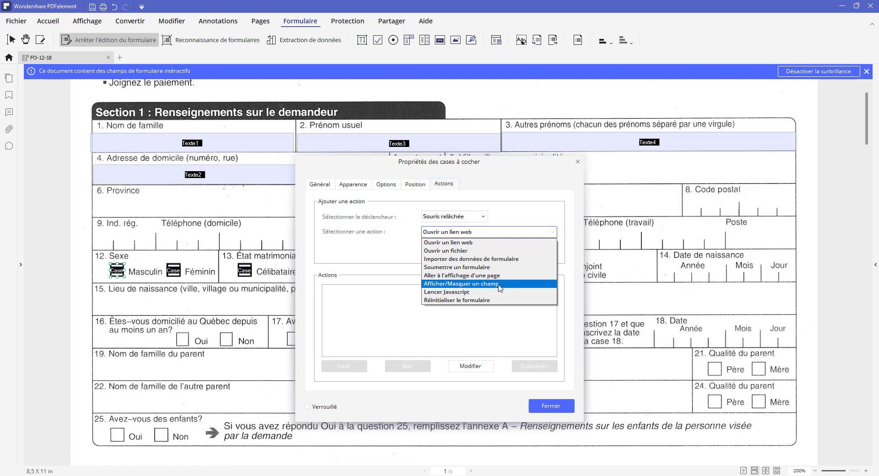
{"action": "left_click", "coordinate": [473, 293]}
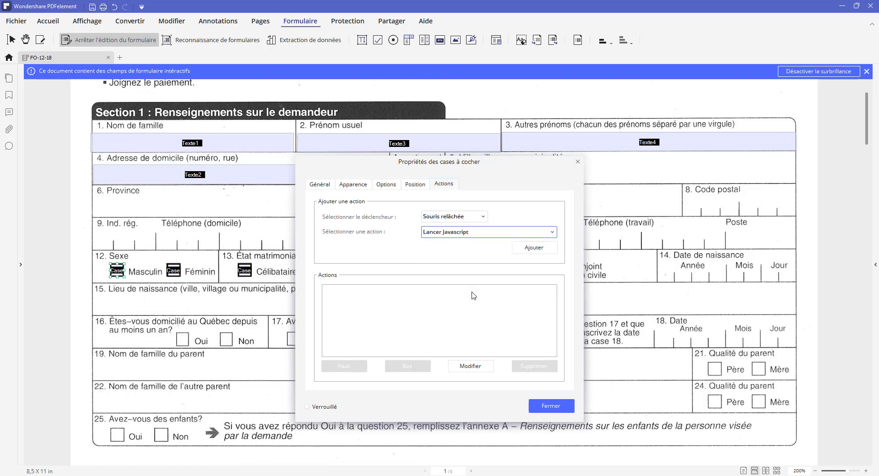
{"action": "left_click", "coordinate": [530, 250]}
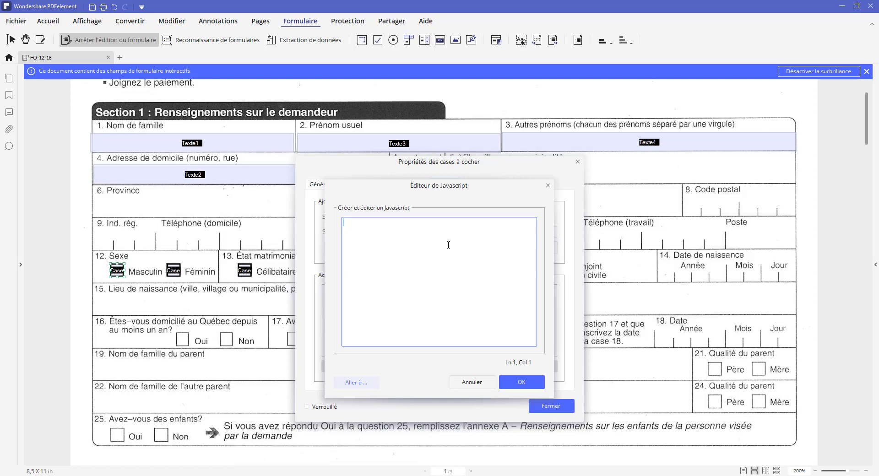
{"action": "type", "text": "if"}
{"action": "type", "text": "(this"}
{"action": "type", "text": "getF"}
{"action": "type", "text": "eld("}
{"action": "type", "text": "Case à coch"}
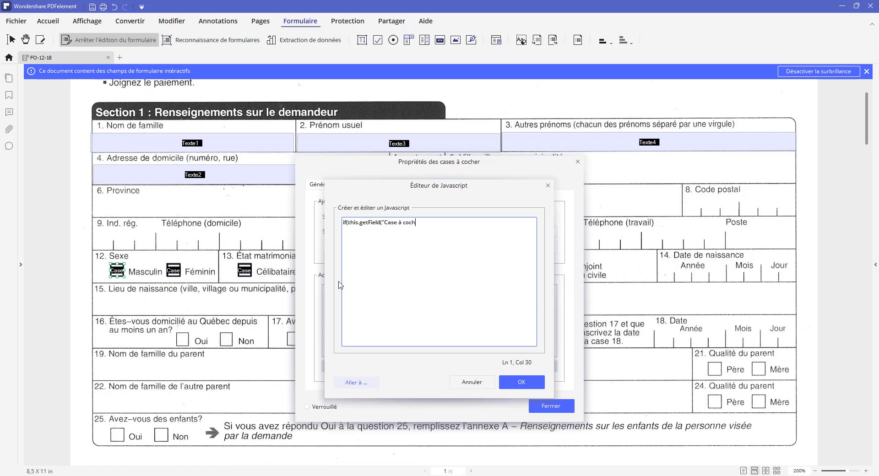
{"action": "type", "text": "er2"}
{"action": "type", "text": "alue"}
{"action": "type", "text": "="}
{"action": "type", "text": "Off\""}
Step: Write an app.alert(); call on the script's second line, with a pair of curly braces around its quoted argument
{"action": "key", "text": "Return"}
{"action": "type", "text": "app.alert("}
{"action": "type", "text": "\"\")"}
{"action": "key", "text": "Right"}
{"action": "type", "text": ";;"}
{"action": "key", "text": "Left"}
{"action": "key", "text": "Left"}
{"action": "key", "text": "Left"}
{"action": "key", "text": "Left"}
{"action": "key", "text": "Left"}
{"action": "key", "text": "Left"}
{"action": "key", "text": "Left"}
{"action": "key", "text": "Left"}
{"action": "key", "text": "Left"}
{"action": "key", "text": "Left"}
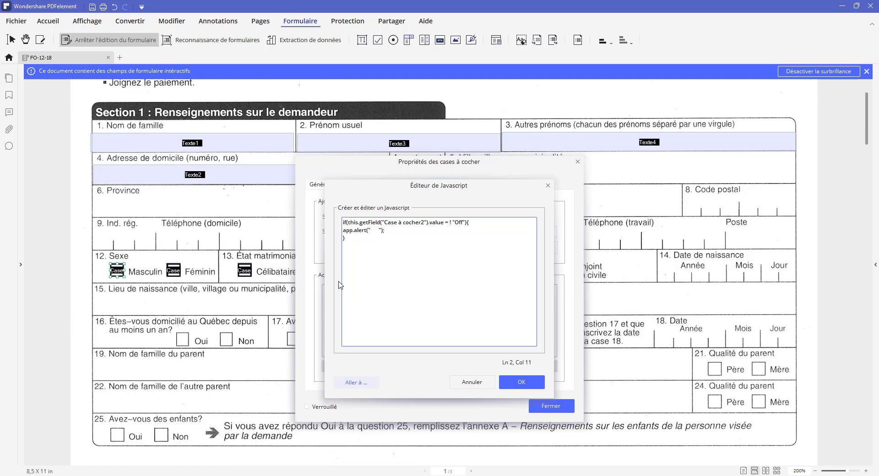
{"action": "type", "text": "{"}
{"action": "key", "text": "Right"}
{"action": "key", "text": "Right"}
{"action": "key", "text": "Right"}
{"action": "key", "text": "Right"}
{"action": "key", "text": "Right"}
{"action": "key", "text": "Right"}
{"action": "key", "text": "Right"}
{"action": "type", "text": "}"}
Step: Set the alert's cMsg parameter to "Attention : Choisir une Seule Case à Cocher Seulement"
{"action": "key", "text": "Left"}
{"action": "key", "text": "Left"}
{"action": "key", "text": "Left"}
{"action": "key", "text": "Left"}
{"action": "key", "text": "Left"}
{"action": "key", "text": "Left"}
{"action": "key", "text": "Left"}
{"action": "key", "text": "Left"}
{"action": "type", "text": "cMsg: \"A"}
{"action": "type", "text": "ttention : Choisir une seule"}
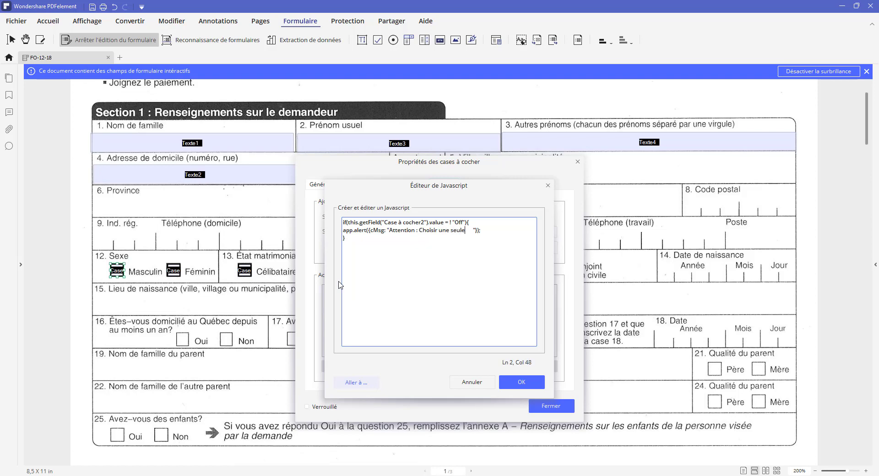
{"action": "key", "text": "Left"}
{"action": "key", "text": "Left"}
{"action": "key", "text": "BackSpace"}
{"action": "type", "text": "S"}
{"action": "key", "text": "Right"}
{"action": "type", "text": "Case à Cocher Seulement"}
Step: Add the parameters nIcon: 3 and cTitle: " Message IMPORTANT " to the alert and save the script
{"action": "left_click", "coordinate": [345, 238]}
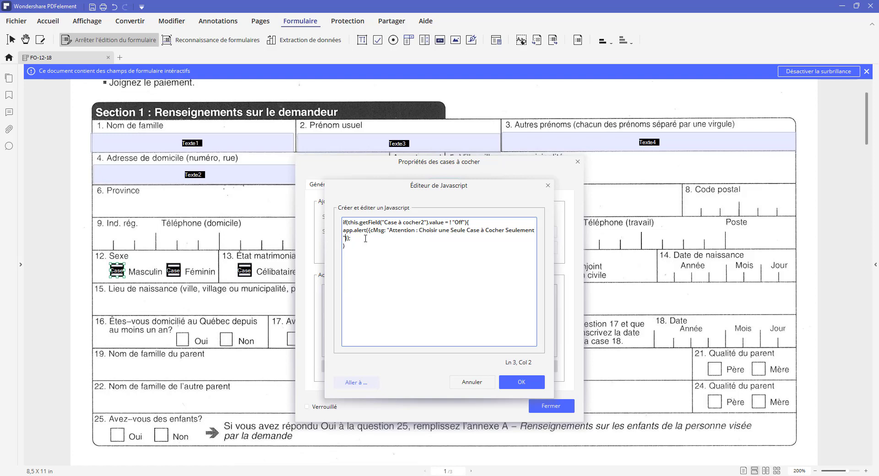
{"action": "type", "text": ","}
{"action": "type", "text": "n"}
{"action": "type", "text": "l"}
{"action": "type", "text": "con"}
{"action": "type", "text": ":"}
{"action": "type", "text": "1"}
{"action": "type", "text": "3"}
{"action": "type", "text": ","}
{"action": "type", "text": " c"}
{"action": "type", "text": "T"}
{"action": "type", "text": "itle"}
{"action": "type", "text": ":"}
{"action": "type", "text": " \""}
{"action": "type", "text": " M"}
{"action": "type", "text": "essa"}
{"action": "type", "text": "ge"}
{"action": "type", "text": " I"}
{"action": "type", "text": "M"}
{"action": "type", "text": "PO"}
{"action": "type", "text": "RTA"}
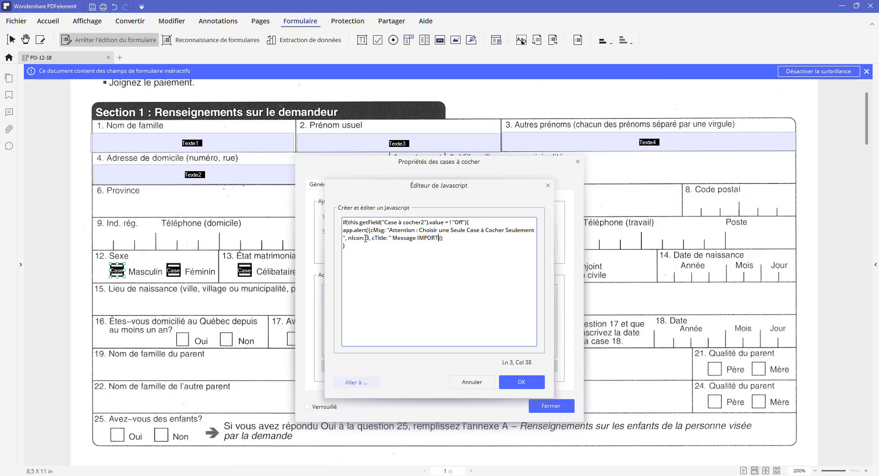
{"action": "type", "text": "NT \""}
{"action": "key", "text": "ctrl+a"}
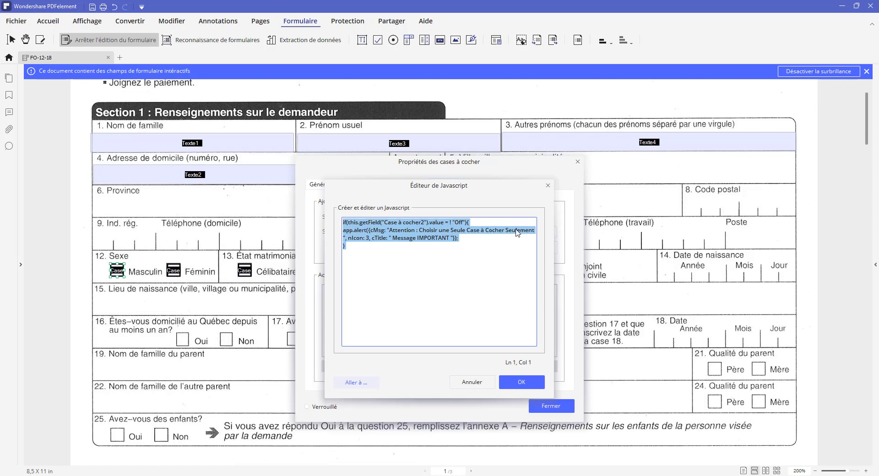
{"action": "left_click", "coordinate": [535, 387]}
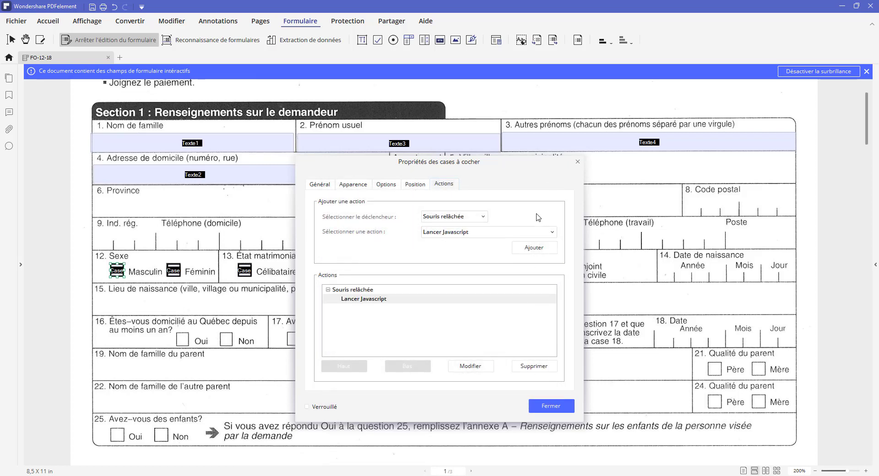
Step: Add a Réinitialiser le formulaire action to the Masculin check box that resets only Case à cocher2, and close its properties
{"action": "left_click", "coordinate": [552, 233]}
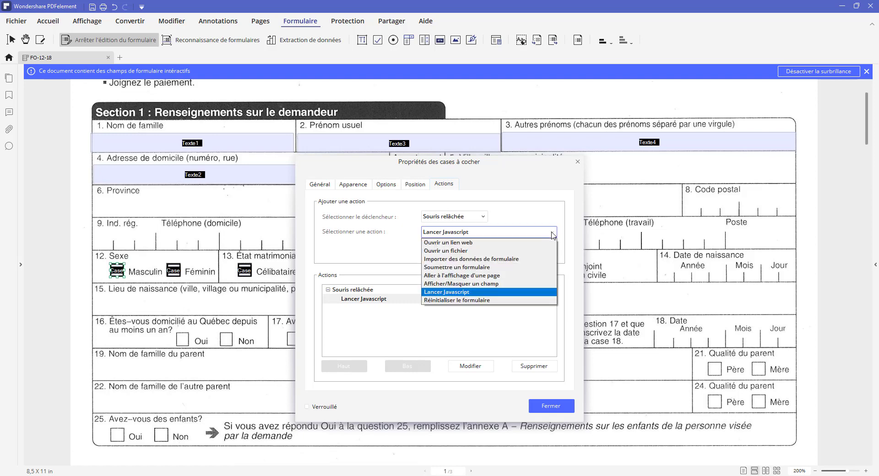
{"action": "left_click", "coordinate": [483, 301]}
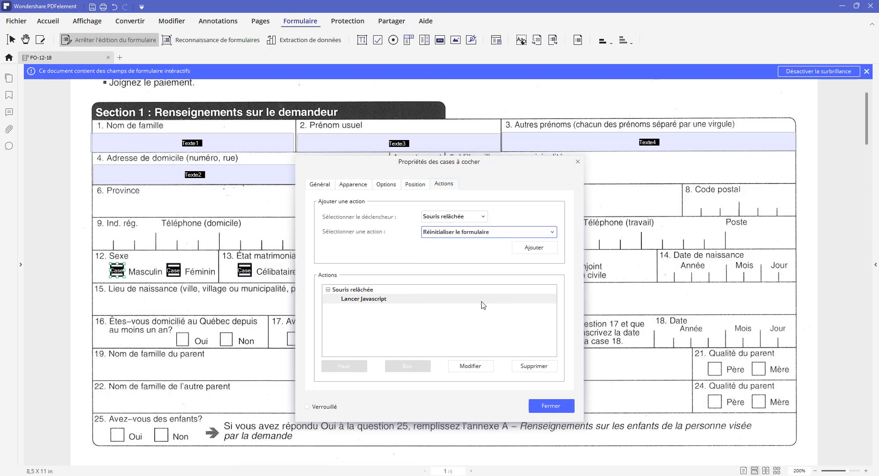
{"action": "left_click", "coordinate": [536, 250]}
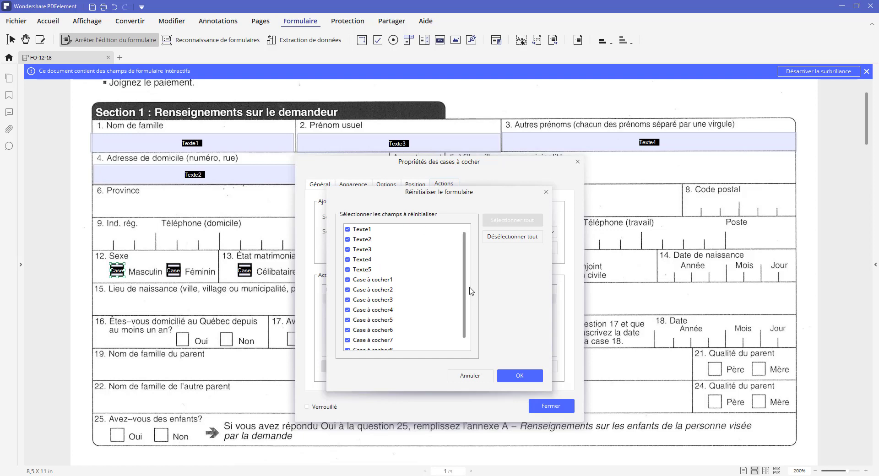
{"action": "left_click", "coordinate": [522, 241]}
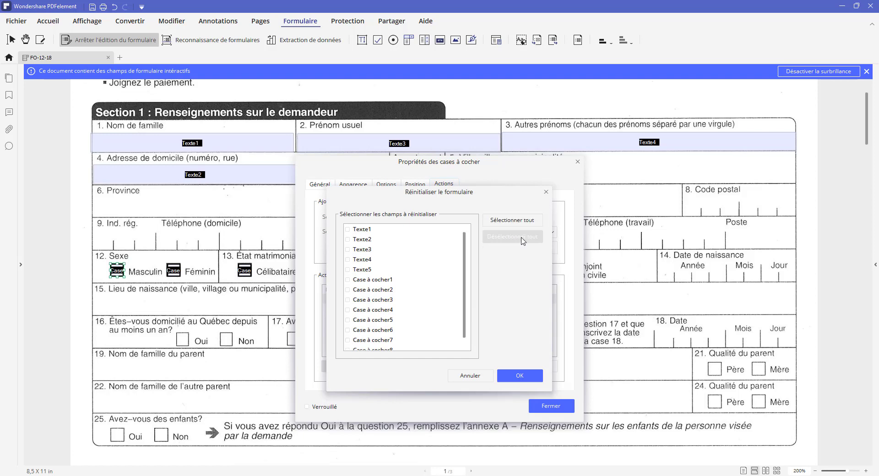
{"action": "left_click", "coordinate": [348, 291]}
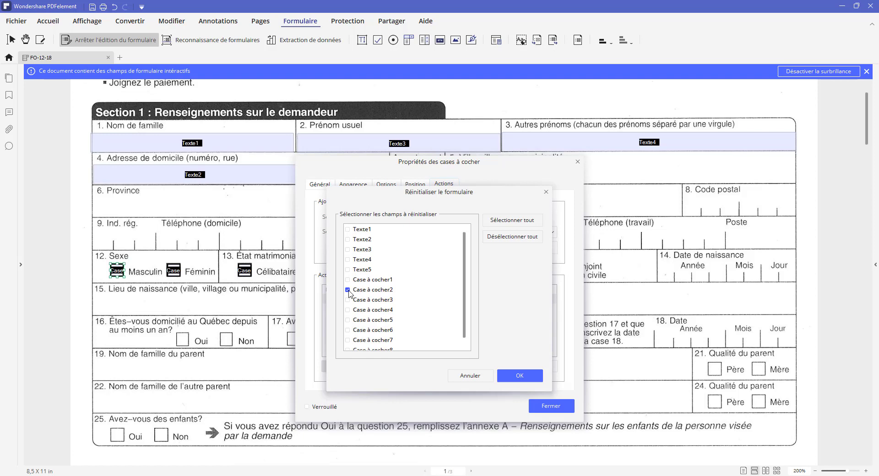
{"action": "left_click", "coordinate": [522, 375]}
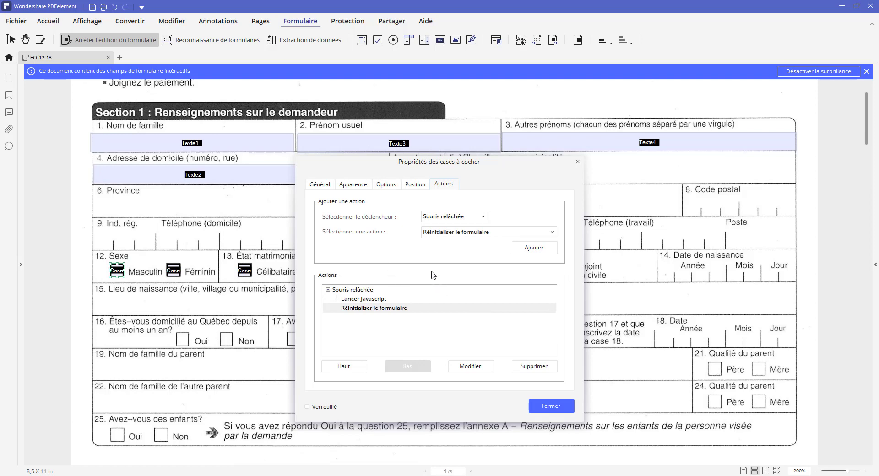
{"action": "left_click", "coordinate": [352, 187]}
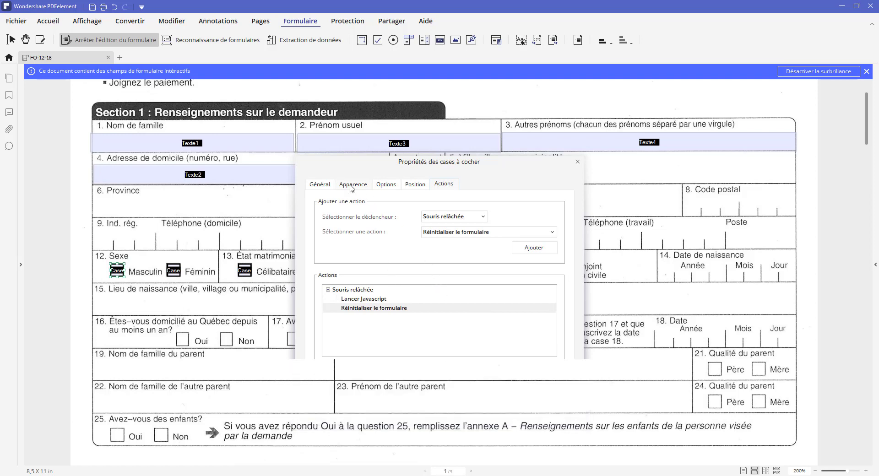
{"action": "left_click", "coordinate": [320, 188]}
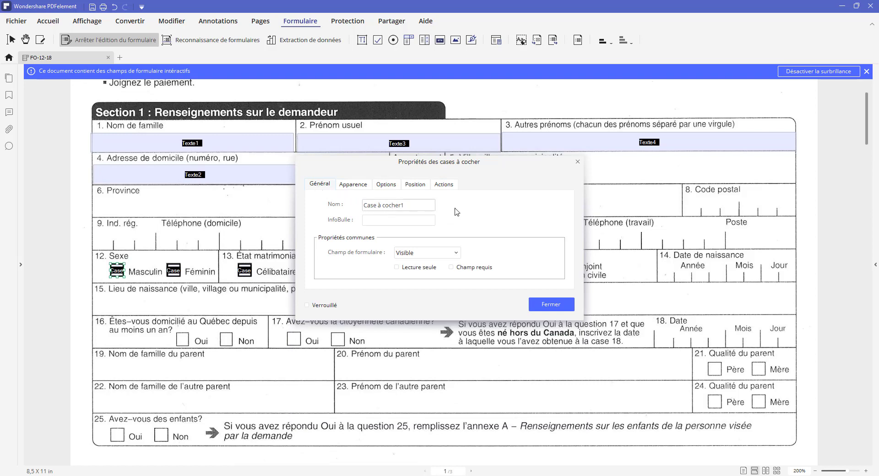
{"action": "left_click", "coordinate": [552, 305]}
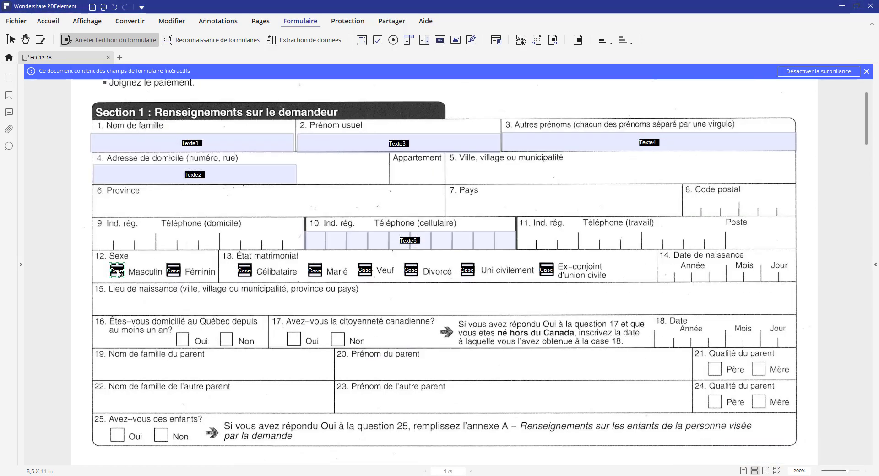
Step: Set the box style of the Féminin check box to Croiser
{"action": "left_click", "coordinate": [173, 271]}
{"action": "double_click", "coordinate": [173, 271]}
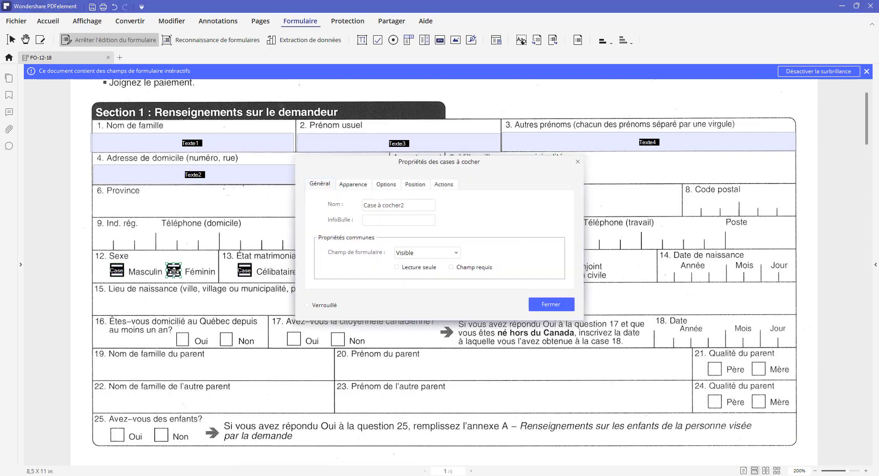
{"action": "left_click", "coordinate": [391, 187]}
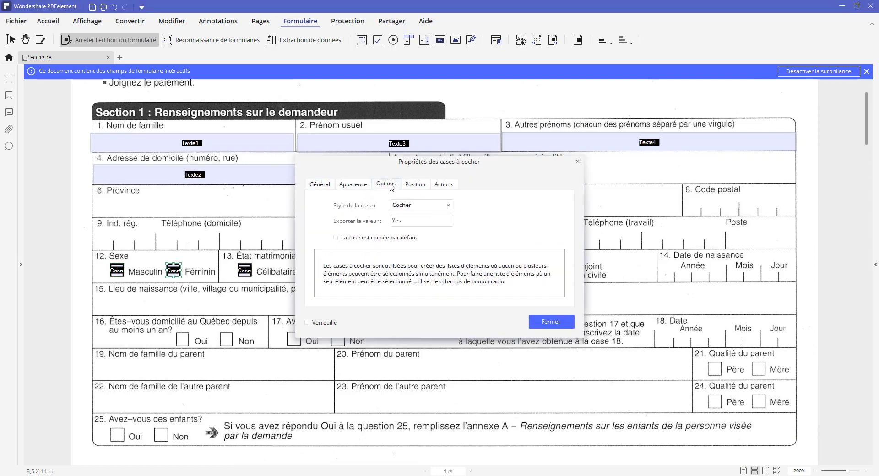
{"action": "left_click", "coordinate": [450, 207]}
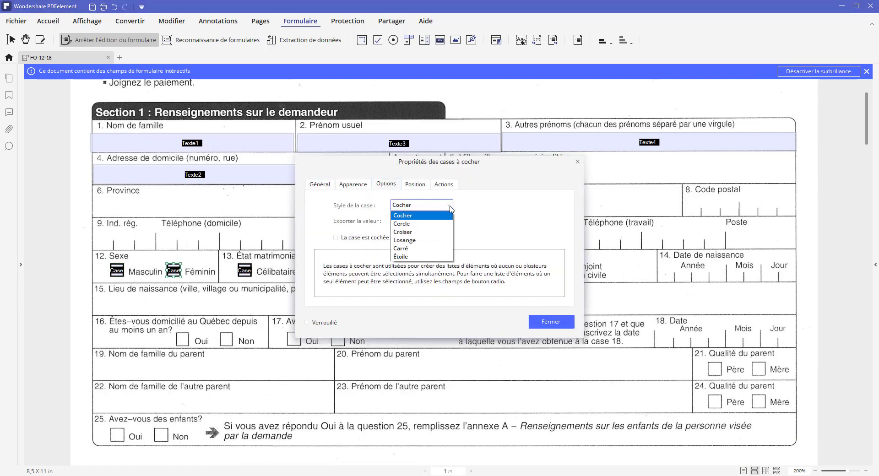
{"action": "left_click", "coordinate": [425, 232]}
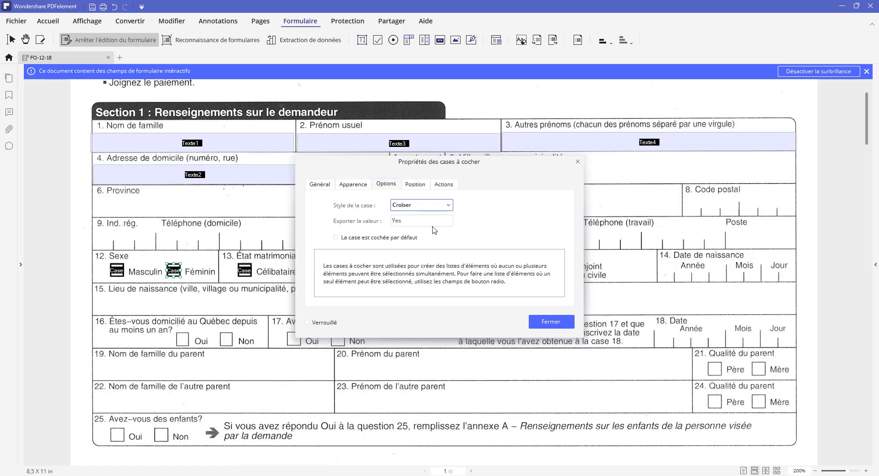
Step: Add a Lancer Javascript action to the Féminin check box, reusing the same alert script with "Case à cocher1" as the field tested in its condition
{"action": "left_click", "coordinate": [444, 183]}
{"action": "left_click", "coordinate": [552, 232]}
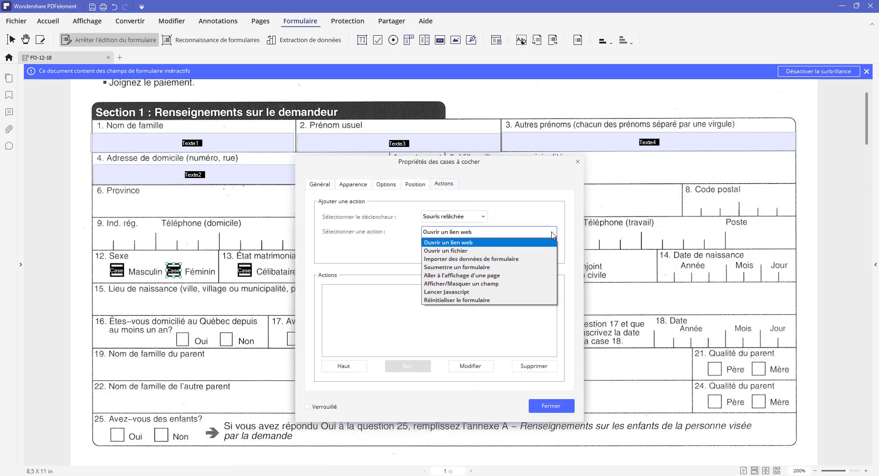
{"action": "left_click", "coordinate": [469, 292]}
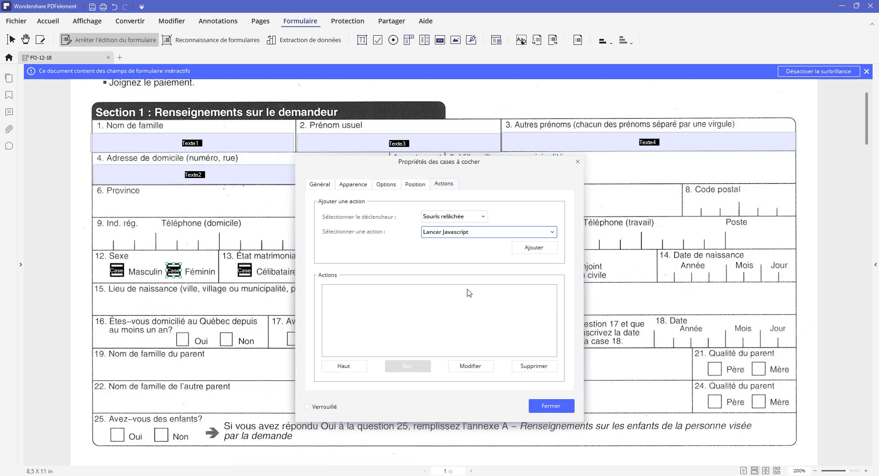
{"action": "left_click", "coordinate": [535, 249]}
{"action": "type", "text": "if(this.getField(\"Case à cocher2\").value = ! \"Off\"){ app.alert({cMsg: \"Attention : Choisir une Seule Case à Cocher Seulement \", nIcon: 3, cTitle: \" Message IMPORTANT \"}); }"}
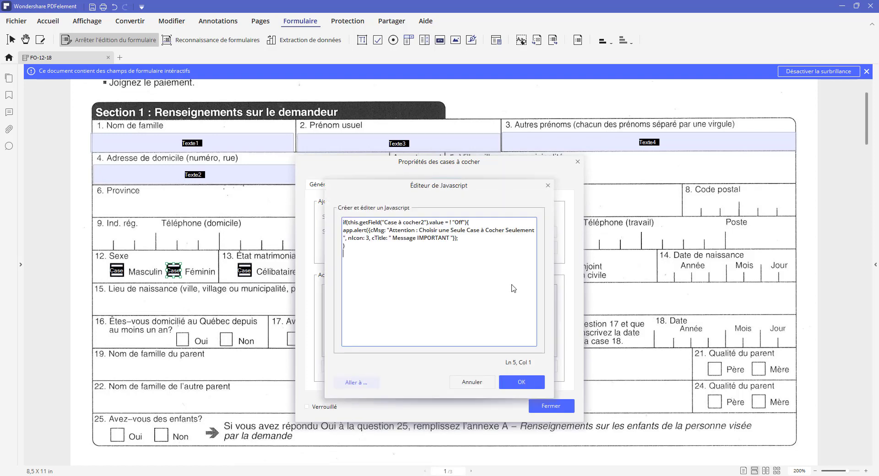
{"action": "left_click", "coordinate": [425, 223]}
{"action": "key", "text": "BackSpace"}
{"action": "type", "text": "1"}
{"action": "left_click", "coordinate": [520, 389]}
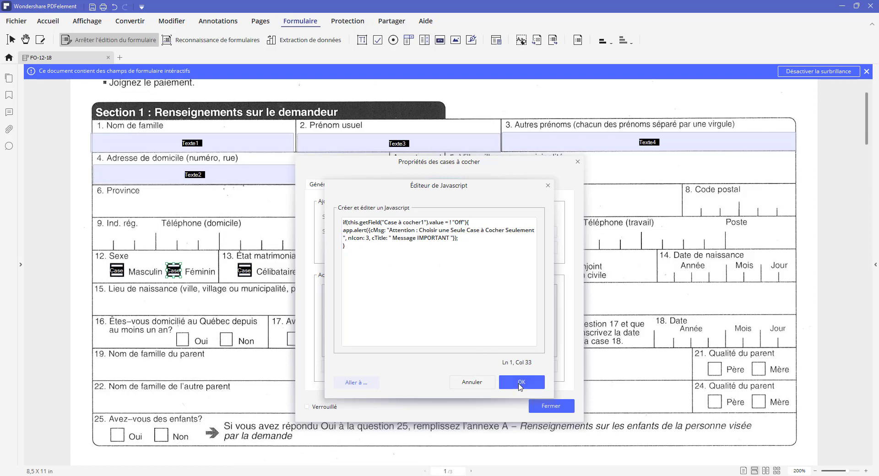
Step: Add a Réinitialiser le formulaire action to the Féminin check box that resets only Case à cocher1, and close its properties
{"action": "left_click", "coordinate": [547, 233]}
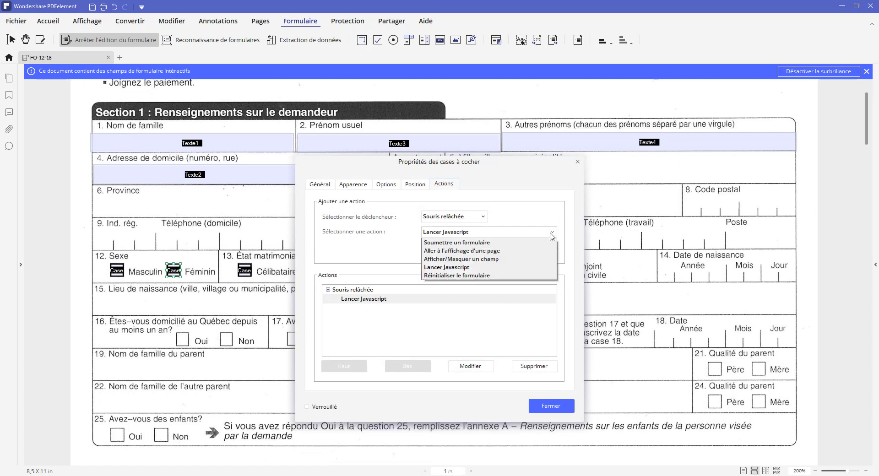
{"action": "left_click", "coordinate": [469, 301]}
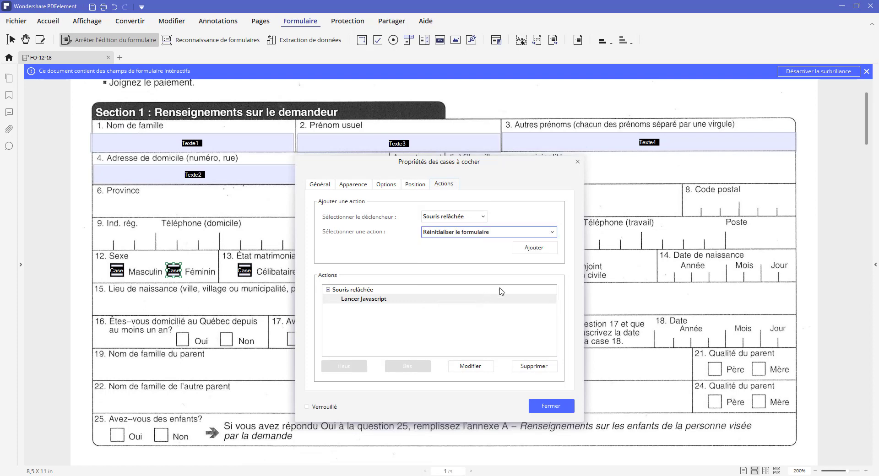
{"action": "left_click", "coordinate": [534, 248]}
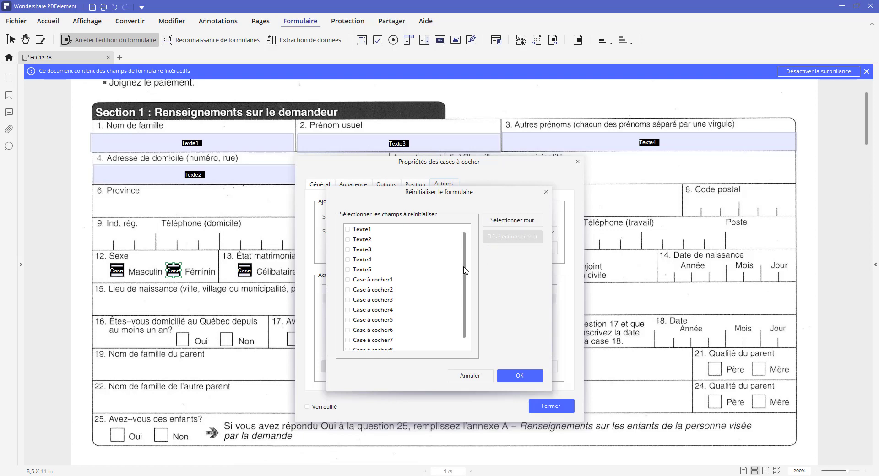
{"action": "scroll", "coordinate": [466, 271], "scroll_direction": "down", "scroll_amount": 1}
{"action": "left_click", "coordinate": [347, 275]}
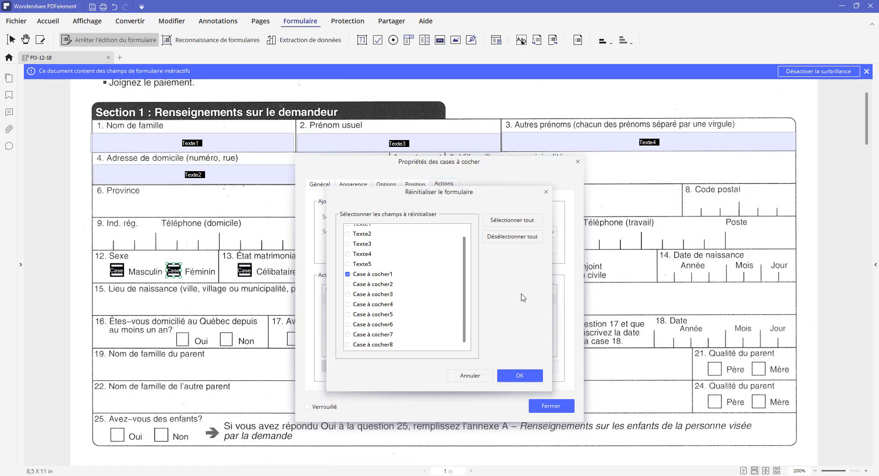
{"action": "left_click", "coordinate": [527, 373]}
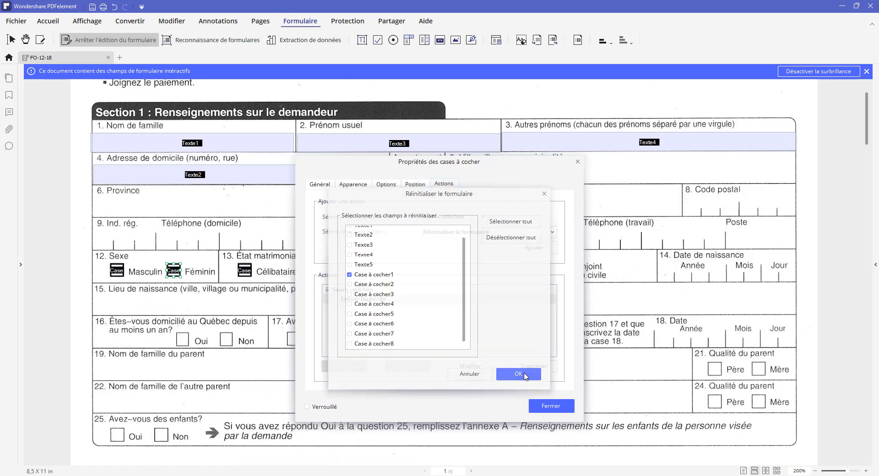
{"action": "left_click", "coordinate": [551, 408]}
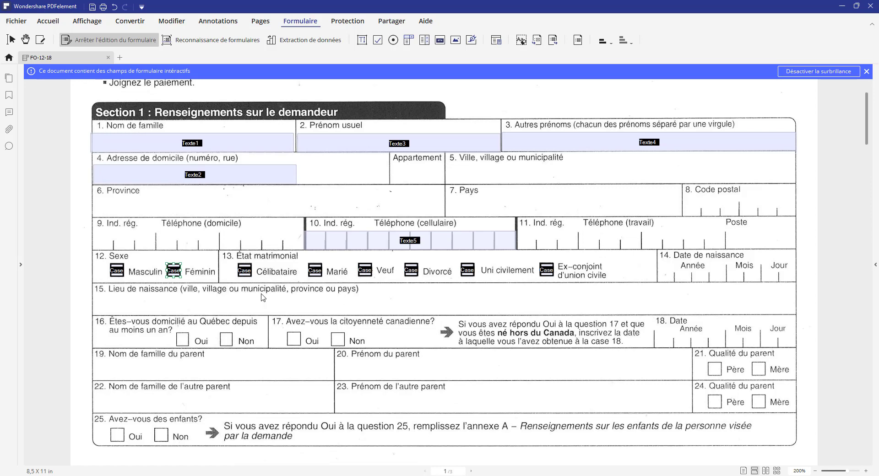
Step: Set the box style of the Célibataire check box under État matrimonial to Croiser
{"action": "left_click", "coordinate": [245, 270]}
{"action": "left_click", "coordinate": [313, 308]}
{"action": "double_click", "coordinate": [246, 271]}
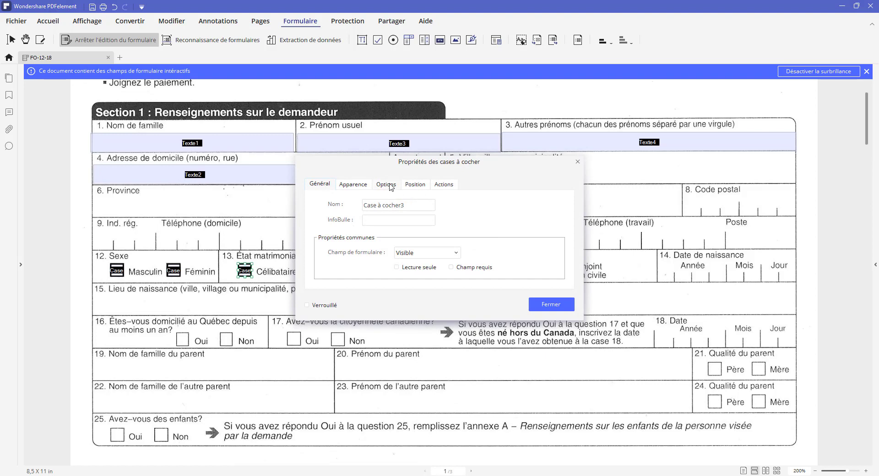
{"action": "left_click", "coordinate": [389, 185]}
{"action": "left_click", "coordinate": [450, 206]}
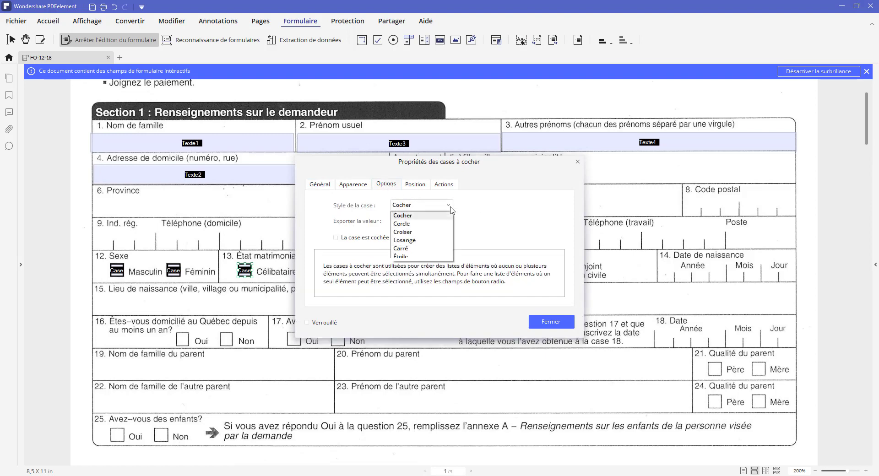
{"action": "left_click", "coordinate": [427, 232]}
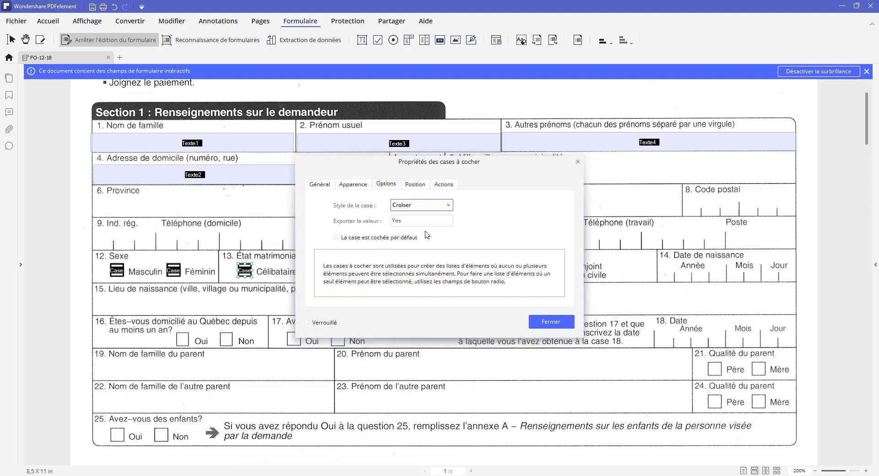
{"action": "left_click", "coordinate": [447, 186]}
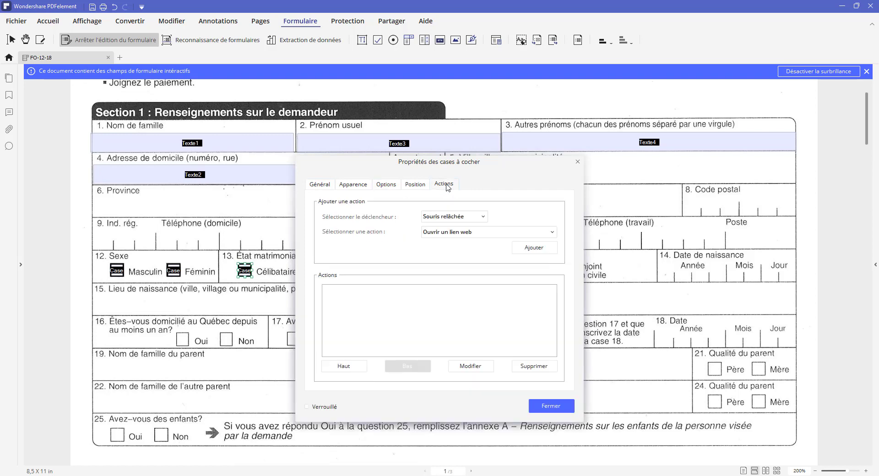
{"action": "left_click", "coordinate": [552, 232]}
{"action": "left_click", "coordinate": [483, 292]}
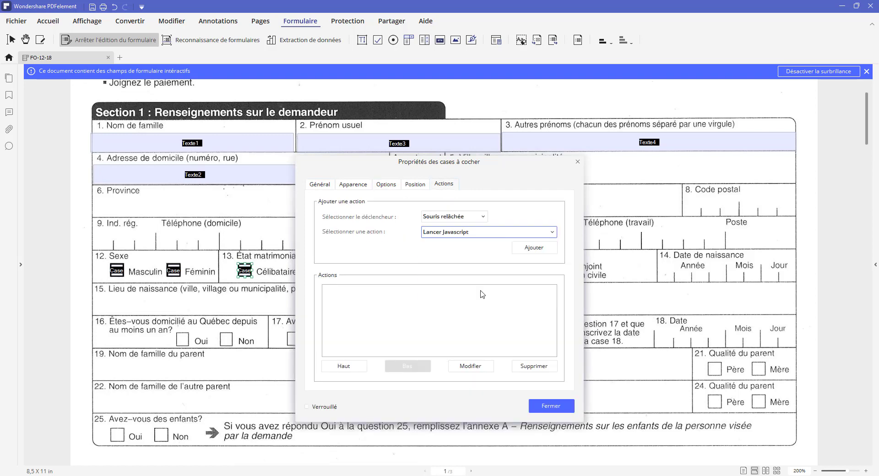
{"action": "left_click", "coordinate": [538, 250]}
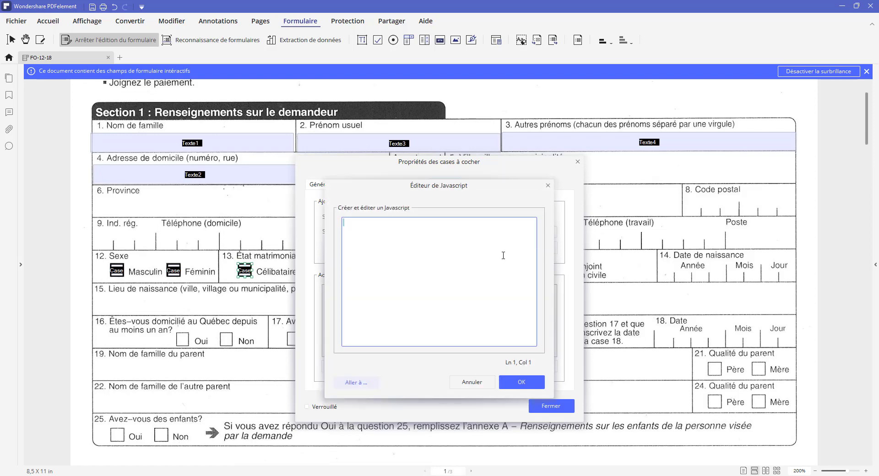
{"action": "type", "text": "if(this.getField(\"Case à cocher2\").value = ! \"Off\"){ app.alert({cMsg: \"Attention : Choisir une Seule Case à Cocher Seulement \", nIcon: 3, cTitle: \" Message IMPORTANT \"}); }"}
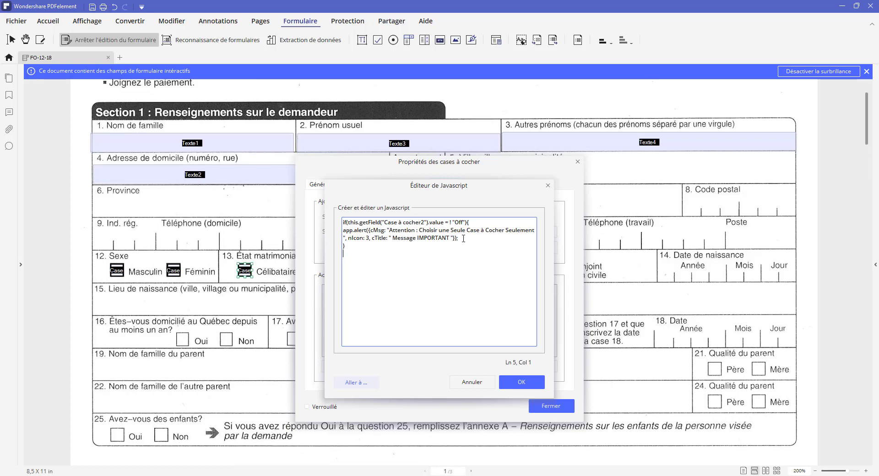
{"action": "left_click_drag", "start_coordinate": [464, 222], "coordinate": [388, 225]}
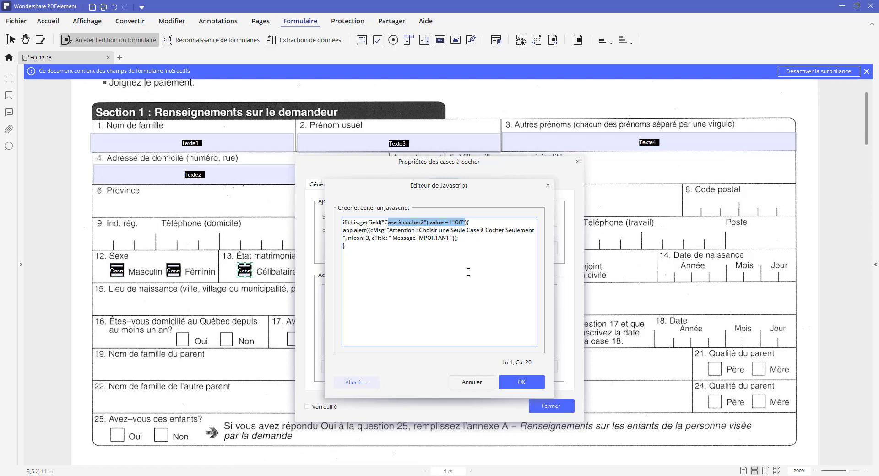
{"action": "left_click", "coordinate": [480, 381]}
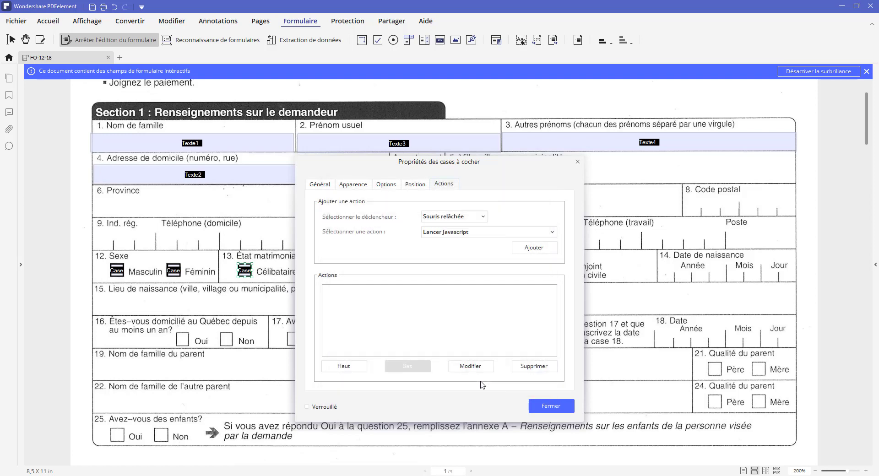
Step: Close the Célibataire check box's properties and recheck its general settings
{"action": "left_click", "coordinate": [551, 406]}
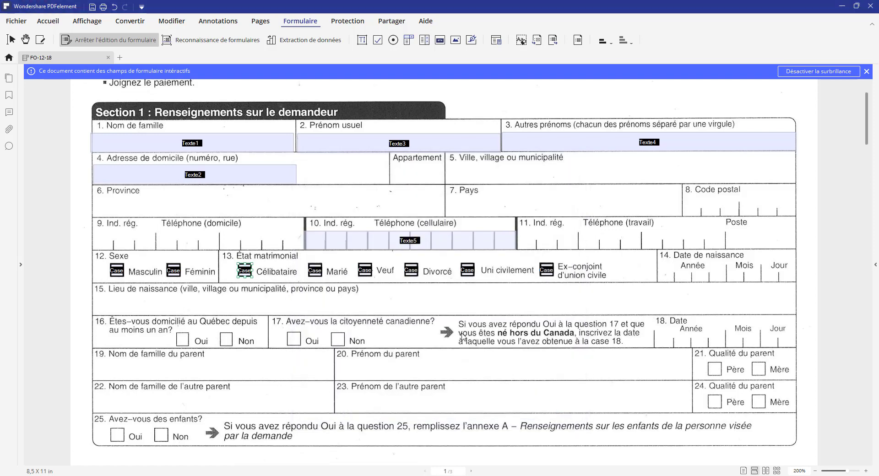
{"action": "double_click", "coordinate": [245, 270]}
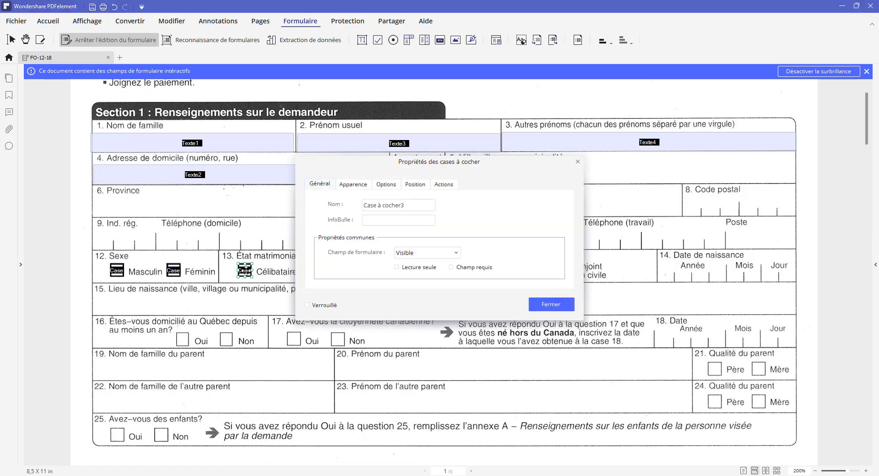
{"action": "left_click", "coordinate": [559, 306]}
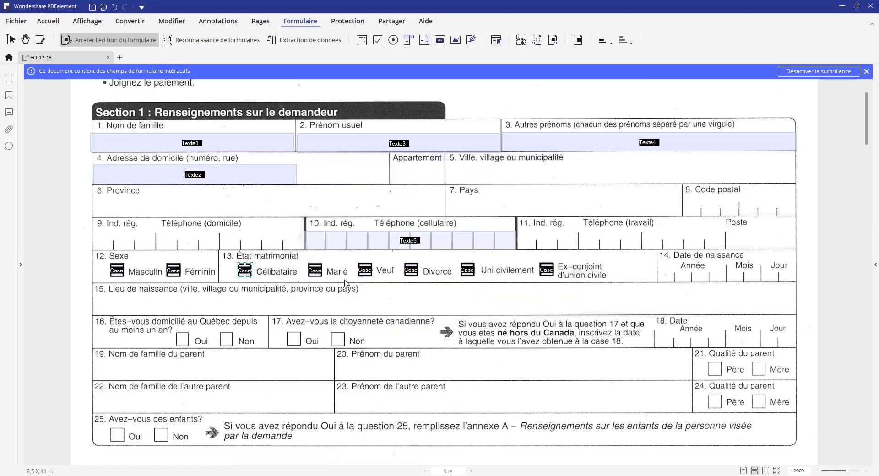
Step: Add a Lancer Javascript action to the Célibataire check box, using the one-choice alert script with "Case à cocher4" as the tested field
{"action": "double_click", "coordinate": [316, 271]}
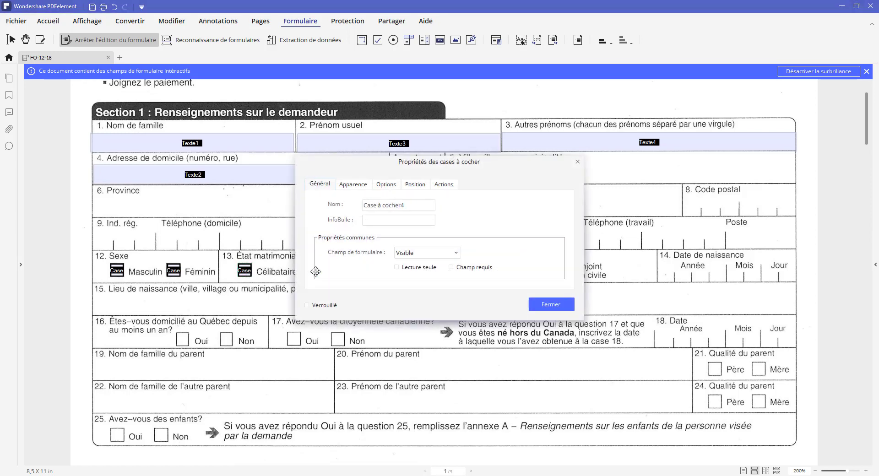
{"action": "left_click", "coordinate": [559, 307]}
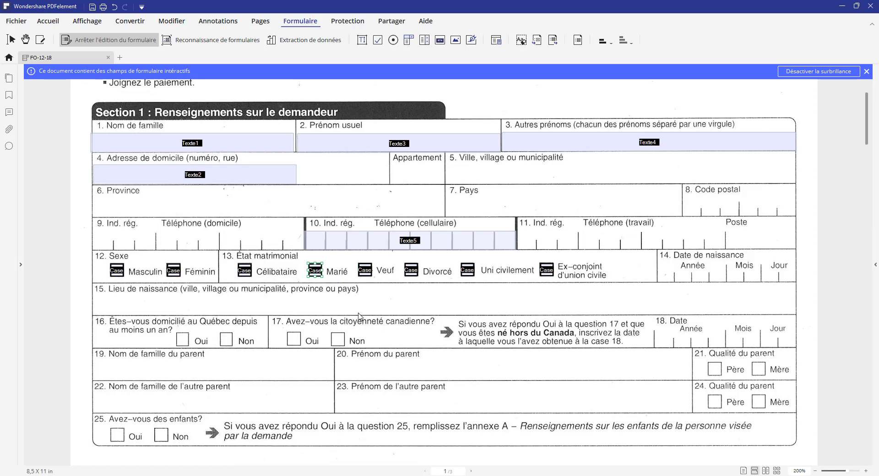
{"action": "double_click", "coordinate": [246, 272]}
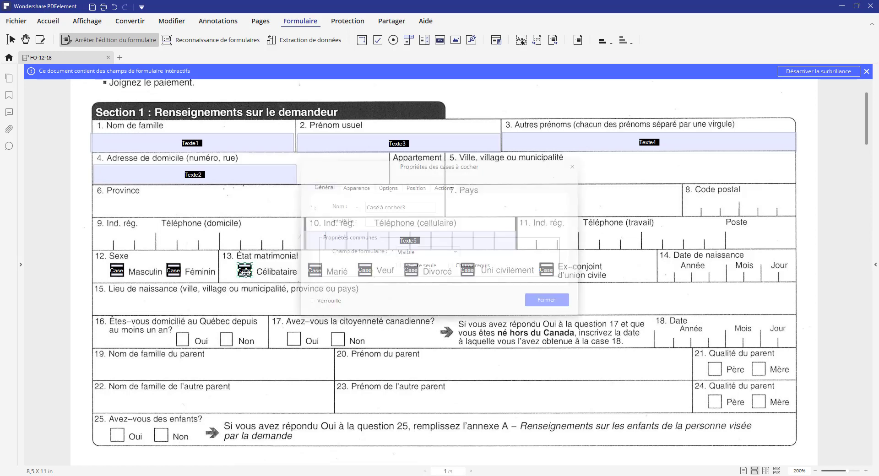
{"action": "left_click", "coordinate": [389, 185]}
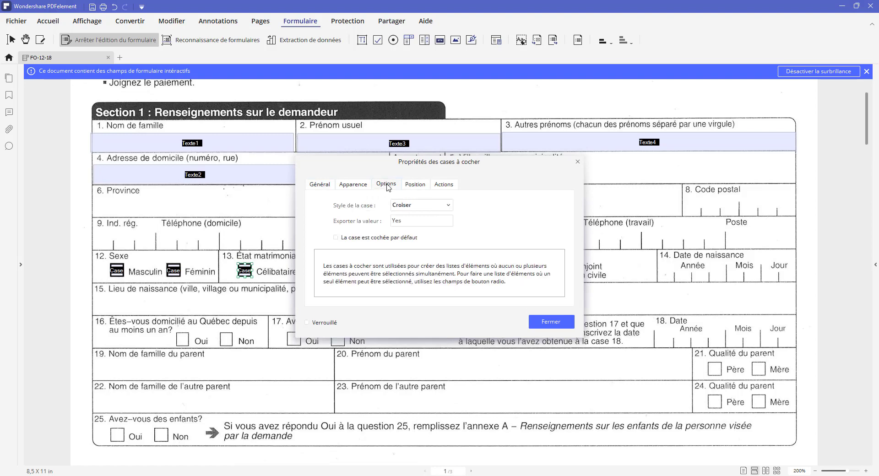
{"action": "left_click", "coordinate": [448, 184]}
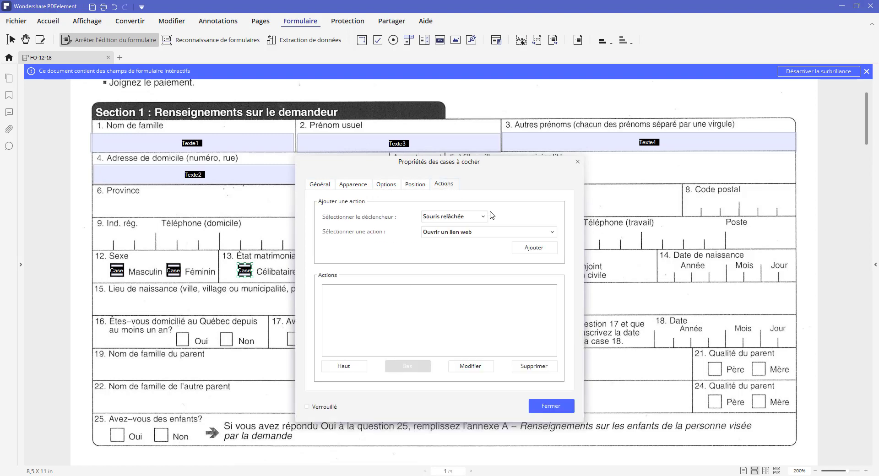
{"action": "left_click", "coordinate": [553, 232]}
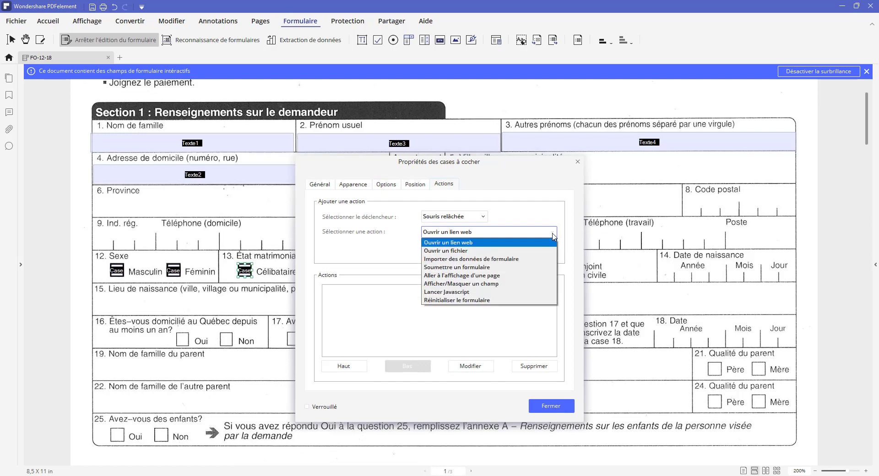
{"action": "left_click", "coordinate": [472, 293]}
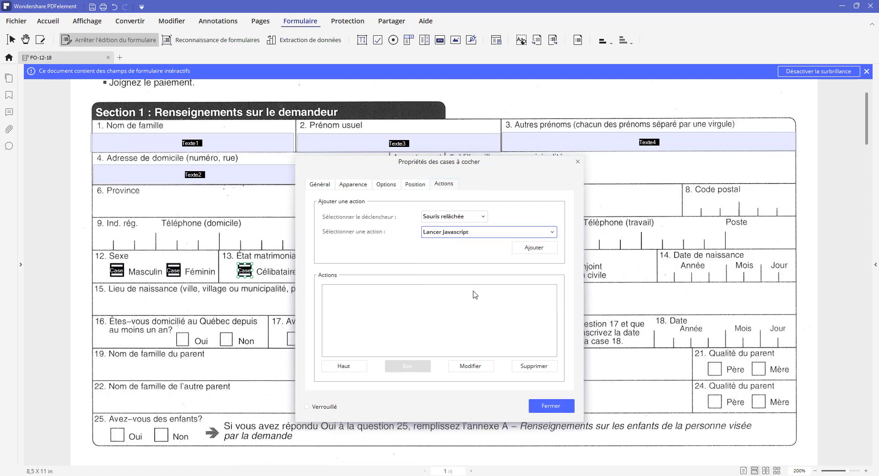
{"action": "left_click", "coordinate": [532, 250]}
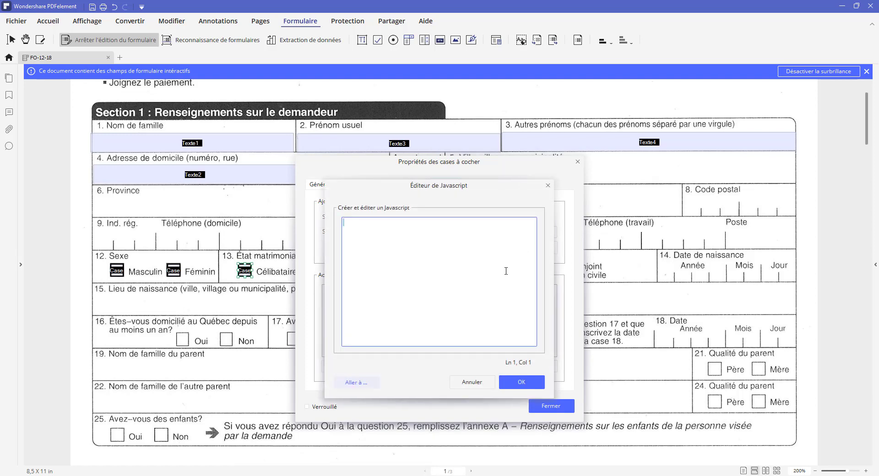
{"action": "type", "text": "if(this.getField(\"Case à cocher2\").value = ! \"Off\"){ app.alert({cMsg: \"Attention : Choisir une Seule Case à Cocher Seulement \", nIcon: 3, cTitle: \" Message IMPORTANT \"}); }"}
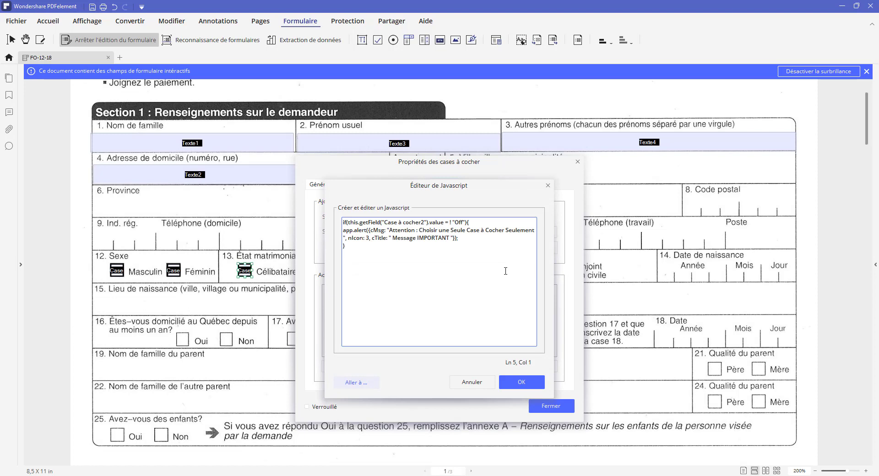
{"action": "left_click", "coordinate": [424, 222]}
{"action": "key", "text": "BackSpace"}
{"action": "type", "text": "4"}
Step: Extend the script's condition with || and a copy of the getField test that checks "Case à cocher5"
{"action": "left_click_drag", "start_coordinate": [464, 221], "coordinate": [347, 222]}
{"action": "key", "text": "ctrl+c"}
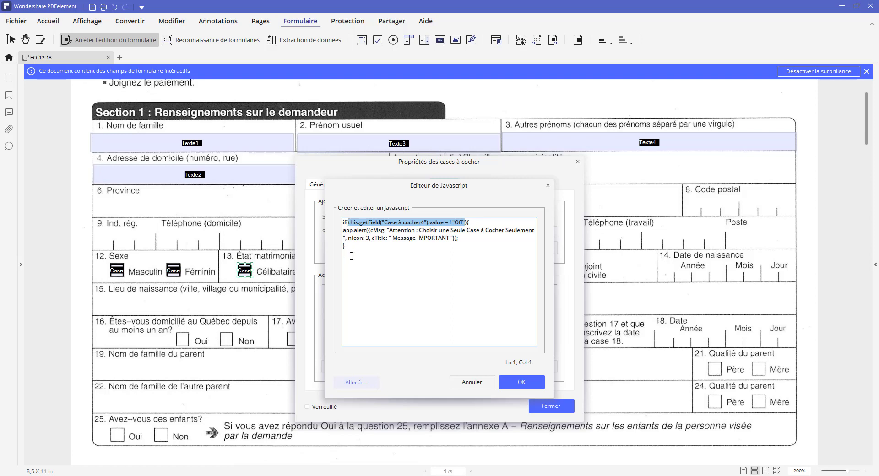
{"action": "left_click", "coordinate": [466, 222]}
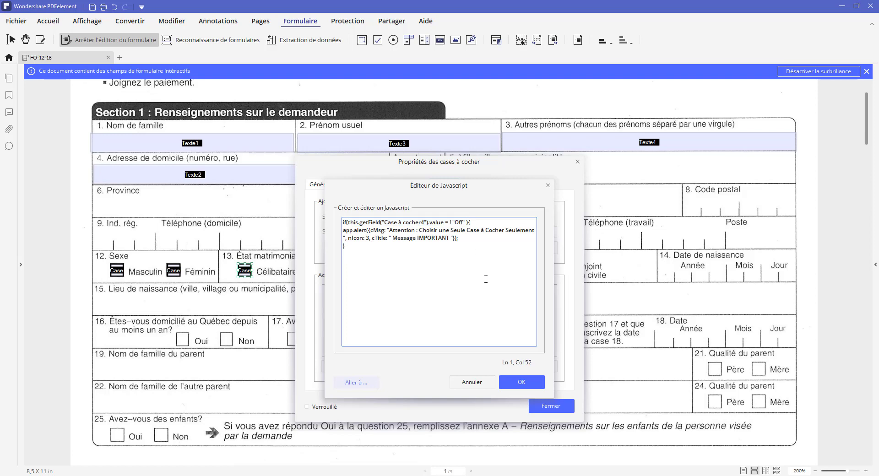
{"action": "type", "text": "#"}
{"action": "key", "text": "BackSpace"}
{"action": "type", "text": "||"}
{"action": "key", "text": "ctrl+v"}
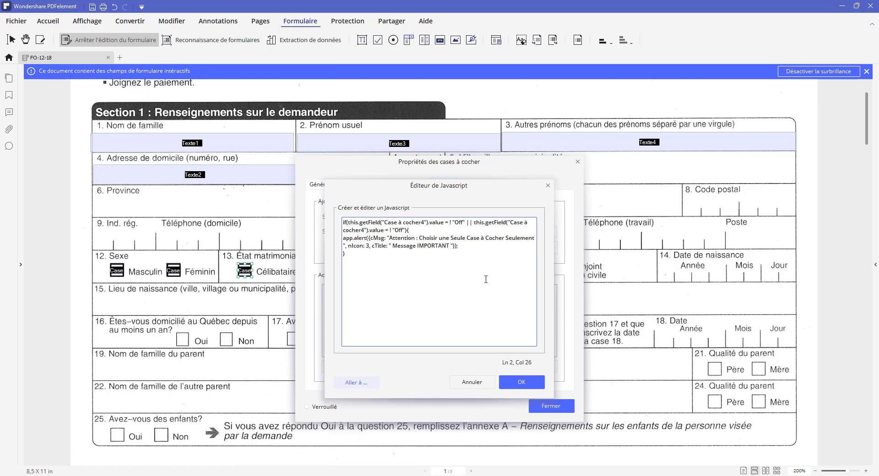
{"action": "left_click", "coordinate": [364, 230]}
{"action": "key", "text": "BackSpace"}
{"action": "type", "text": "5"}
Step: Append another || getField test to the script's condition for "Case à cocher6"
{"action": "left_click", "coordinate": [406, 229]}
{"action": "type", "text": "||"}
{"action": "key", "text": "ctrl+v"}
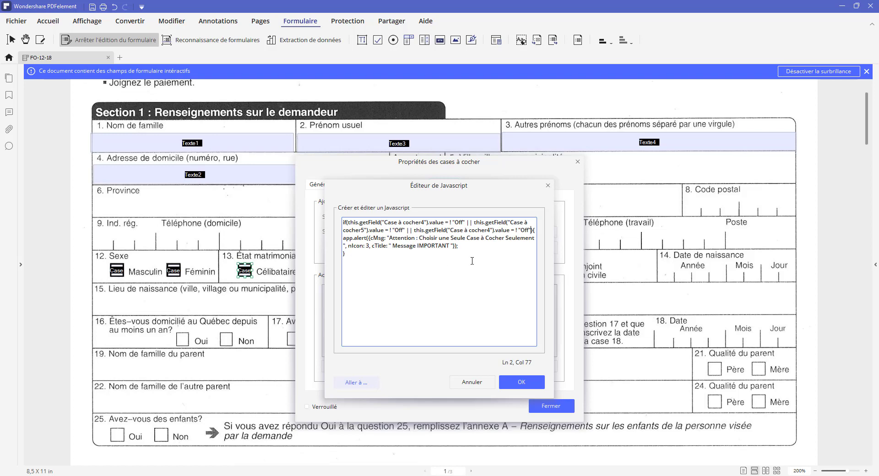
{"action": "left_click", "coordinate": [490, 229]}
{"action": "key", "text": "Delete"}
{"action": "type", "text": "6"}
Step: Append a further || getField test for "Case à cocher7", continuing the condition on a third line before the opening brace
{"action": "left_click", "coordinate": [534, 230]}
{"action": "key", "text": "Return"}
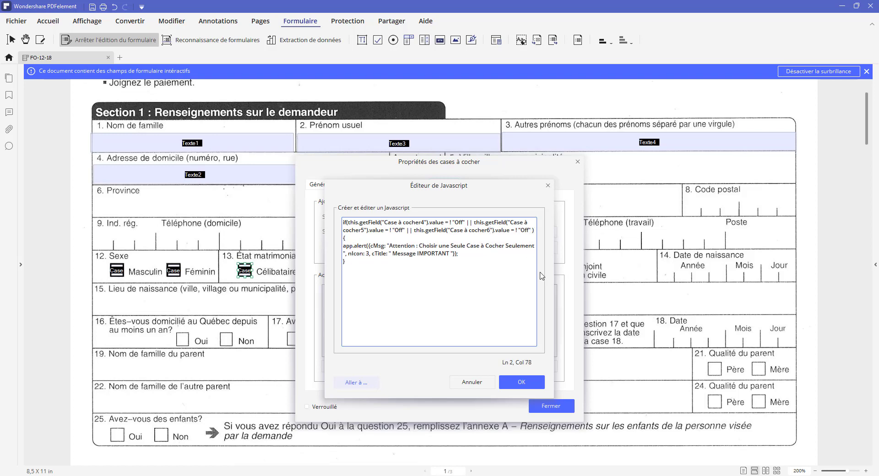
{"action": "type", "text": "||"}
{"action": "key", "text": "Delete"}
{"action": "key", "text": "ctrl+v"}
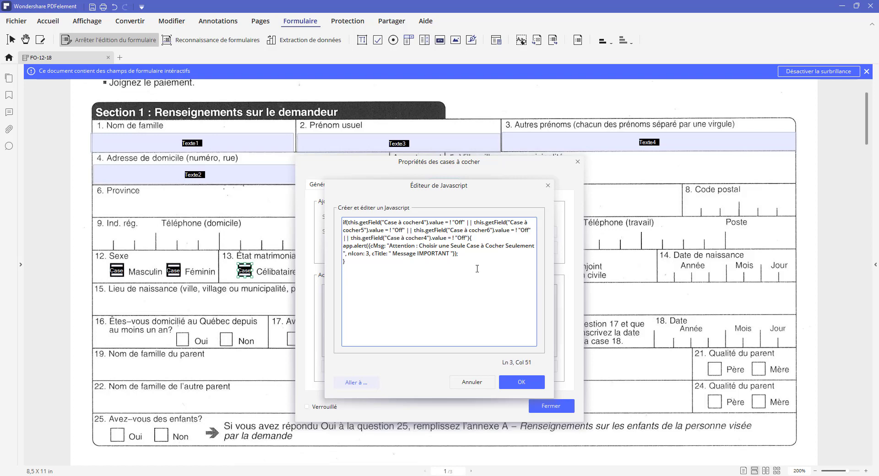
{"action": "left_click", "coordinate": [425, 239]}
{"action": "key", "text": "BackSpace"}
{"action": "type", "text": "7"}
Step: Append a last || getField test for "Case à cocher8", select the whole script and accept it
{"action": "left_click", "coordinate": [467, 239]}
{"action": "type", "text": "||"}
{"action": "key", "text": "ctrl+v"}
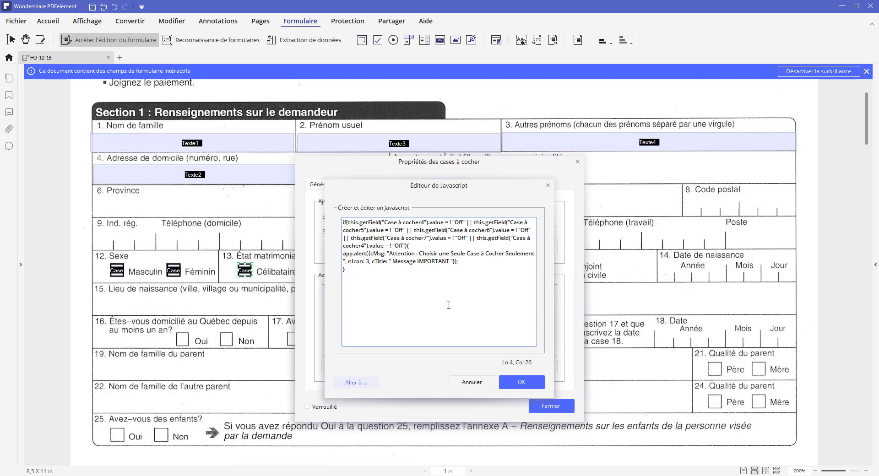
{"action": "left_click", "coordinate": [365, 245]}
{"action": "key", "text": "BackSpace"}
{"action": "type", "text": "8"}
{"action": "left_click_drag", "start_coordinate": [345, 269], "coordinate": [338, 222]}
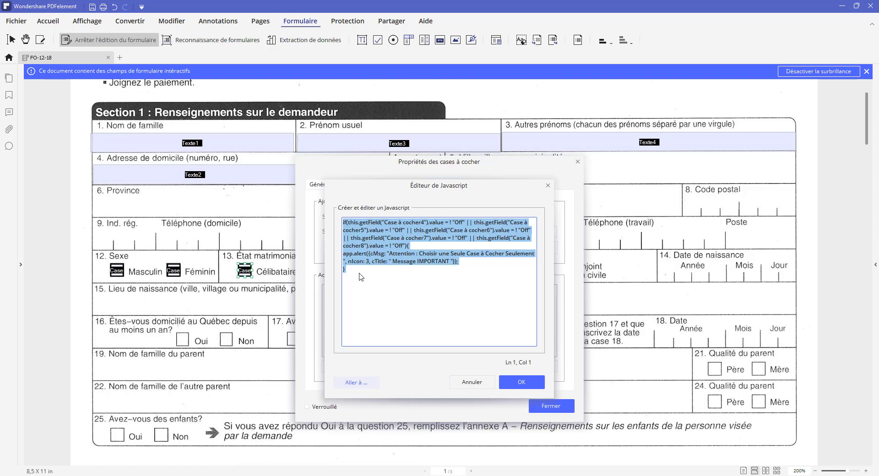
{"action": "left_click", "coordinate": [536, 383]}
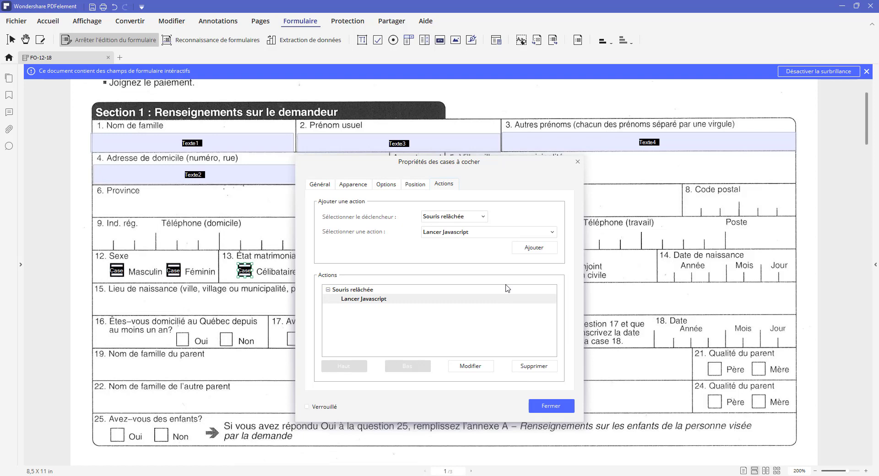
Step: Add a Réinitialiser le formulaire action to the Célibataire check box that resets only Case à cocher4 through Case à cocher8, and close its properties
{"action": "left_click", "coordinate": [553, 233]}
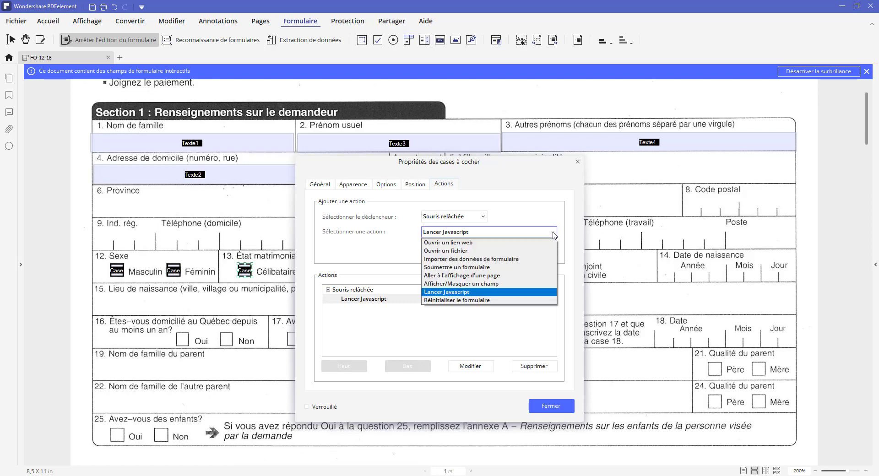
{"action": "left_click", "coordinate": [482, 301]}
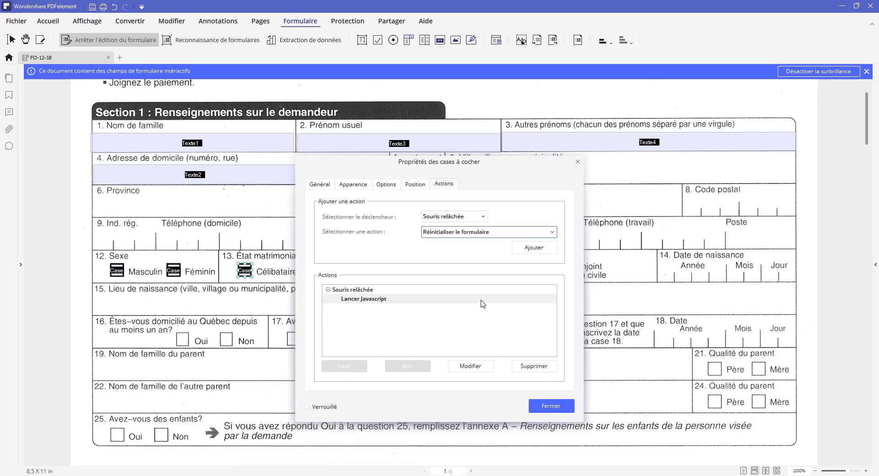
{"action": "left_click", "coordinate": [535, 249]}
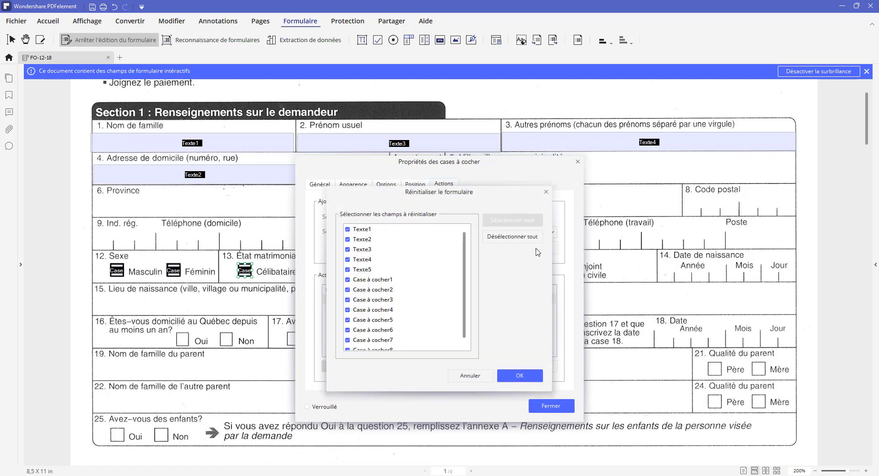
{"action": "left_click", "coordinate": [514, 238]}
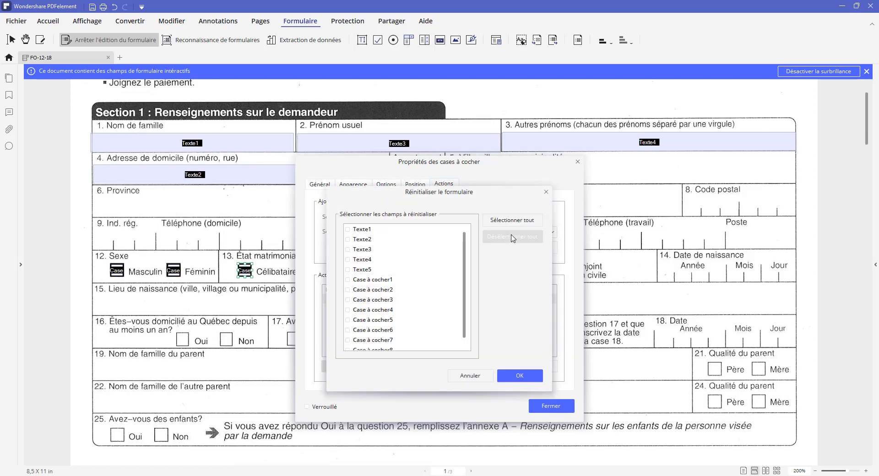
{"action": "left_click", "coordinate": [347, 310]}
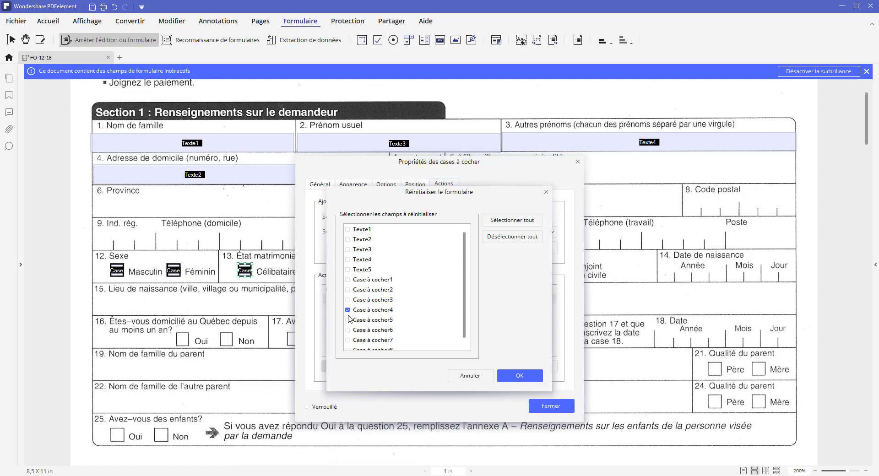
{"action": "left_click", "coordinate": [348, 320]}
{"action": "left_click", "coordinate": [347, 330]}
{"action": "left_click", "coordinate": [348, 340]}
{"action": "scroll", "coordinate": [466, 336], "scroll_direction": "down", "scroll_amount": 1}
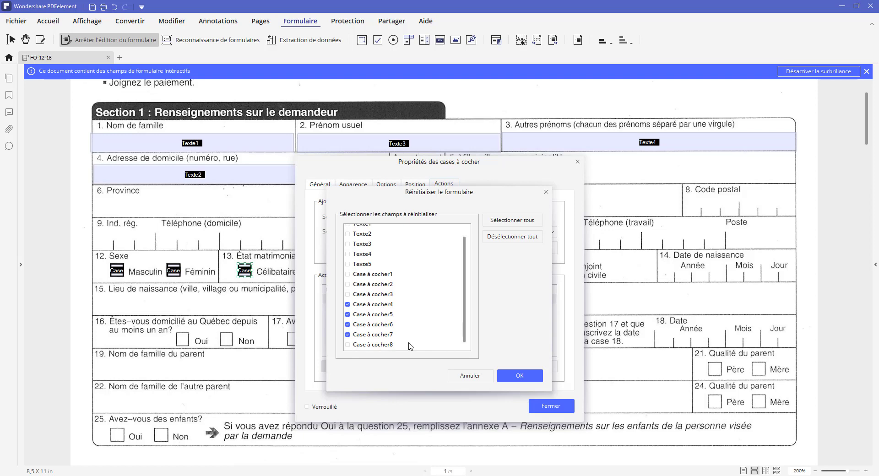
{"action": "left_click", "coordinate": [348, 345]}
{"action": "left_click", "coordinate": [523, 373]}
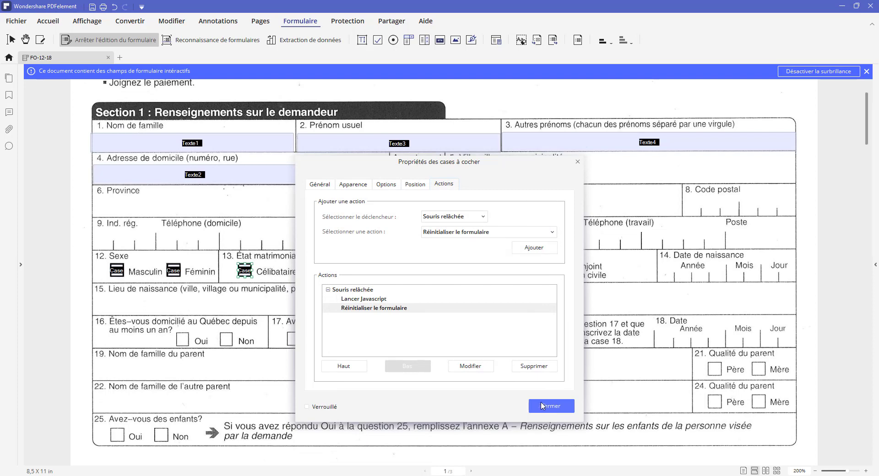
{"action": "left_click", "coordinate": [549, 406]}
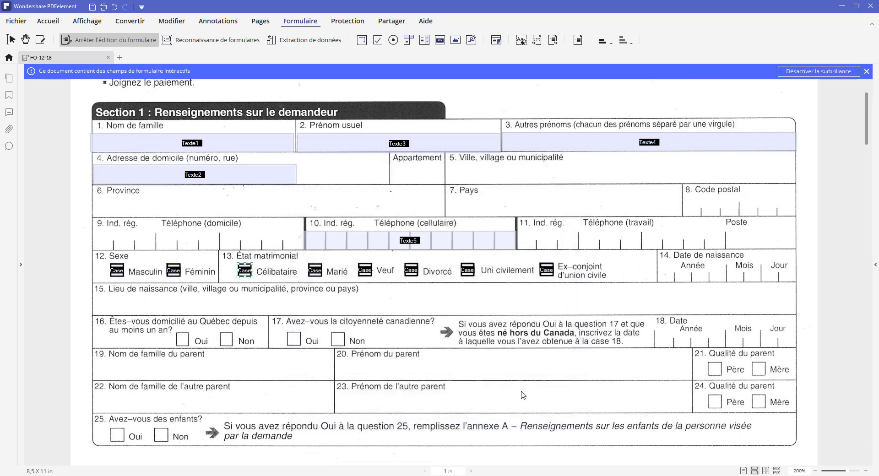
Step: Set the box style of the Marié check box under État matrimonial to Croiser
{"action": "left_click", "coordinate": [316, 270]}
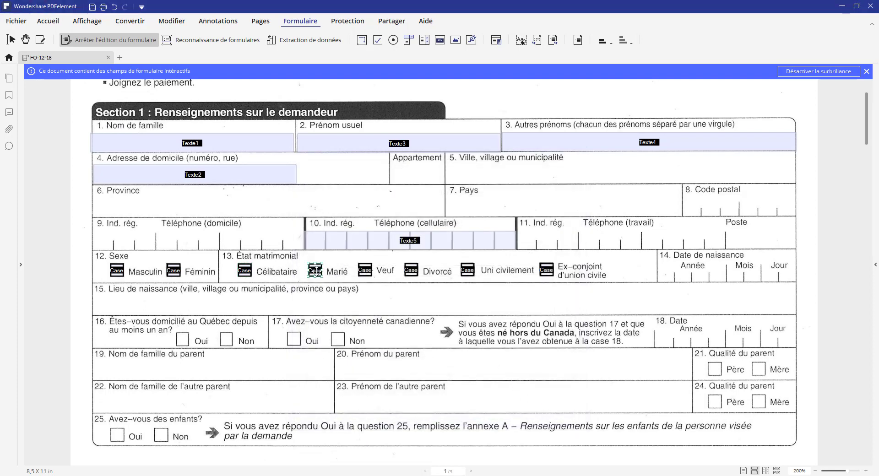
{"action": "double_click", "coordinate": [316, 270]}
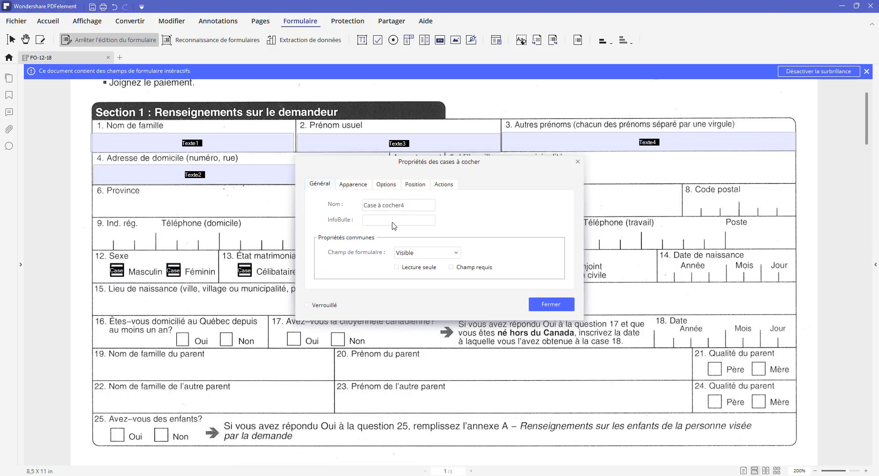
{"action": "left_click", "coordinate": [387, 185]}
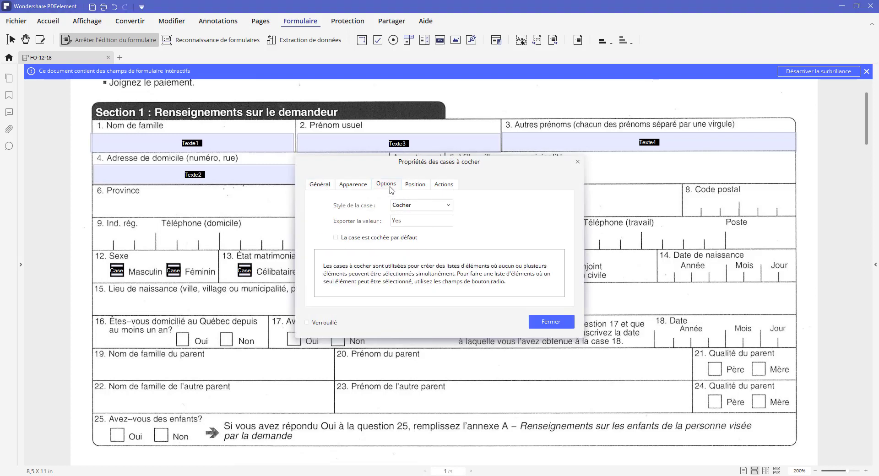
{"action": "left_click", "coordinate": [448, 207]}
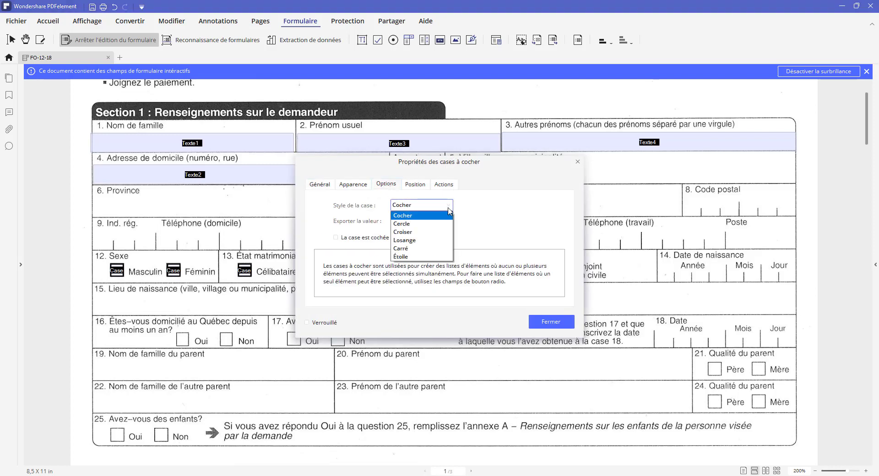
{"action": "left_click", "coordinate": [422, 232]}
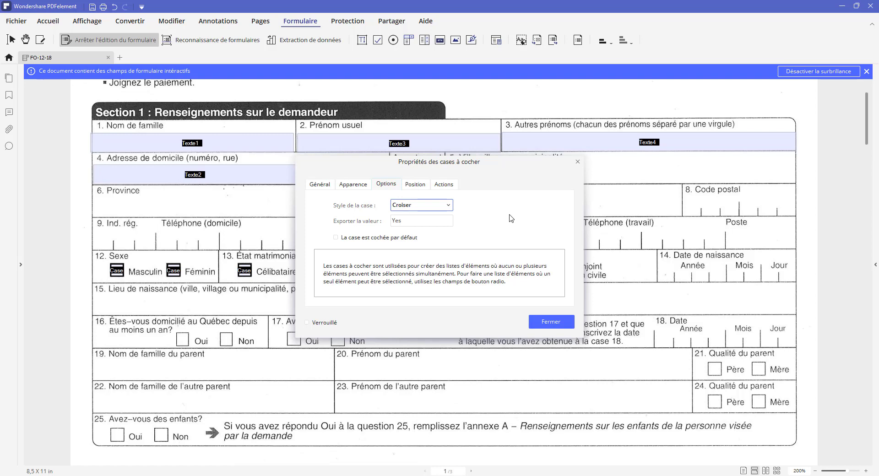
Step: Add a Lancer Javascript action to the Marié check box, triggered on Souris relâchée, and insert the if/app.alert script testing Case à cocher4 through Case à cocher8
{"action": "left_click", "coordinate": [448, 185]}
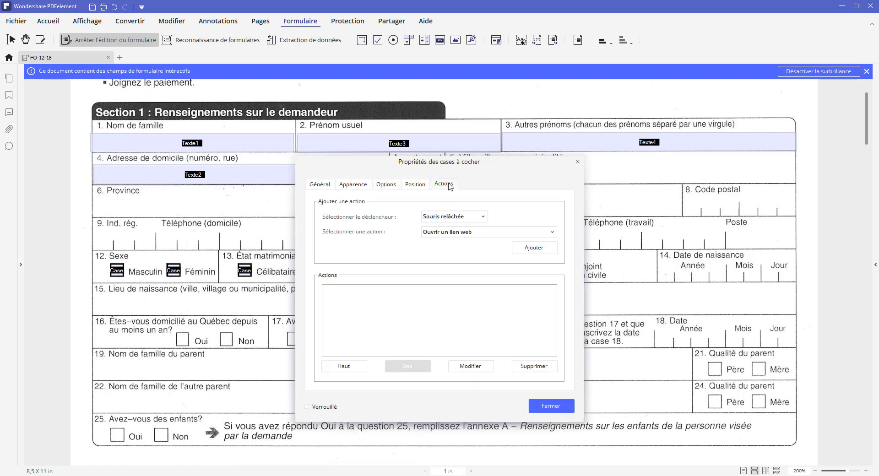
{"action": "left_click", "coordinate": [553, 232]}
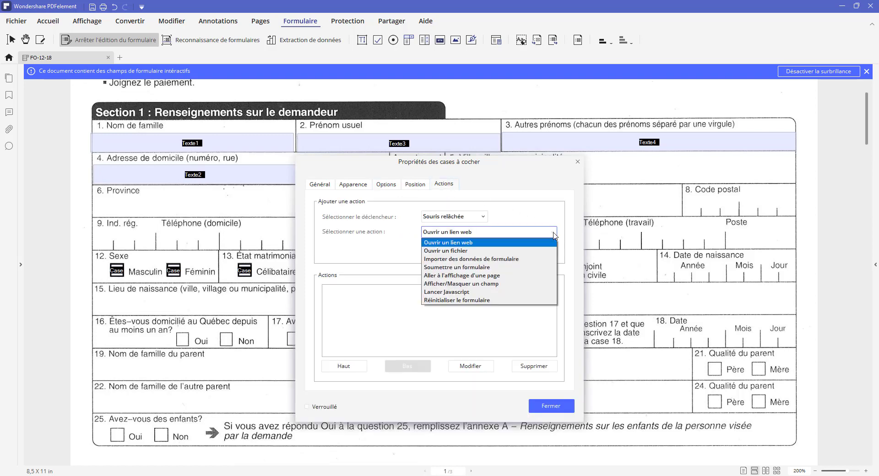
{"action": "left_click", "coordinate": [476, 291]}
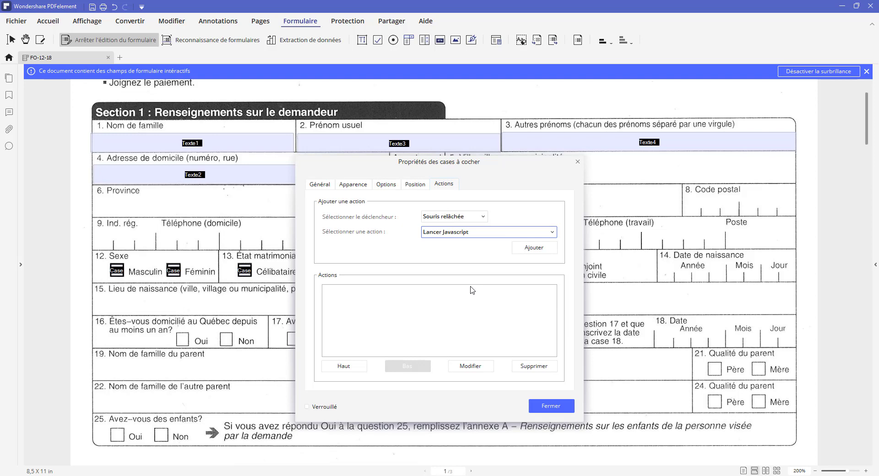
{"action": "left_click", "coordinate": [534, 248]}
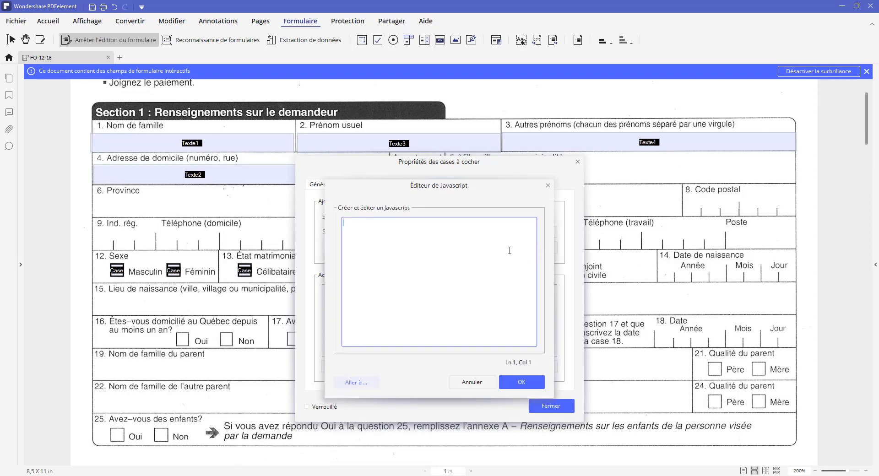
{"action": "type", "text": "if(this.getField(\"Case à cocher4\").value = ! \"Off\" || this.getField(\"Case à cocher5\").value = ! \"Off\" || this.getField(\"Case à cocher6\").value = ! \"Off\" || this.getField(\"Case à cocher7\").value = ! \"Off\" || this.getField(\"Case à cocher8\").value = ! \"Off\"){ app.alert({cMsg: \"Attention : Choisir une Seule Case à Cocher Seulement \", nIcon: 3, cTitle: \" Message IMPORTANT \"}); }"}
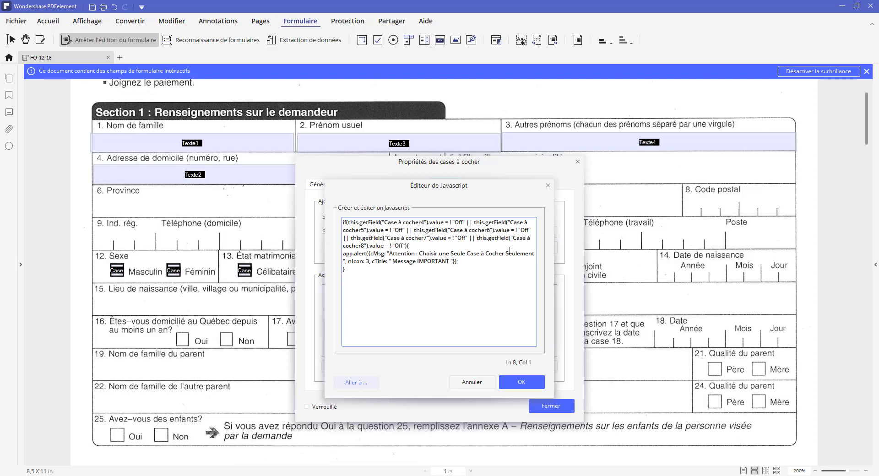
Step: Change the script's first getField test from "Case à cocher4" to "Case à cocher3", select the whole script and accept it
{"action": "left_click", "coordinate": [423, 224]}
{"action": "key", "text": "BackSpace"}
{"action": "type", "text": "3"}
{"action": "left_click_drag", "start_coordinate": [352, 273], "coordinate": [334, 222]}
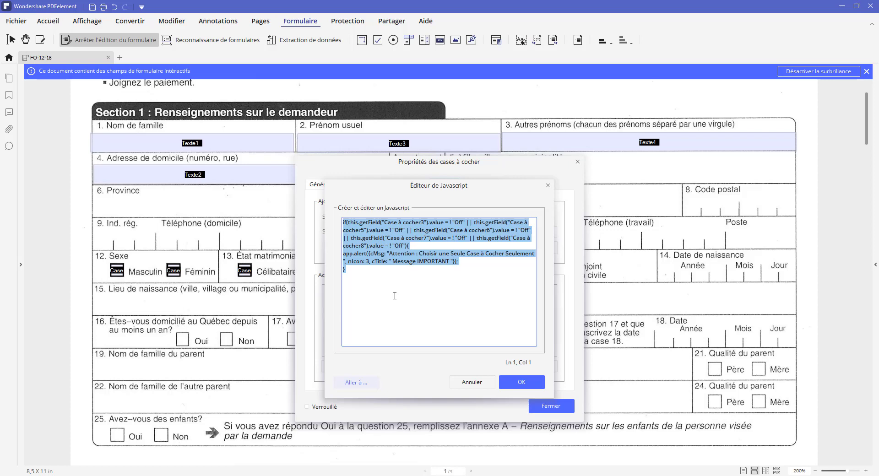
{"action": "left_click", "coordinate": [521, 386]}
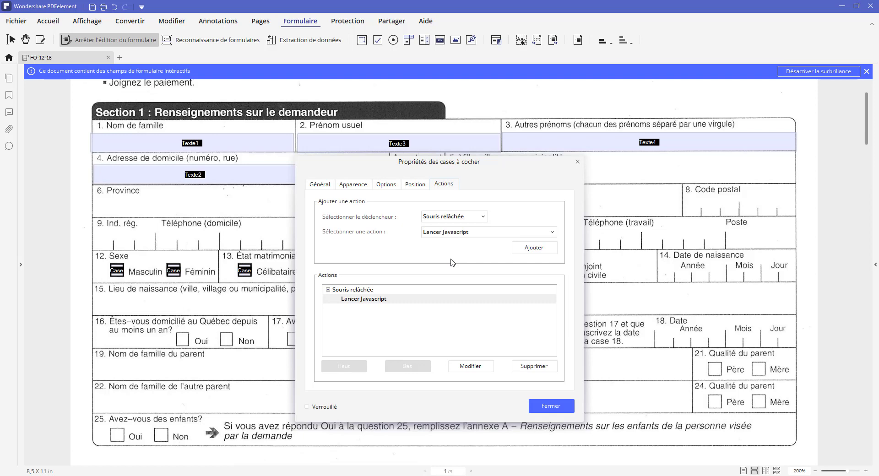
Step: Add a Réinitialiser le formulaire action to the Marié check box, starting with all fields deselected
{"action": "left_click", "coordinate": [552, 232]}
{"action": "left_click", "coordinate": [468, 300]}
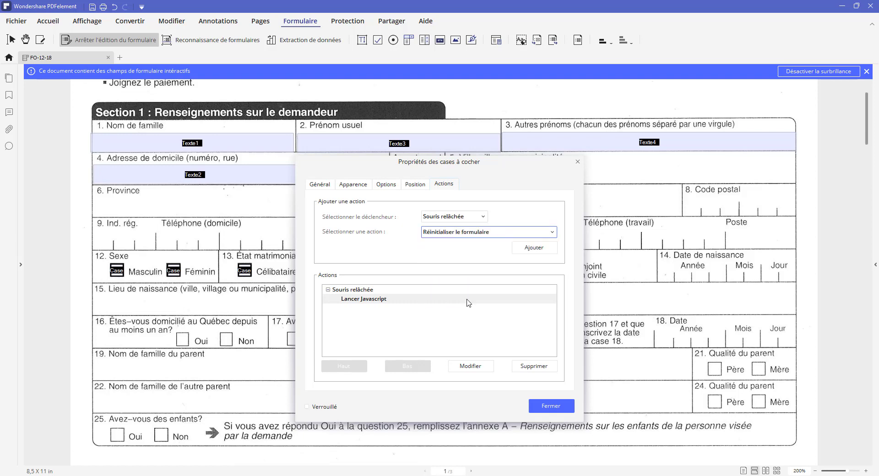
{"action": "left_click", "coordinate": [552, 233]}
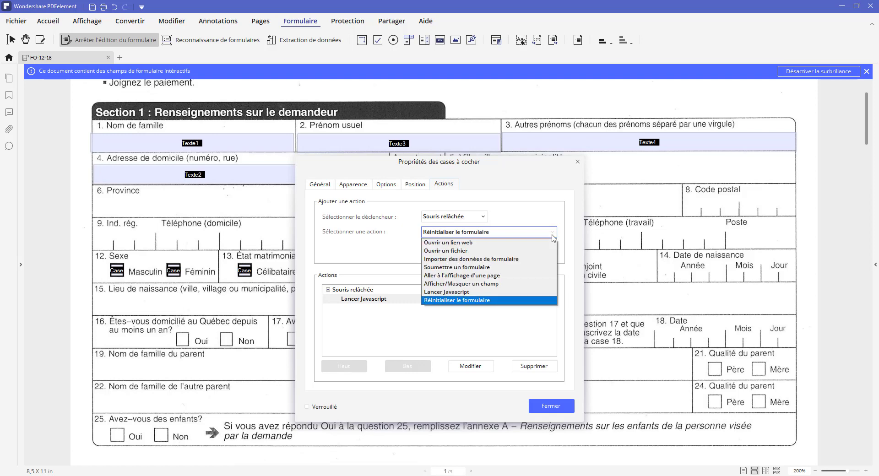
{"action": "left_click", "coordinate": [562, 209]}
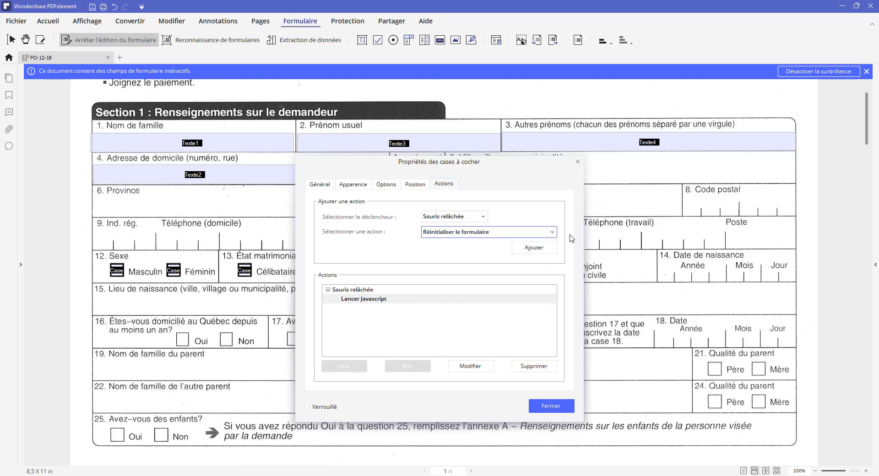
{"action": "left_click", "coordinate": [549, 251]}
{"action": "left_click", "coordinate": [515, 237]}
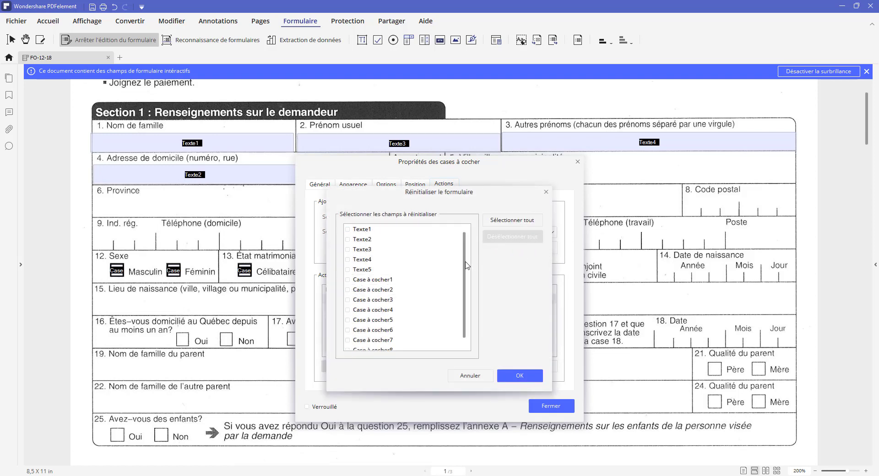
Step: Choose Case à cocher3, 5, 6, 7 and 8 as the fields to reset, accept, and close the Marié check box's properties after checking its options
{"action": "scroll", "coordinate": [467, 275], "scroll_direction": "down", "scroll_amount": 1}
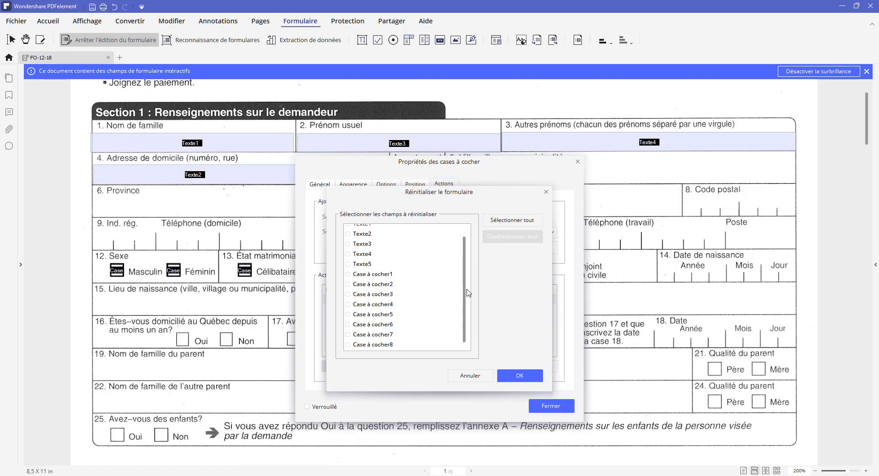
{"action": "left_click", "coordinate": [347, 295]}
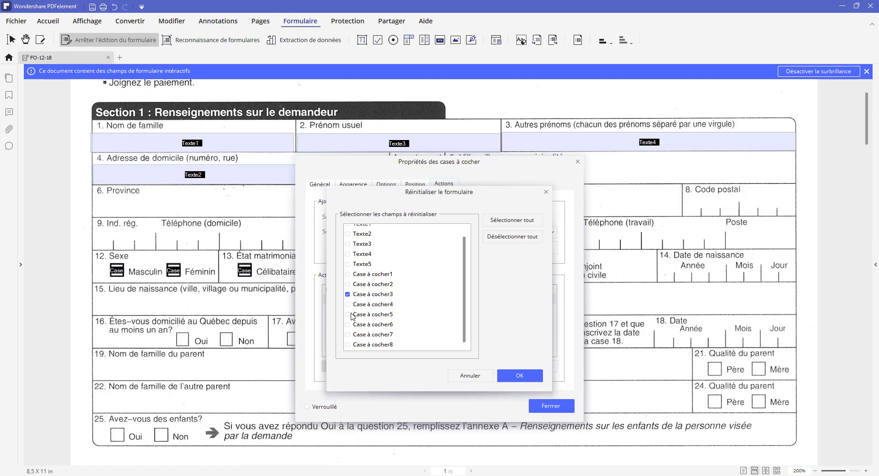
{"action": "left_click", "coordinate": [348, 314]}
{"action": "left_click", "coordinate": [347, 324]}
{"action": "left_click", "coordinate": [348, 335]}
{"action": "left_click", "coordinate": [347, 345]}
{"action": "left_click", "coordinate": [514, 375]}
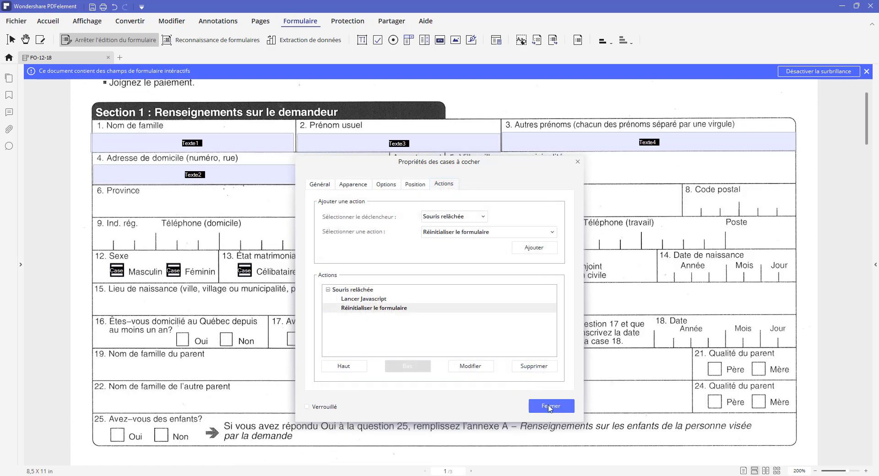
{"action": "left_click", "coordinate": [351, 185]}
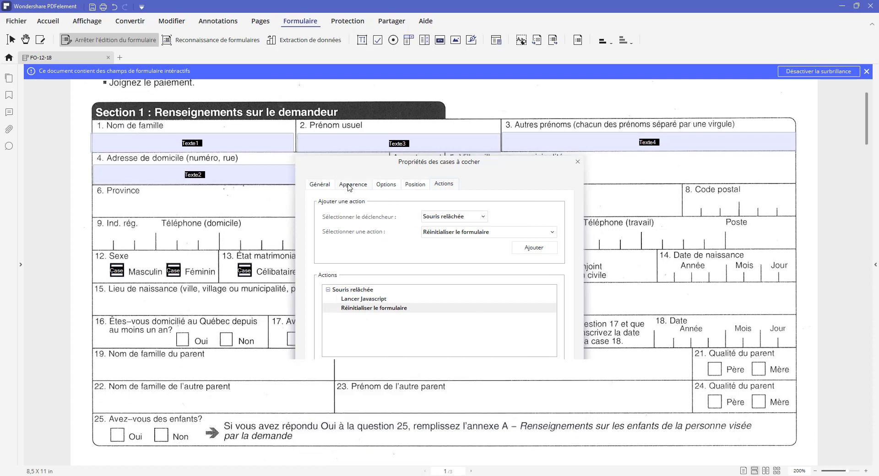
{"action": "left_click", "coordinate": [383, 184]}
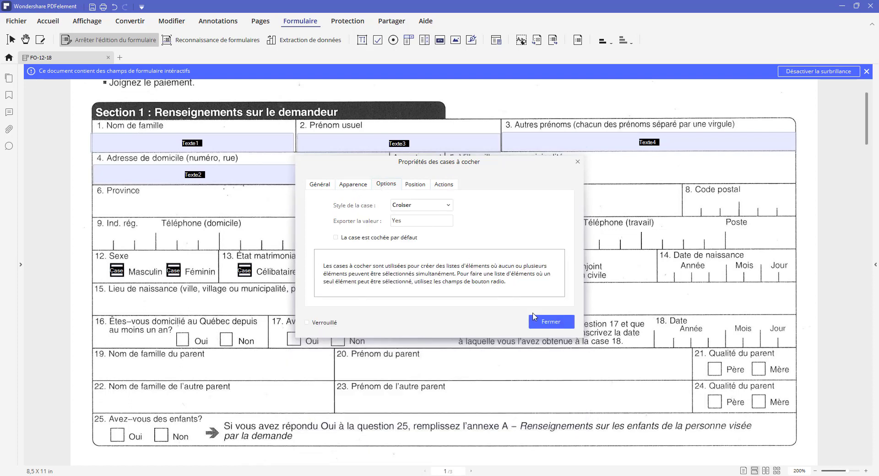
{"action": "left_click", "coordinate": [551, 321]}
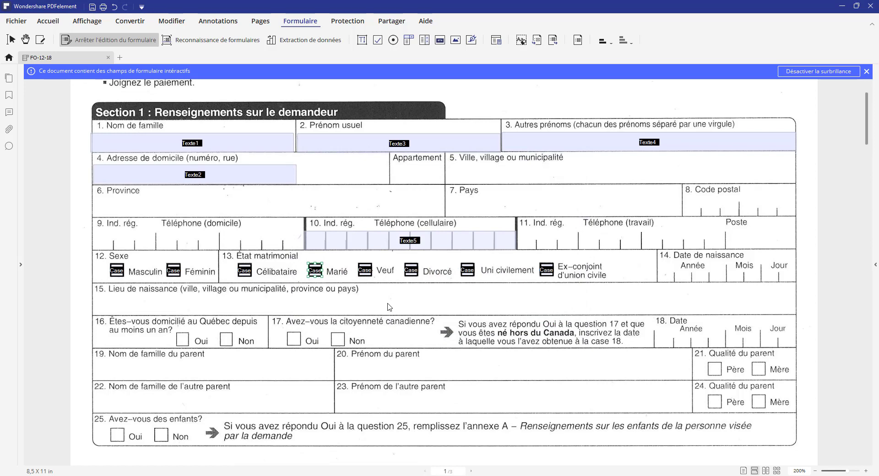
Step: Open the properties of the Veuf check box and set its check style to Croiser
{"action": "left_click", "coordinate": [365, 271]}
{"action": "double_click", "coordinate": [365, 269]}
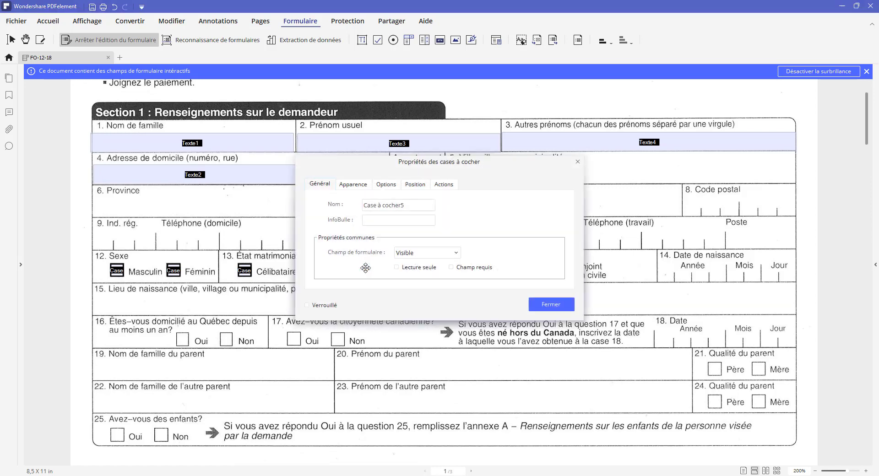
{"action": "left_click", "coordinate": [392, 184]}
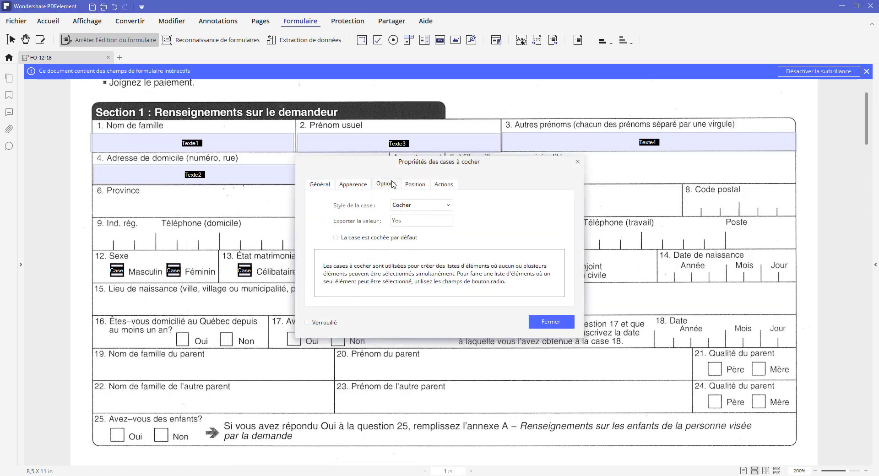
{"action": "left_click", "coordinate": [448, 207]}
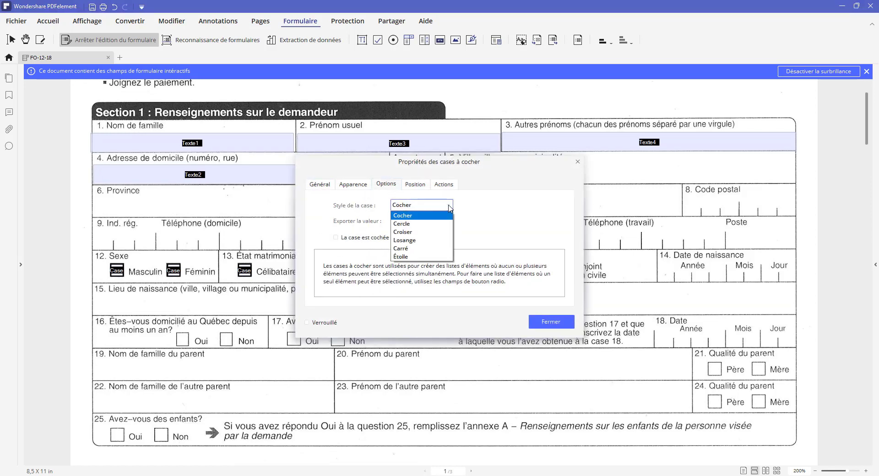
{"action": "left_click", "coordinate": [424, 228]}
Step: Add a Lancer Javascript action on Souris relâchée with the alert script testing Case à cocher3, 5, 6, 7 and 8
{"action": "left_click", "coordinate": [442, 185]}
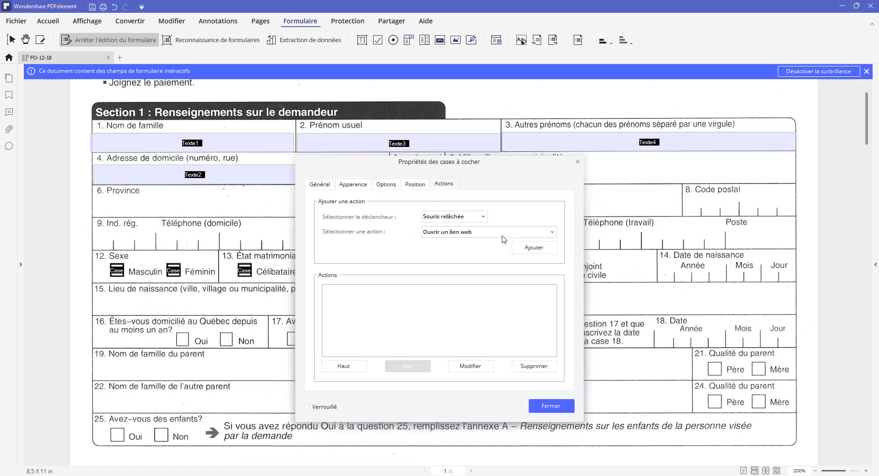
{"action": "left_click", "coordinate": [553, 232]}
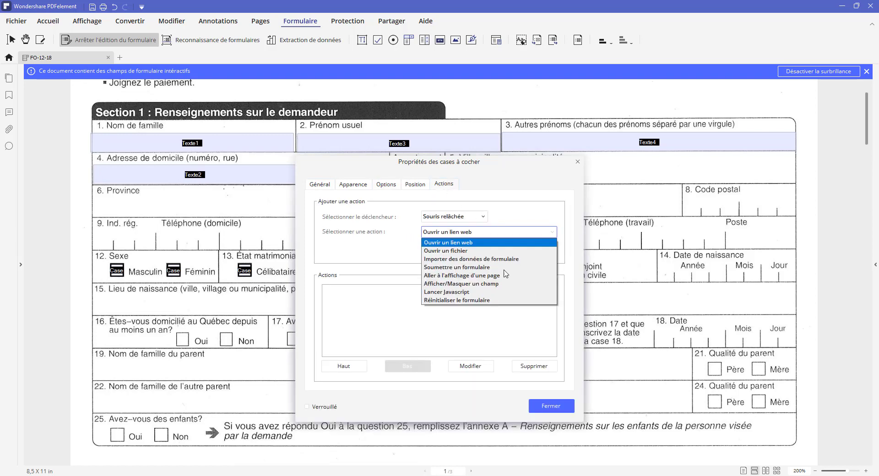
{"action": "left_click", "coordinate": [481, 292]}
{"action": "left_click", "coordinate": [535, 249]}
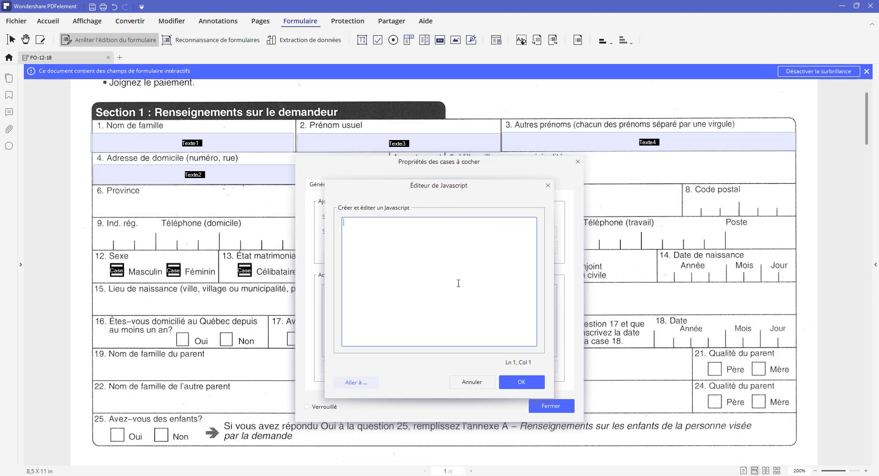
{"action": "type", "text": "if(this.getField(\"Case à cocher3\").value = ! \"Off\" || this.getField(\"Case à cocher5\").value = ! \"Off\" || this.getField(\"Case à cocher6\").value = ! \"Off\" || this.getField(\"Case à cocher7\").value = ! \"Off\" || this.getField(\"Case à cocher8\").value = ! \"Off\"){ app.alert({cMsg: \"Attention : Choisir une Seule Case à Cocher Seulement \", nIcon: 3, cTitle: \" Message IMPORTANT \"}); }"}
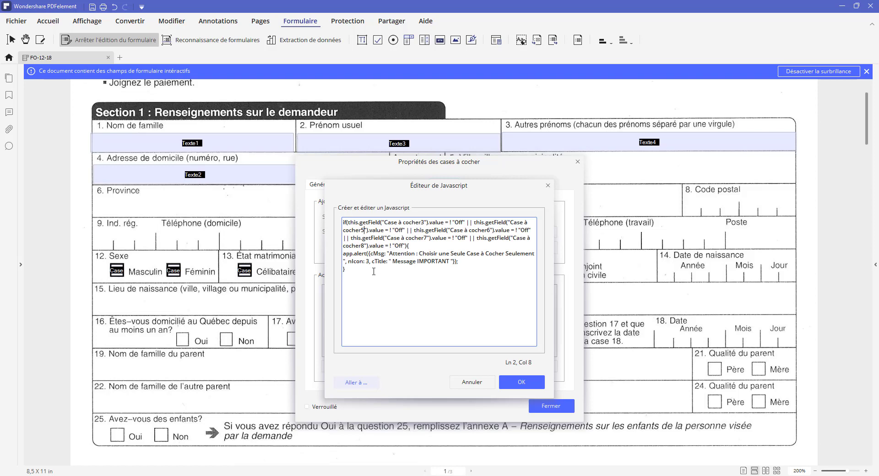
Step: Change the script's Case à cocher5 reference to Case à cocher4, select the whole script for reuse and validate it
{"action": "key", "text": "BackSpace"}
{"action": "type", "text": "4"}
{"action": "left_click_drag", "start_coordinate": [343, 269], "coordinate": [338, 215]}
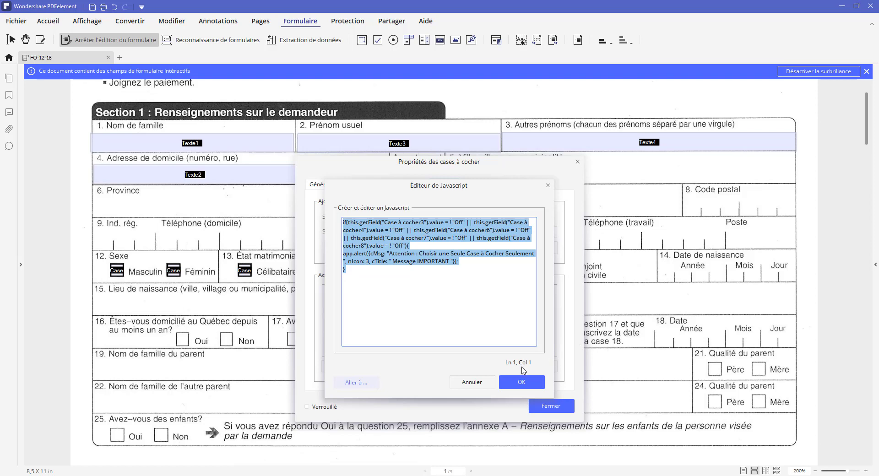
{"action": "left_click", "coordinate": [522, 382]}
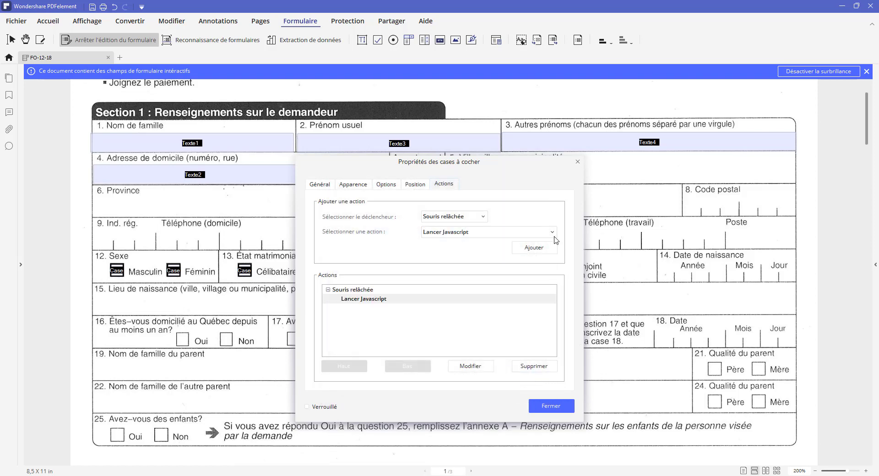
Step: Add a Réinitialiser le formulaire action to Veuf that resets only Case à cocher3, 4, 6, 7 and 8, and close the properties
{"action": "left_click", "coordinate": [552, 235]}
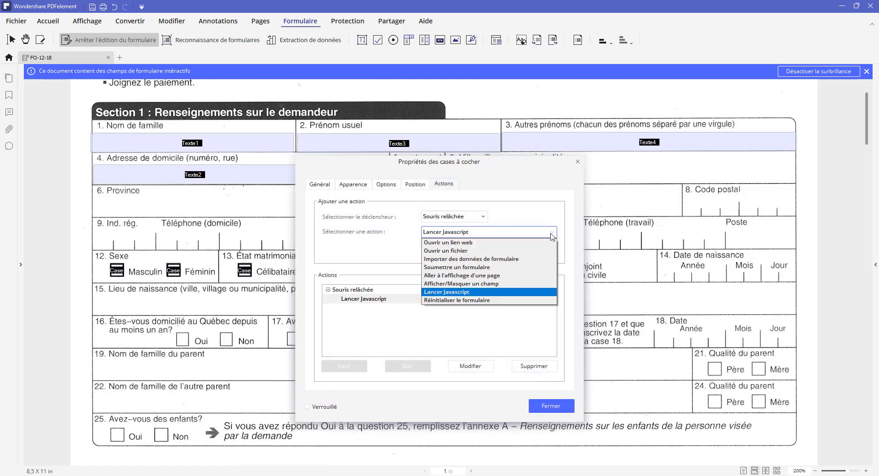
{"action": "left_click", "coordinate": [485, 300]}
{"action": "left_click", "coordinate": [536, 250]}
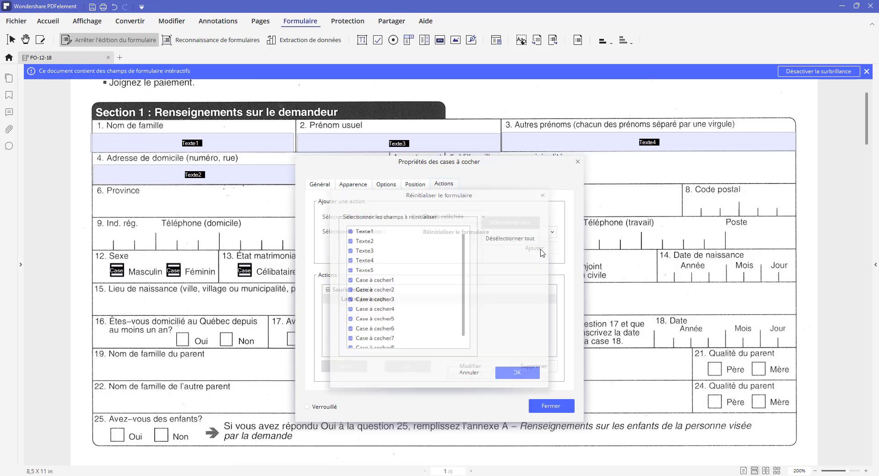
{"action": "left_click", "coordinate": [512, 236]}
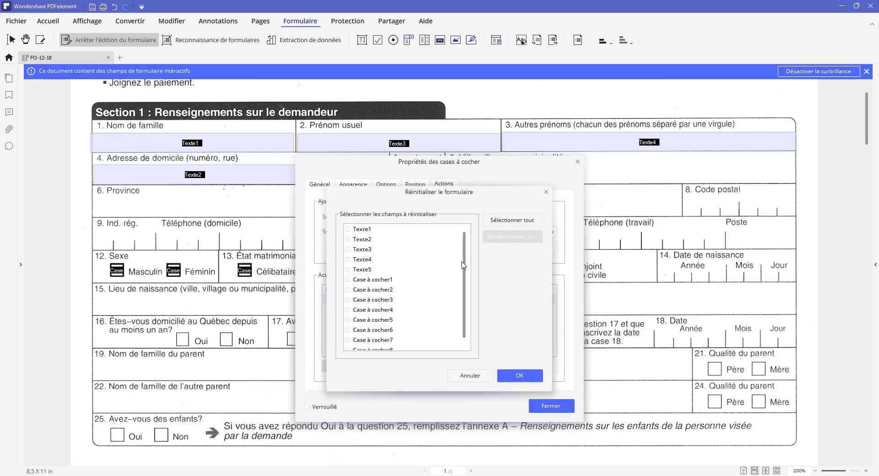
{"action": "scroll", "coordinate": [466, 265], "scroll_direction": "down", "scroll_amount": 1}
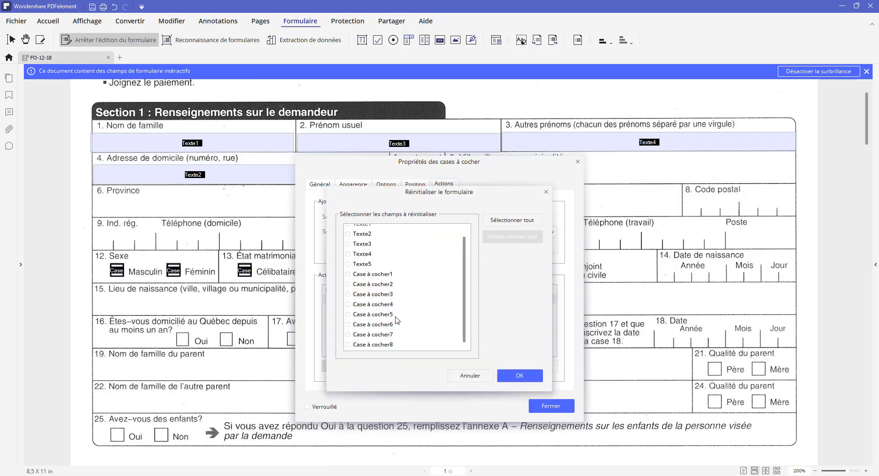
{"action": "left_click", "coordinate": [347, 294]}
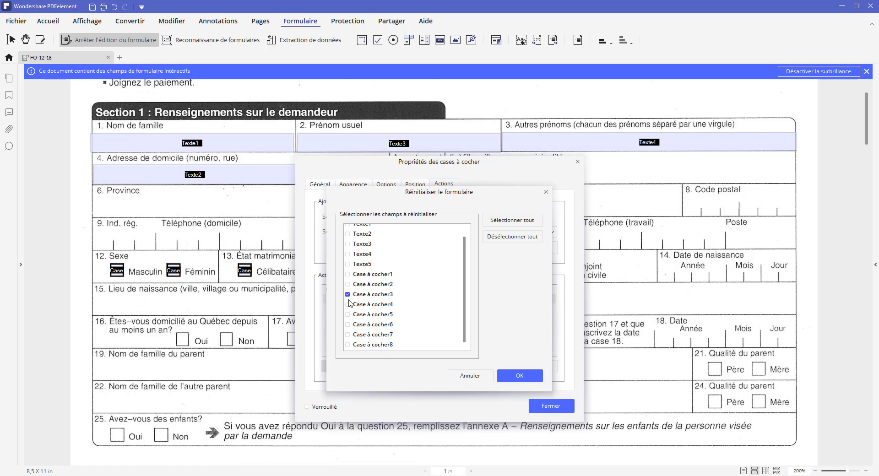
{"action": "left_click", "coordinate": [348, 325]}
{"action": "left_click", "coordinate": [348, 334]}
{"action": "left_click", "coordinate": [348, 344]}
{"action": "left_click", "coordinate": [530, 377]}
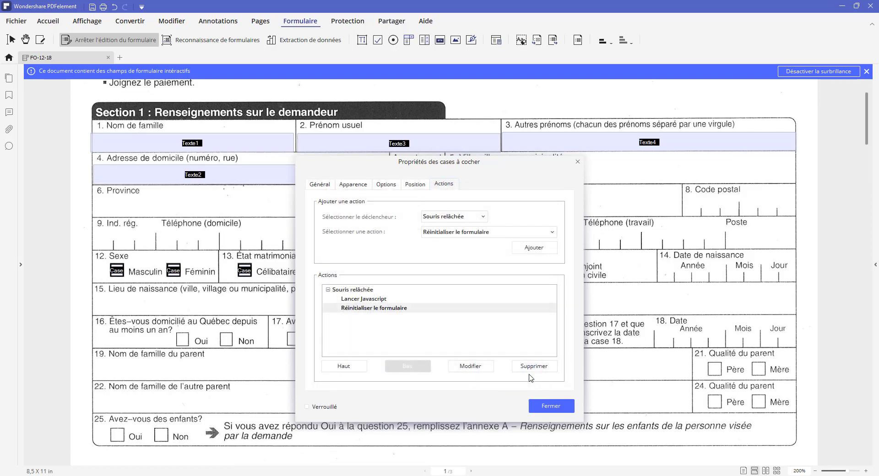
{"action": "left_click", "coordinate": [555, 405]}
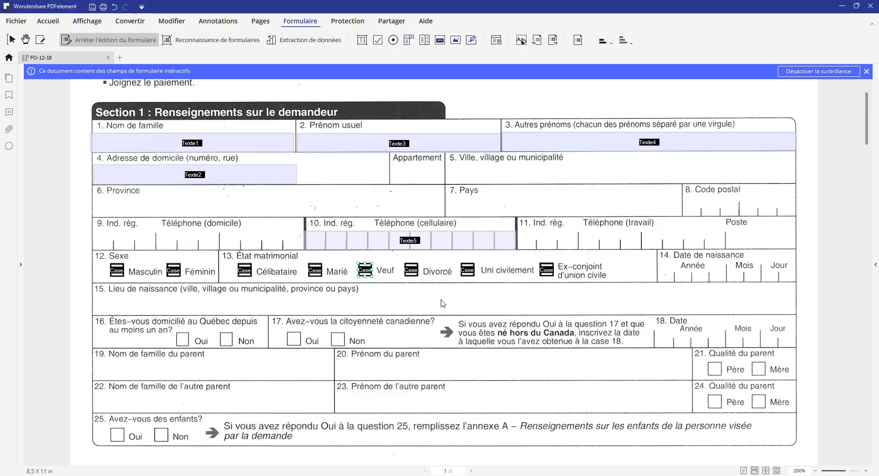
Step: Open the properties of the Divorcé check box and set its check style to Croiser
{"action": "left_click", "coordinate": [411, 270]}
{"action": "double_click", "coordinate": [411, 270]}
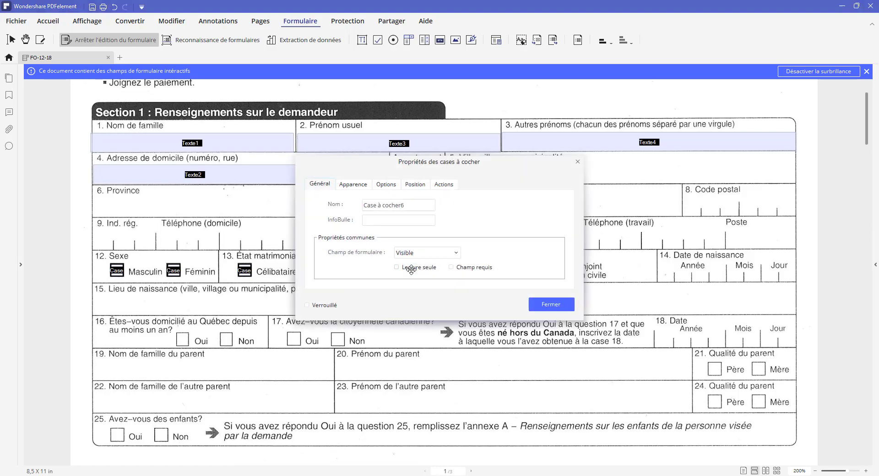
{"action": "left_click", "coordinate": [386, 185]}
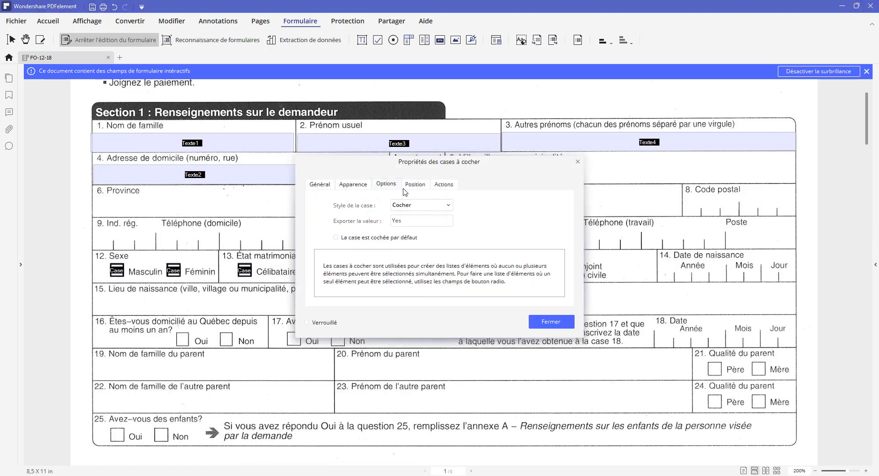
{"action": "left_click", "coordinate": [449, 207]}
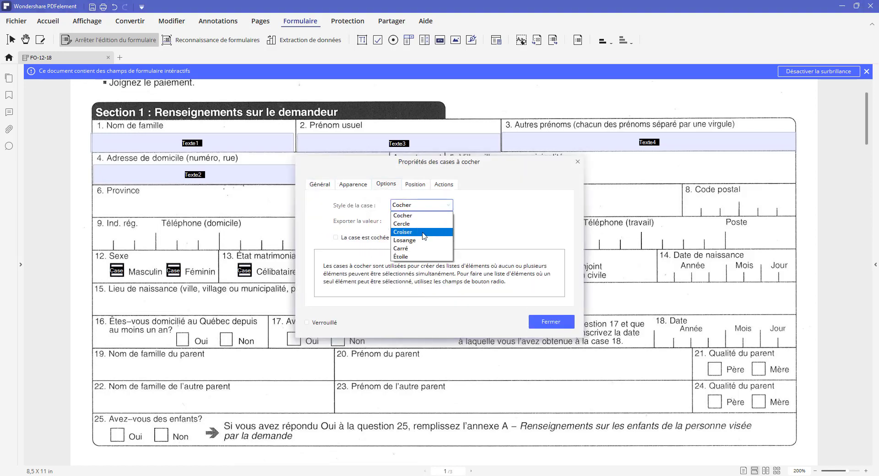
Step: Add a Lancer Javascript action on Souris relâchée to Divorcé, pasting the alert script that tests Case à cocher3, 4, 6, 7 and 8
{"action": "left_click", "coordinate": [444, 187]}
{"action": "left_click", "coordinate": [445, 186]}
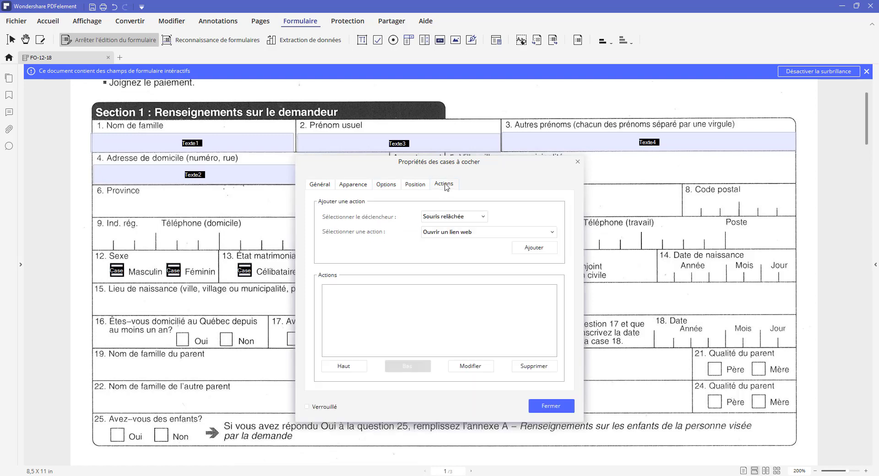
{"action": "left_click", "coordinate": [551, 235]}
{"action": "left_click", "coordinate": [535, 293]}
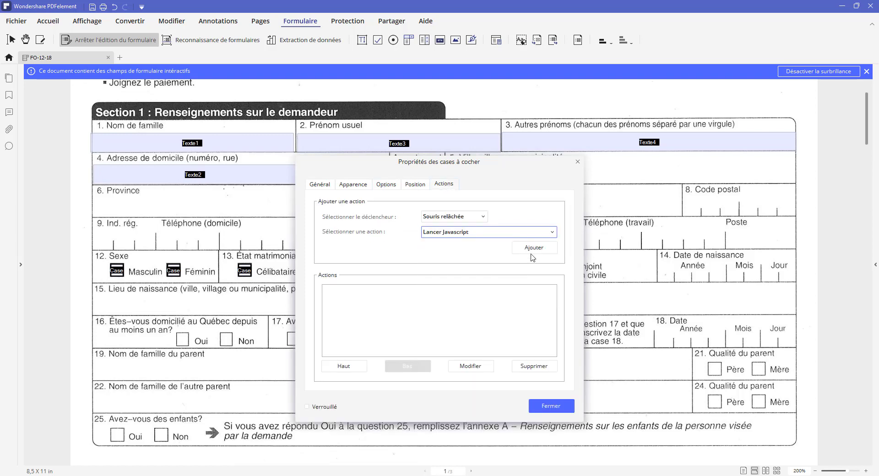
{"action": "left_click", "coordinate": [535, 249]}
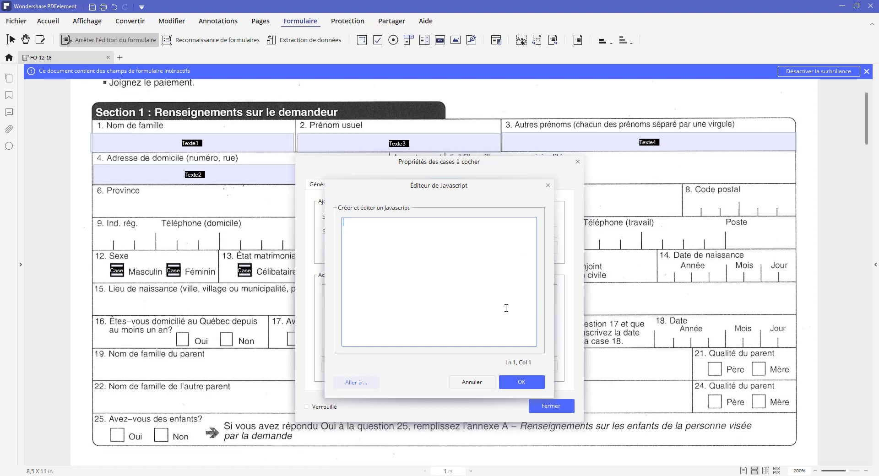
{"action": "type", "text": "if(this.getField(\"Case à cocher3\").value = ! \"Off\" || this.getField(\"Case à cocher4\").value = ! \"Off\" || this.getField(\"Case à cocher6\").value = ! \"Off\" || this.getField(\"Case à cocher7\").value = ! \"Off\" || this.getField(\"Case à cocher8\").value = ! \"Off\"){ app.alert({cMsg: \"Attention : Choisir une Seule Case à Cocher Seulement \", nIcon: 3, cTitle: \" Message IMPORTANT \"}); }"}
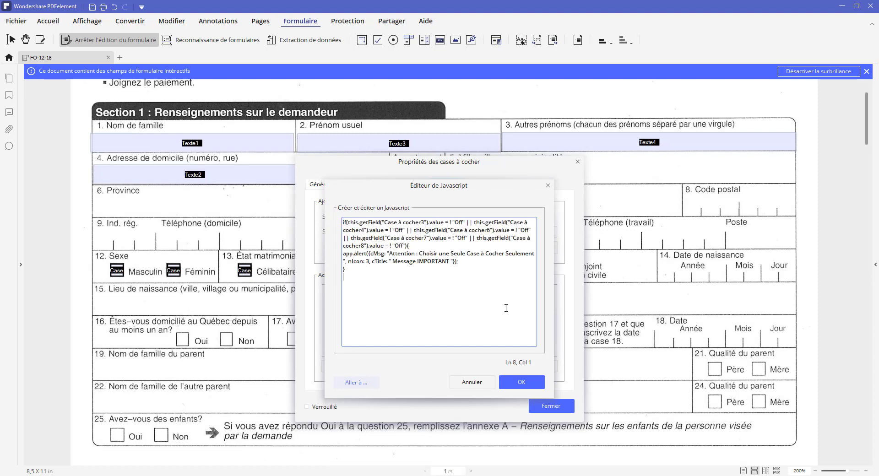
Step: Change the script's Case à cocher6 reference to Case à cocher5, copy the whole script and validate it
{"action": "left_click", "coordinate": [488, 230]}
{"action": "key", "text": "BackSpace"}
{"action": "type", "text": "5"}
{"action": "left_click", "coordinate": [389, 327]}
{"action": "key", "text": "shift+Up"}
{"action": "key", "text": "shift+Up"}
{"action": "key", "text": "shift+Up"}
{"action": "key", "text": "shift+Up"}
{"action": "key", "text": "shift+Up"}
{"action": "key", "text": "shift+Up"}
{"action": "key", "text": "shift+Home"}
{"action": "key", "text": "ctrl+c"}
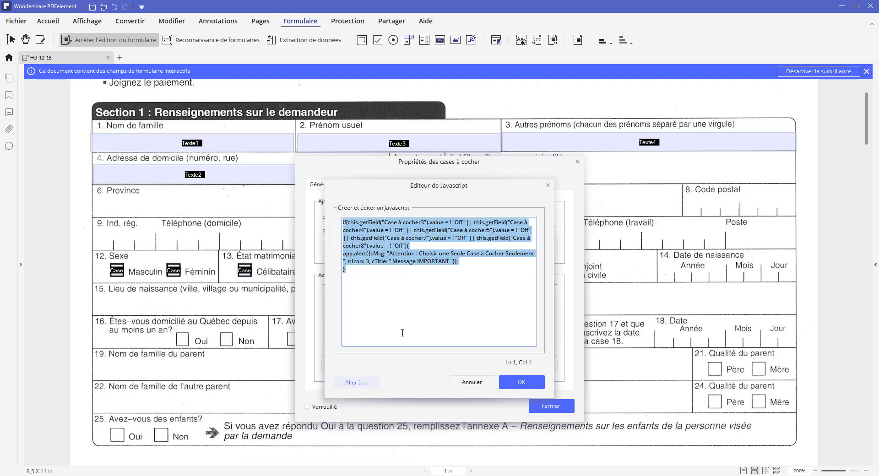
{"action": "left_click", "coordinate": [514, 386]}
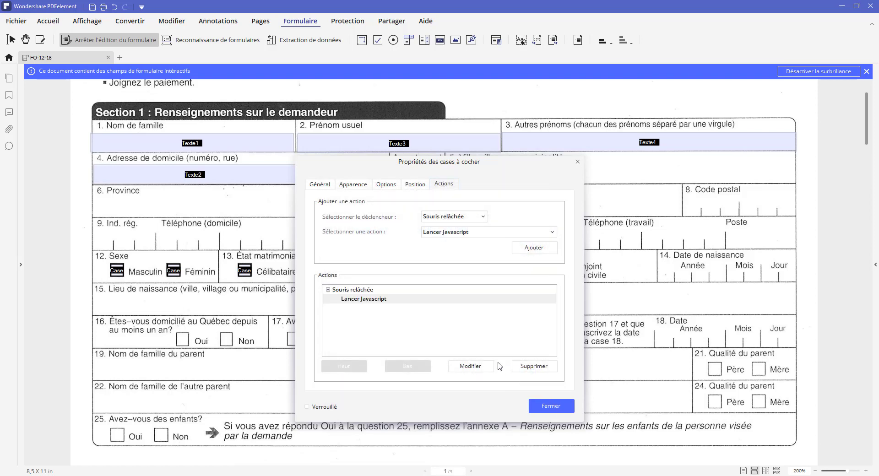
Step: Add a Réinitialiser le formulaire action to Divorcé that resets only Case à cocher3, 4, 5, 7 and 8, and close the properties
{"action": "left_click", "coordinate": [552, 232]}
{"action": "left_click", "coordinate": [476, 301]}
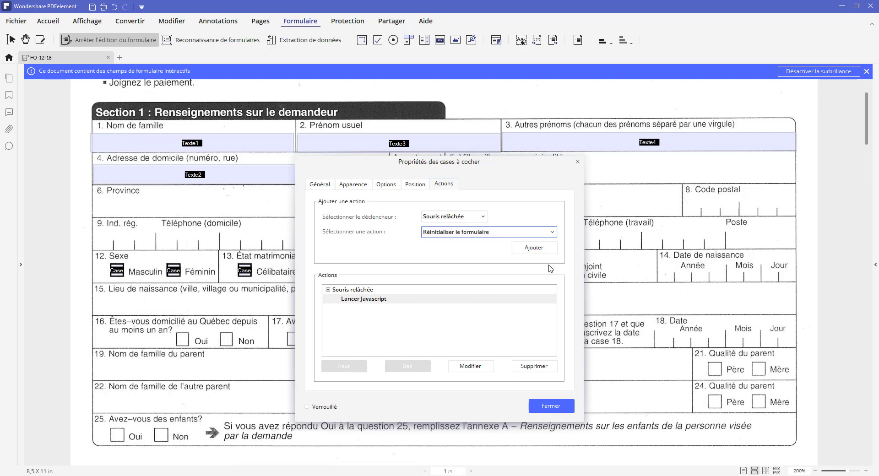
{"action": "left_click", "coordinate": [535, 248]}
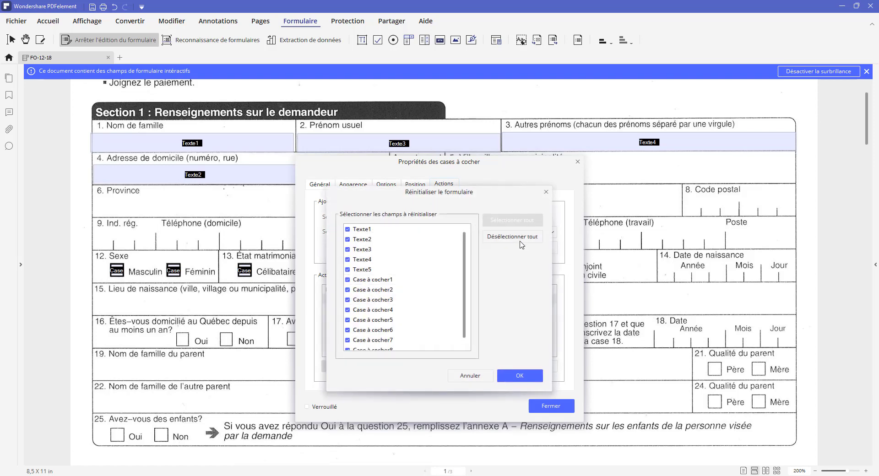
{"action": "left_click", "coordinate": [520, 238]}
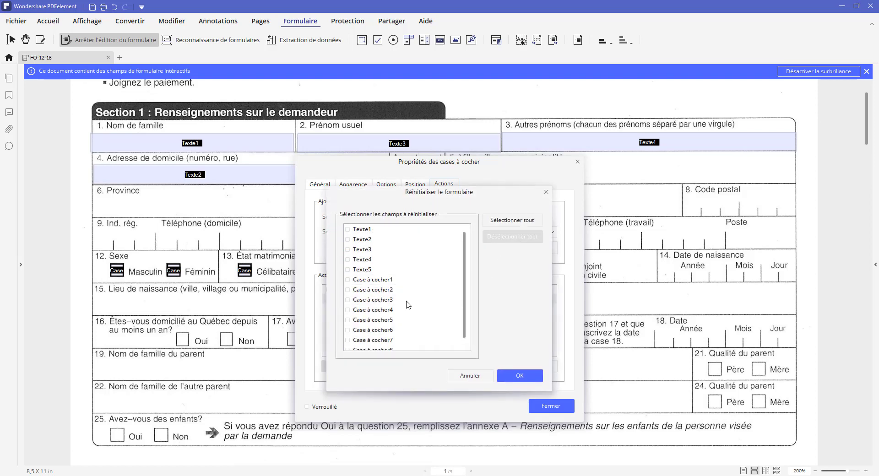
{"action": "left_click", "coordinate": [348, 300]}
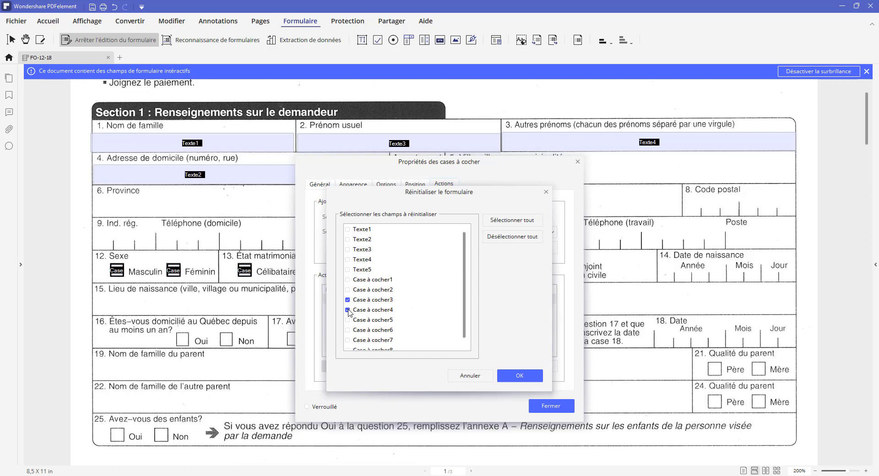
{"action": "left_click", "coordinate": [348, 340]}
{"action": "scroll", "coordinate": [350, 344], "scroll_direction": "down", "scroll_amount": 1}
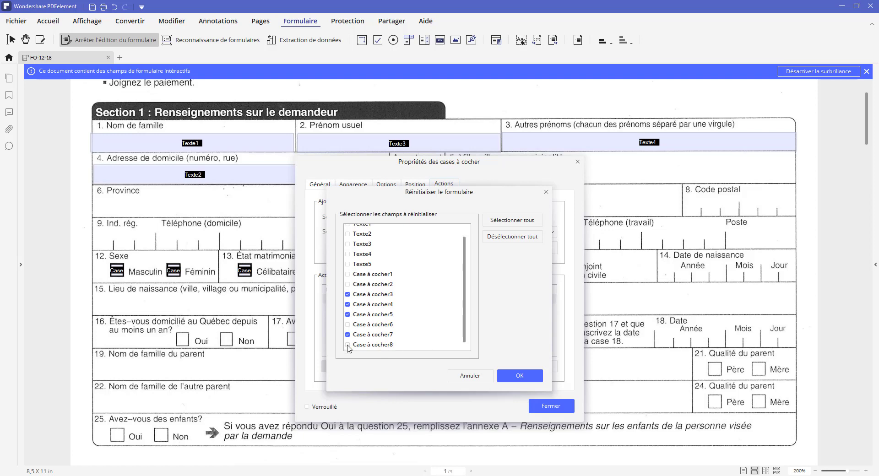
{"action": "left_click", "coordinate": [347, 345]}
{"action": "left_click", "coordinate": [517, 376]}
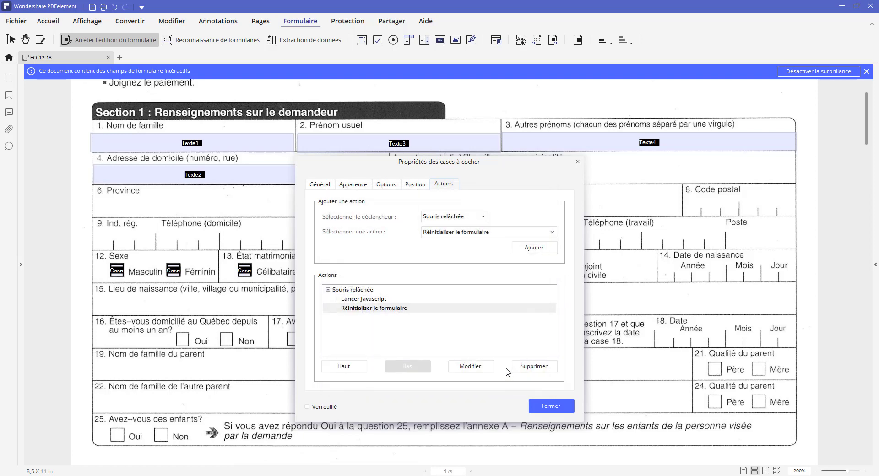
{"action": "left_click", "coordinate": [551, 407]}
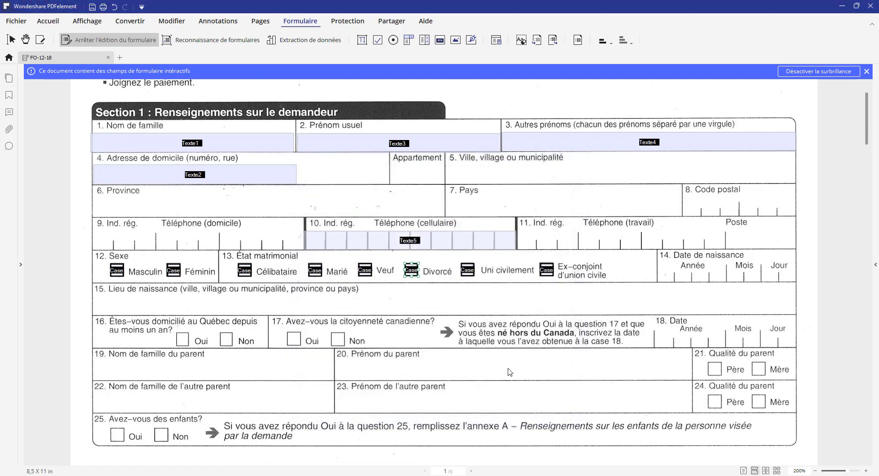
Step: Open the properties of the Uni civilement check box and set its check style to Croiser
{"action": "double_click", "coordinate": [467, 269]}
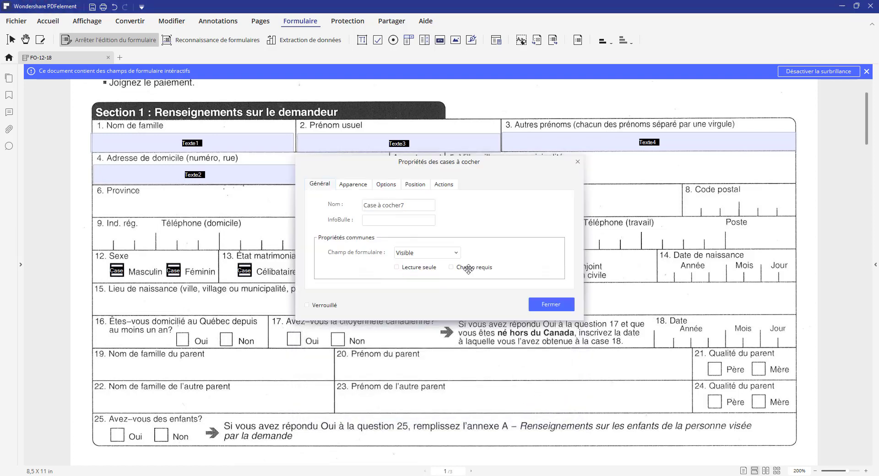
{"action": "left_click", "coordinate": [395, 185]}
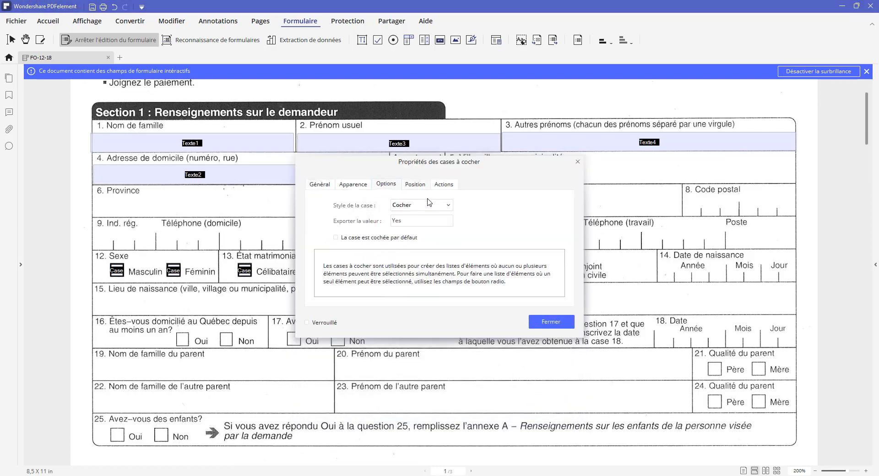
{"action": "left_click", "coordinate": [446, 206]}
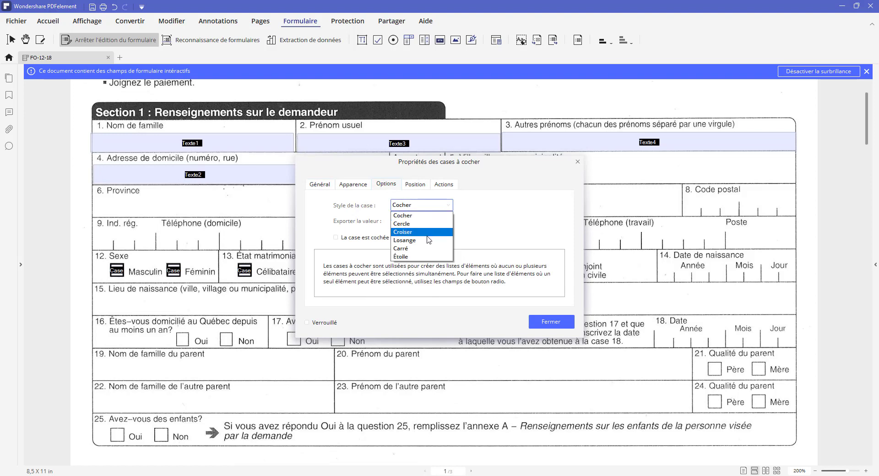
{"action": "left_click", "coordinate": [428, 235]}
Step: Add a Lancer Javascript action on Souris relâchée to Uni civilement, pasting the alert script that tests Case à cocher3, 4, 5, 7 and 8
{"action": "left_click", "coordinate": [444, 184]}
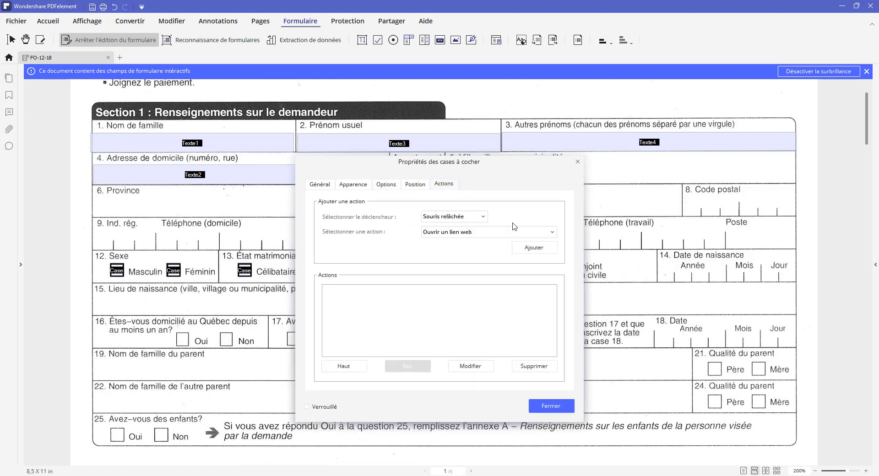
{"action": "left_click", "coordinate": [551, 235]}
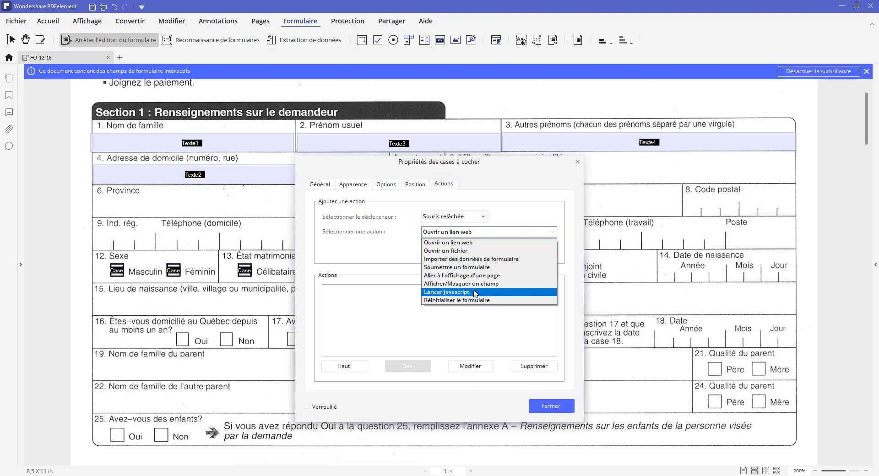
{"action": "left_click", "coordinate": [473, 292]}
{"action": "left_click", "coordinate": [539, 251]}
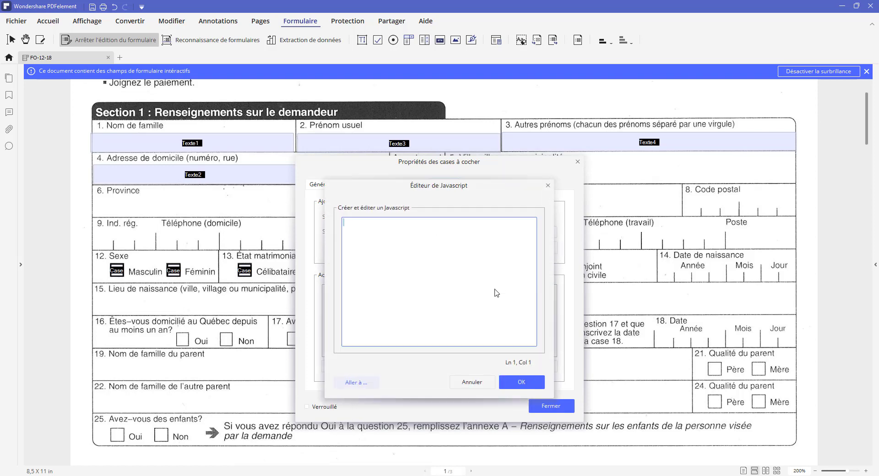
{"action": "key", "text": "ctrl+v"}
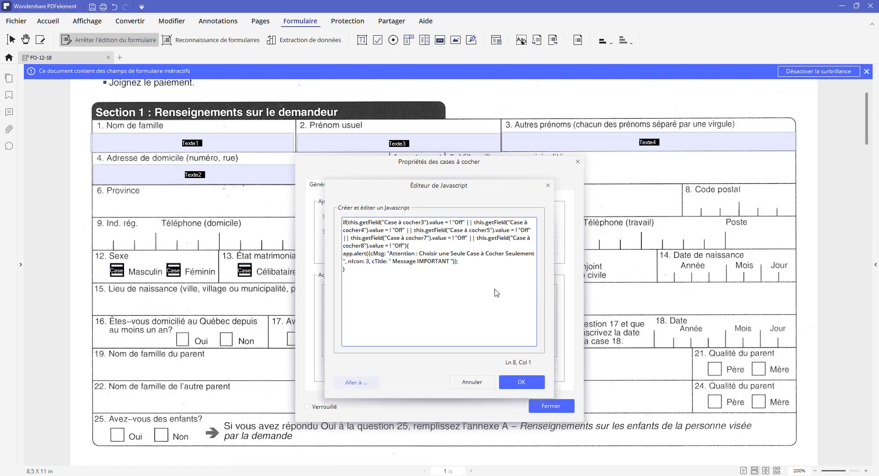
Step: Change the script's Case à cocher7 reference to Case à cocher6, copy the whole script and validate it
{"action": "left_click", "coordinate": [426, 237]}
{"action": "key", "text": "BackSpace"}
{"action": "type", "text": "6"}
{"action": "key", "text": "ctrl+a"}
{"action": "key", "text": "ctrl+c"}
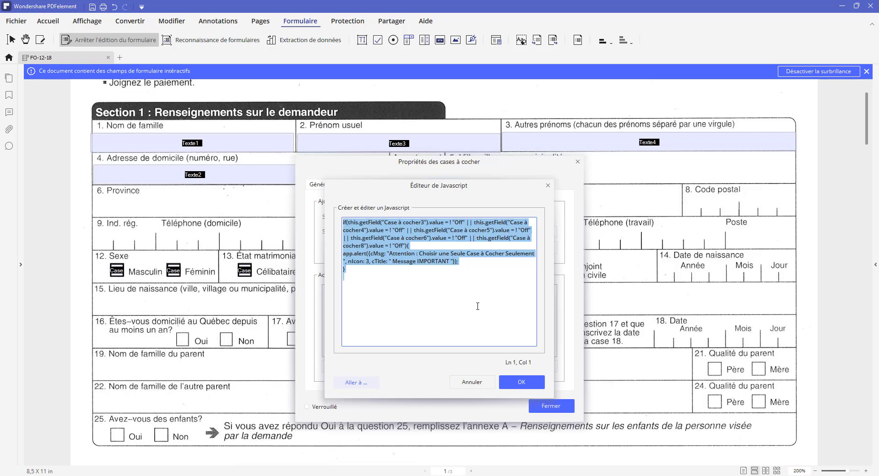
{"action": "left_click", "coordinate": [525, 381]}
Step: Add a Réinitialiser le formulaire action to Uni civilement that resets only Case à cocher3, 4, 5, 6 and 8, and close the properties
{"action": "left_click", "coordinate": [552, 231]}
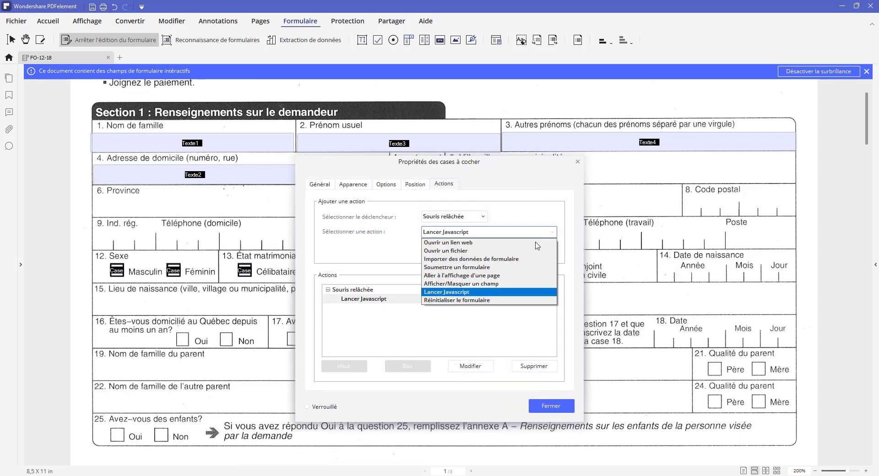
{"action": "left_click", "coordinate": [523, 295]}
{"action": "left_click", "coordinate": [534, 247]}
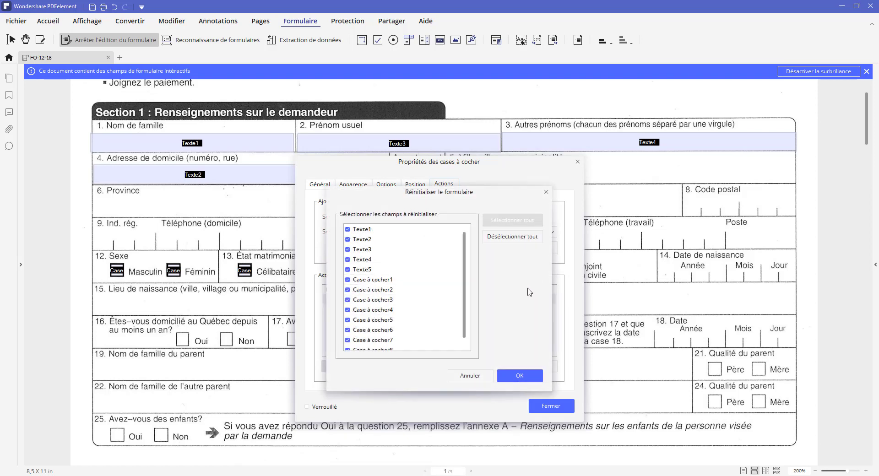
{"action": "left_click", "coordinate": [516, 238]}
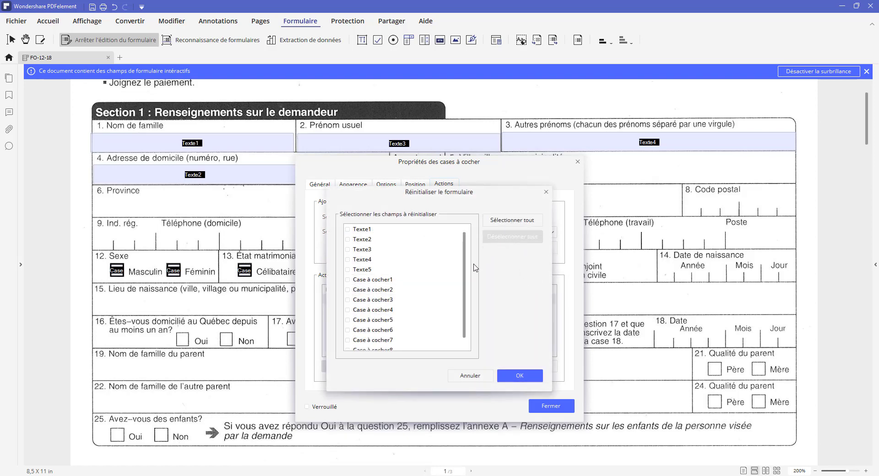
{"action": "left_click", "coordinate": [348, 300]}
{"action": "left_click", "coordinate": [349, 310]}
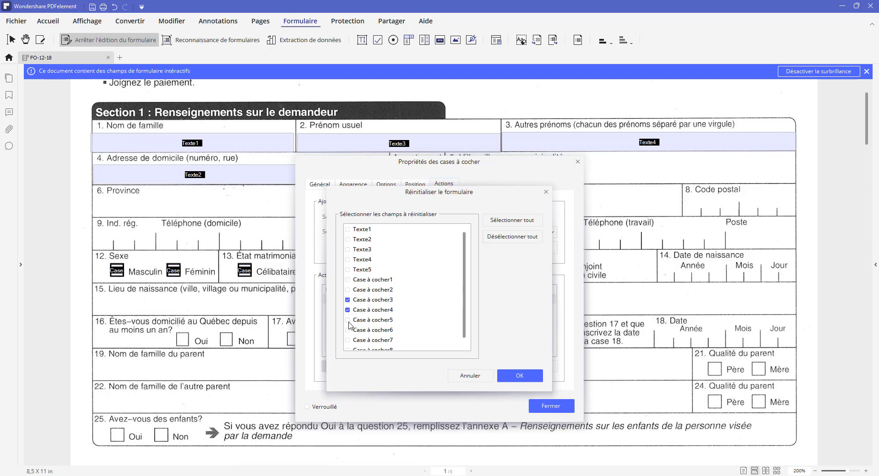
{"action": "left_click", "coordinate": [348, 321]}
{"action": "left_click", "coordinate": [348, 331]}
{"action": "left_click", "coordinate": [349, 350]}
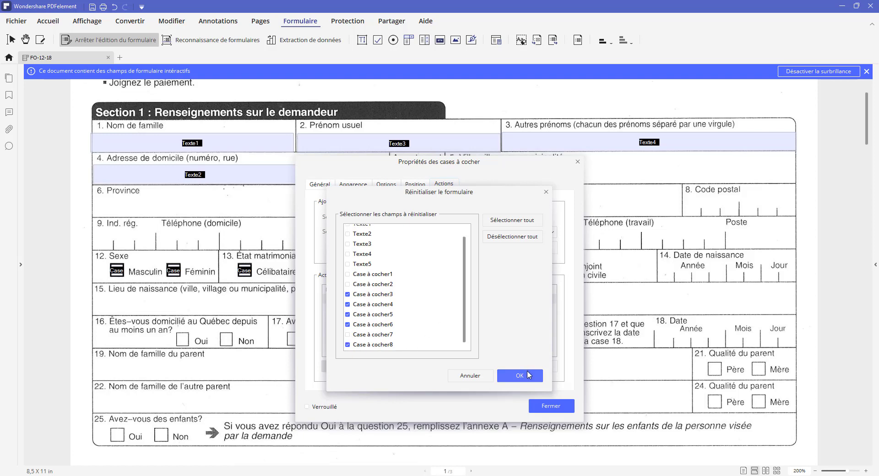
{"action": "left_click", "coordinate": [527, 375]}
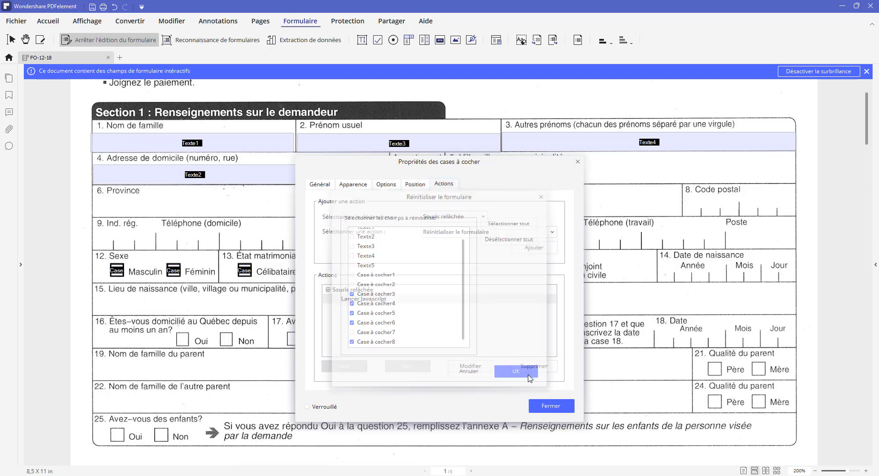
{"action": "left_click", "coordinate": [553, 406]}
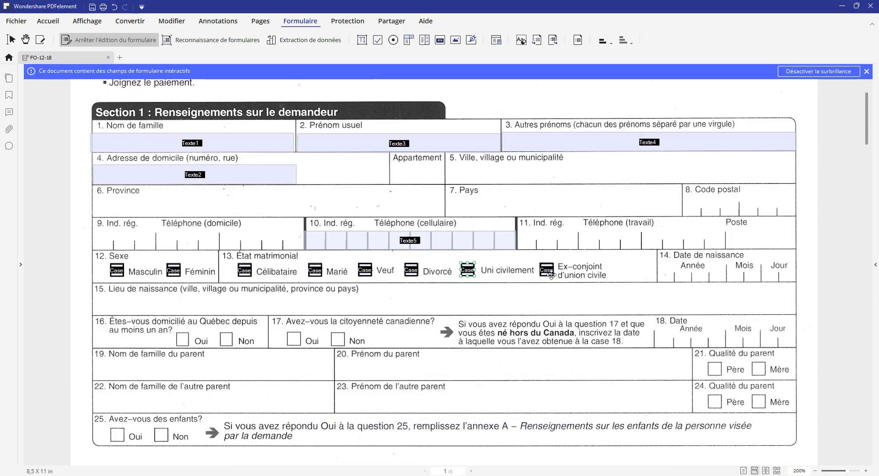
Step: Open the properties of the Ex-conjoint d'union civile check box and set its check style to Croiser
{"action": "double_click", "coordinate": [547, 270]}
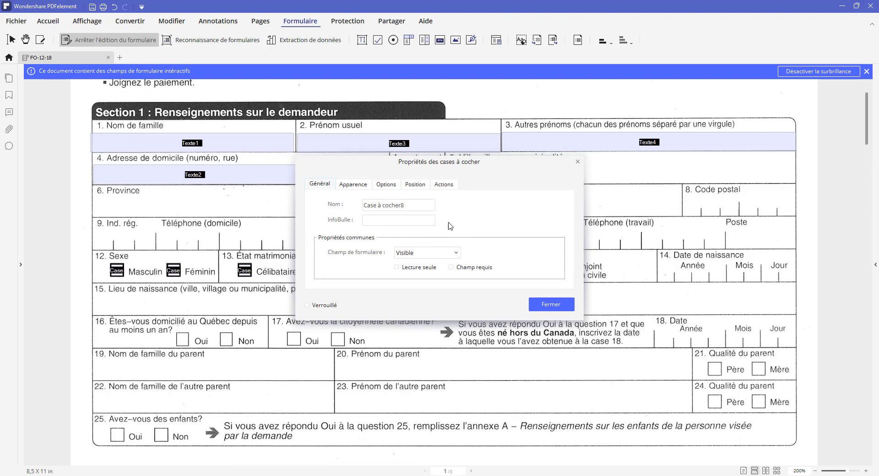
{"action": "left_click", "coordinate": [389, 188]}
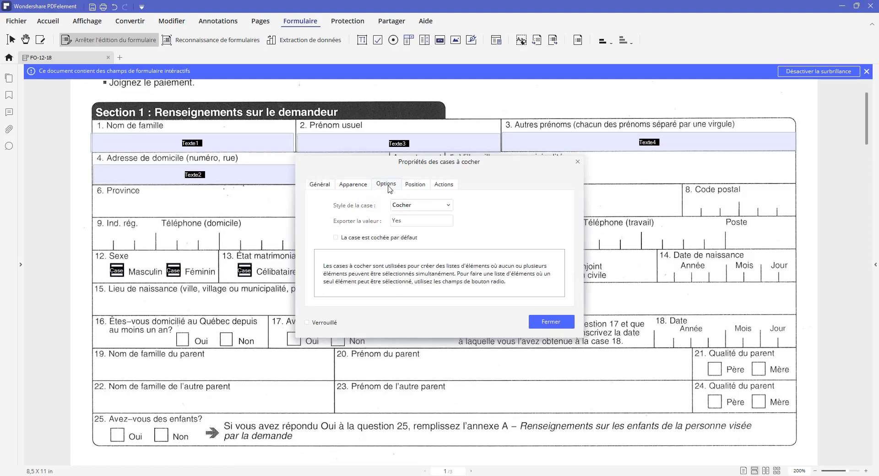
{"action": "left_click", "coordinate": [444, 207]}
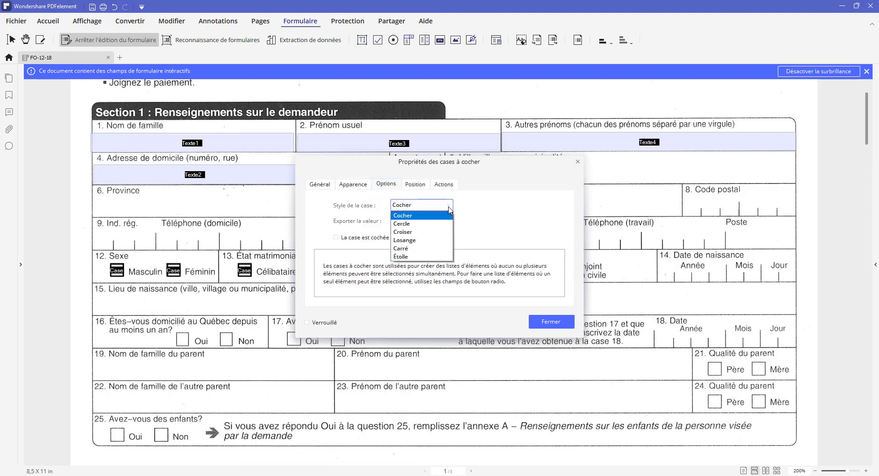
{"action": "left_click", "coordinate": [416, 232]}
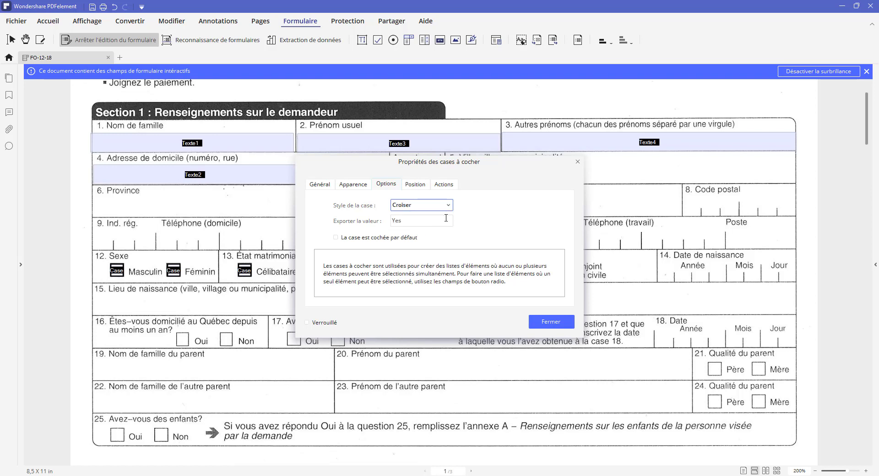
{"action": "left_click", "coordinate": [422, 185]}
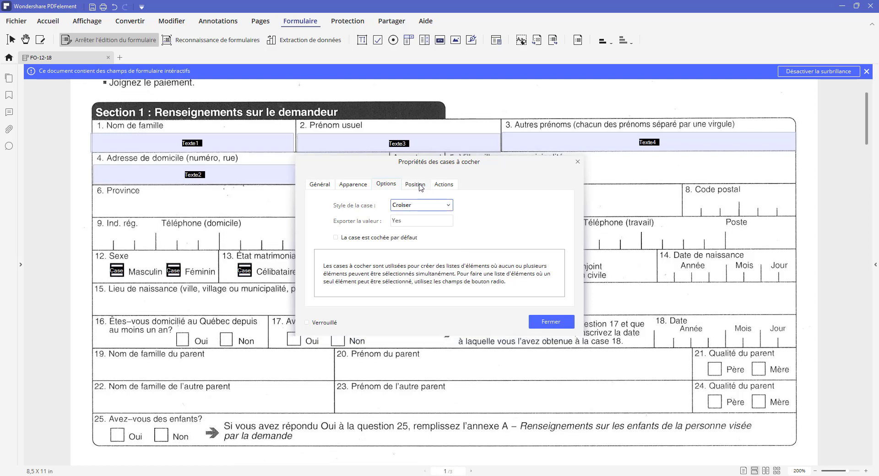
Step: Add a Lancer Javascript action on Souris relâchée to Ex-conjoint d'union civile, pasting the copied alert script that tests Case à cocher3, 4, 5, 6 and 8
{"action": "left_click", "coordinate": [444, 185]}
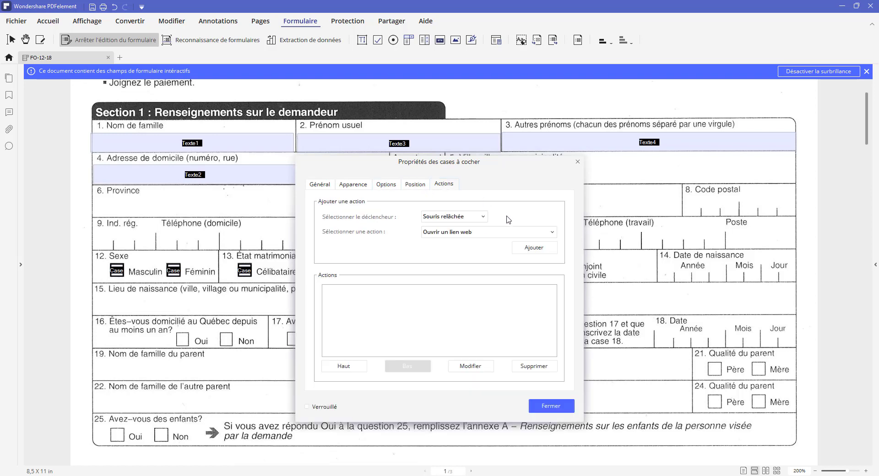
{"action": "left_click", "coordinate": [554, 233]}
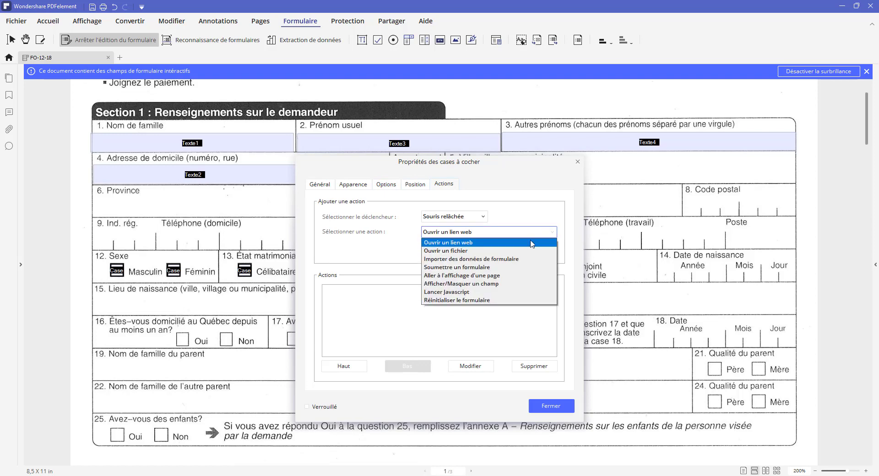
{"action": "left_click", "coordinate": [536, 291]}
{"action": "left_click", "coordinate": [541, 250]}
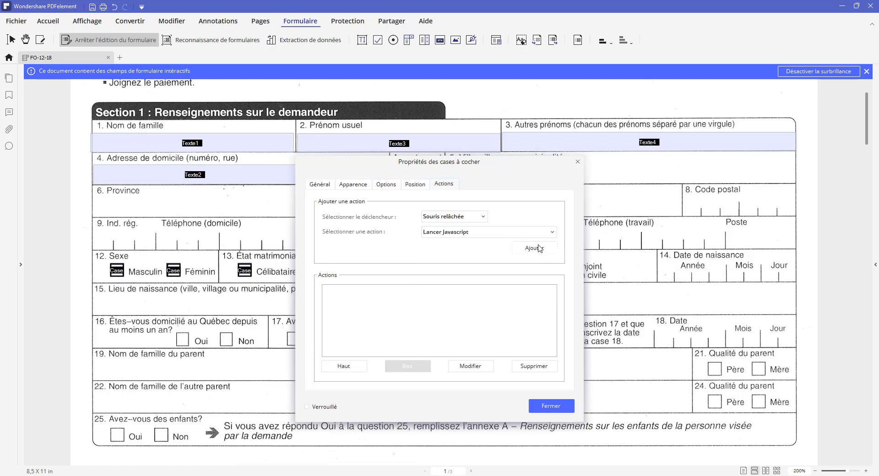
{"action": "key", "text": "ctrl+v"}
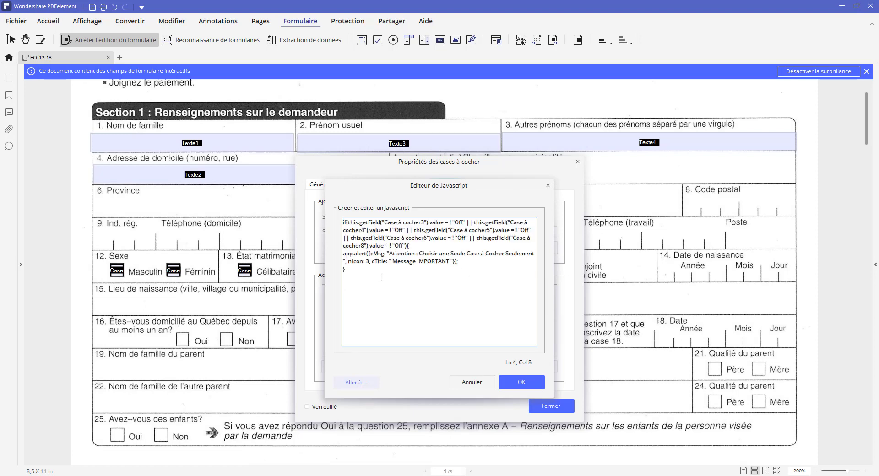
Step: Change the script's Case à cocher8 reference to Case à cocher7 and validate the script
{"action": "key", "text": "BackSpace"}
{"action": "type", "text": "7"}
{"action": "left_click", "coordinate": [521, 381]}
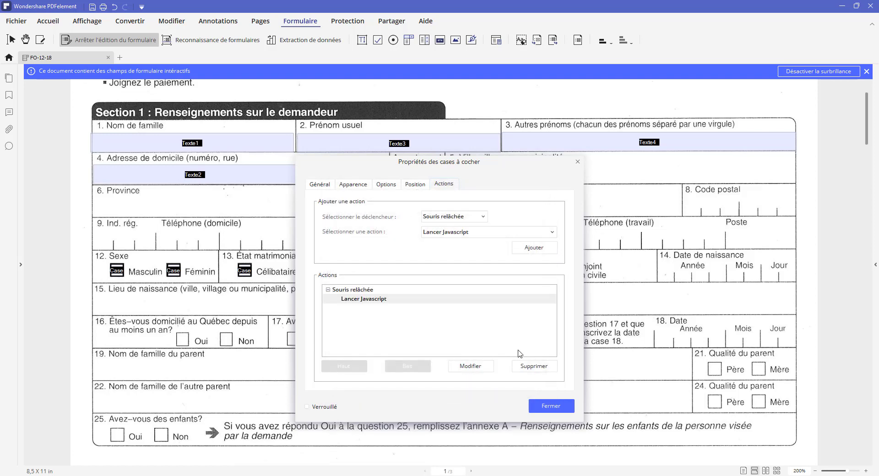
Step: Add a Réinitialiser le formulaire action to Ex-conjoint d'union civile that resets only Case à cocher3, 4, 5, 6 and 7, and save the document
{"action": "left_click", "coordinate": [553, 234]}
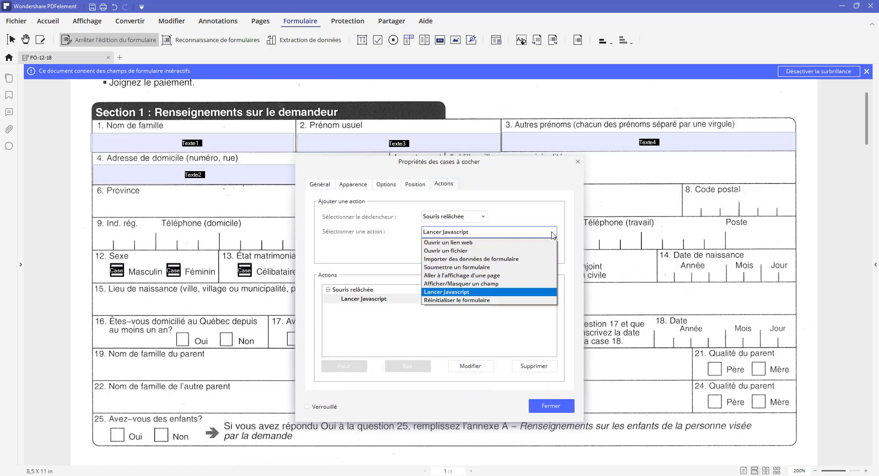
{"action": "left_click", "coordinate": [477, 301]}
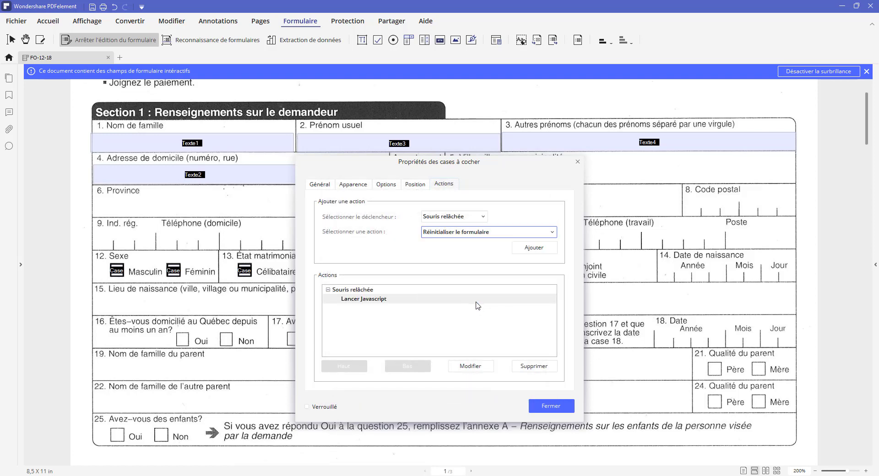
{"action": "left_click", "coordinate": [530, 248]}
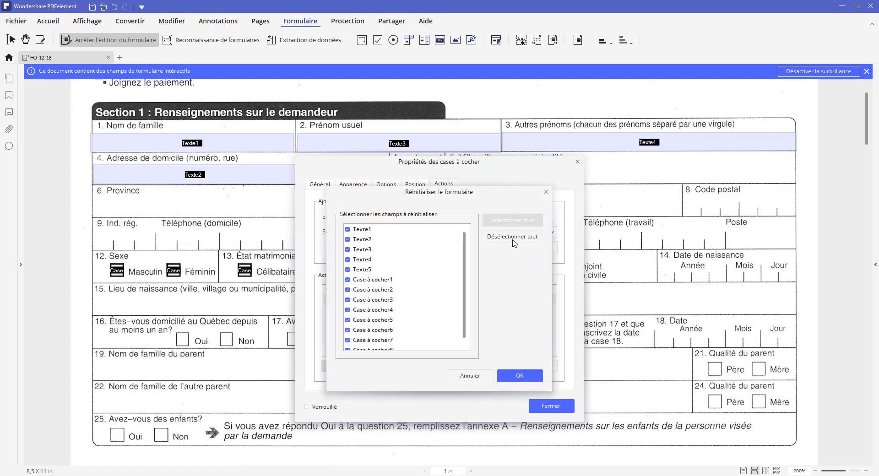
{"action": "left_click", "coordinate": [514, 243]}
{"action": "scroll", "coordinate": [466, 266], "scroll_direction": "down", "scroll_amount": 1}
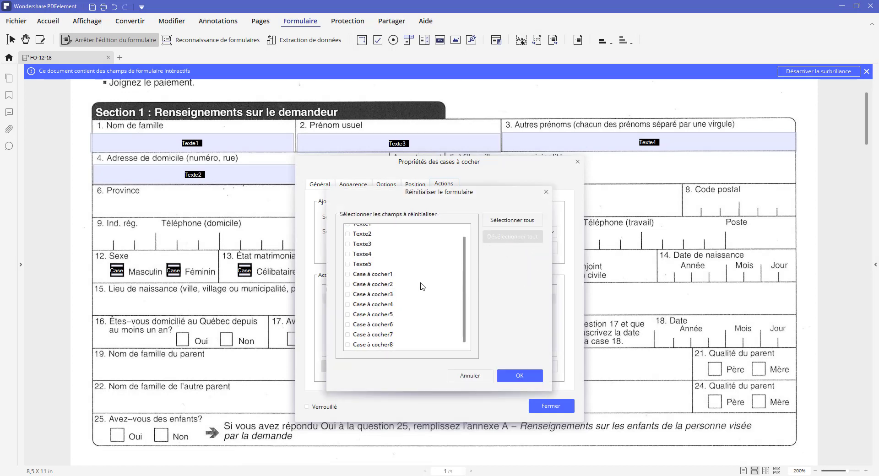
{"action": "left_click", "coordinate": [347, 294]}
{"action": "left_click", "coordinate": [348, 305]}
{"action": "left_click", "coordinate": [348, 315]}
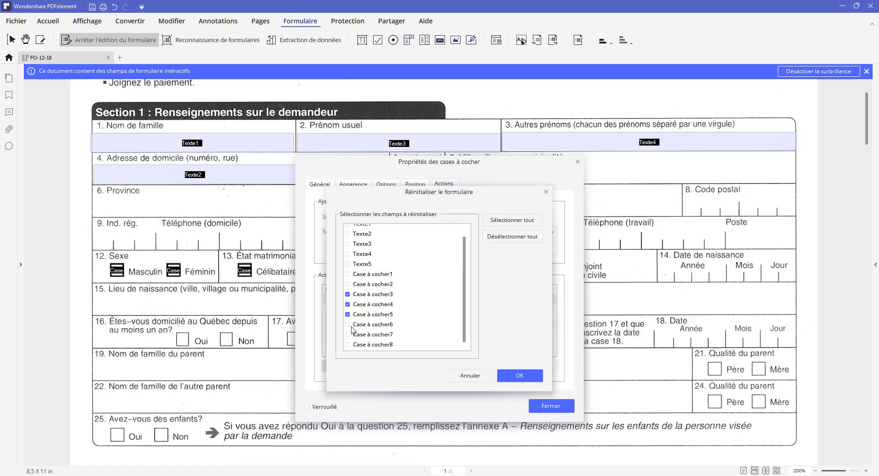
{"action": "left_click", "coordinate": [348, 324]}
{"action": "left_click", "coordinate": [347, 335]}
{"action": "left_click", "coordinate": [524, 379]}
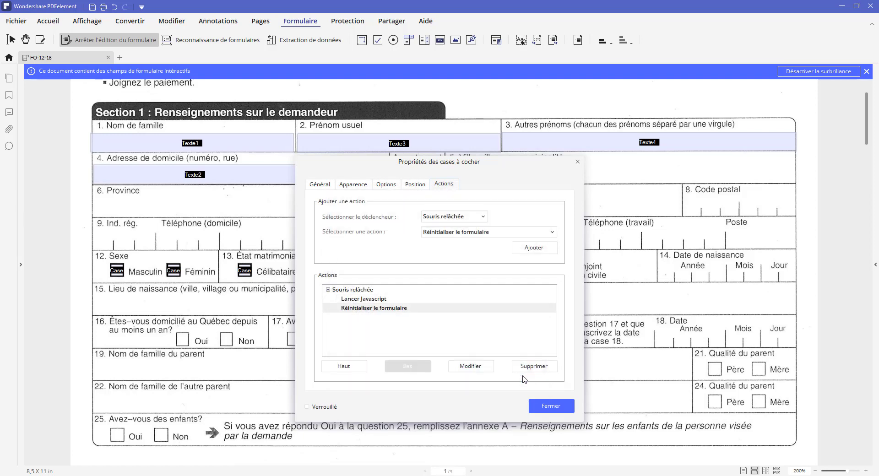
{"action": "left_click", "coordinate": [549, 406]}
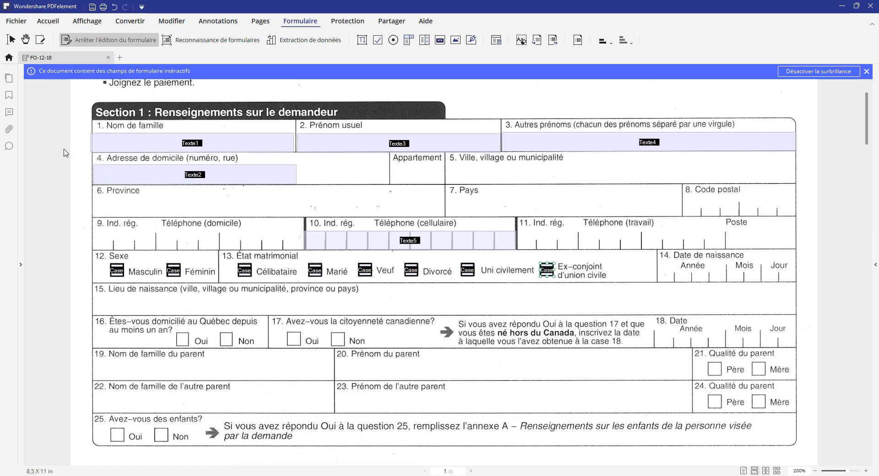
{"action": "left_click", "coordinate": [92, 8]}
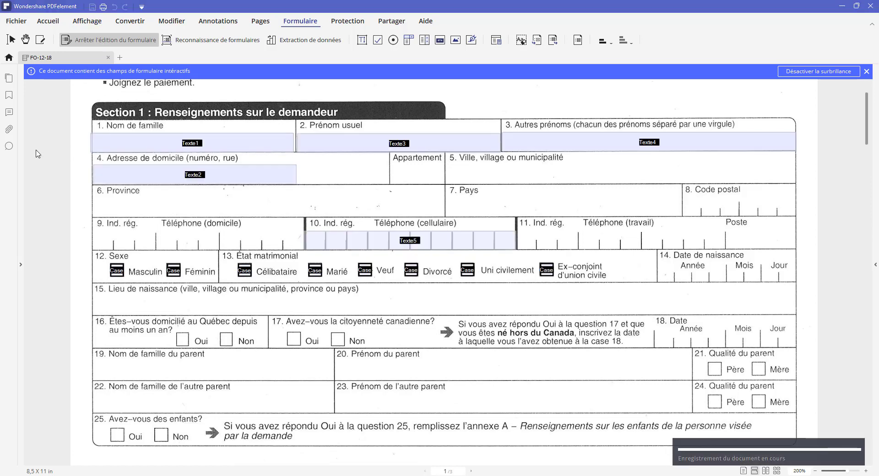
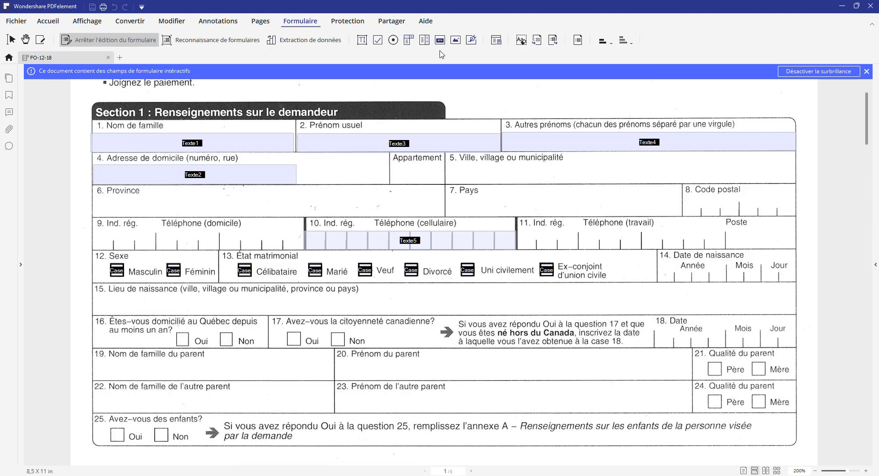
Step: Place two push buttons side by side above the Section 1 table, to the right of its heading
{"action": "left_click", "coordinate": [439, 40]}
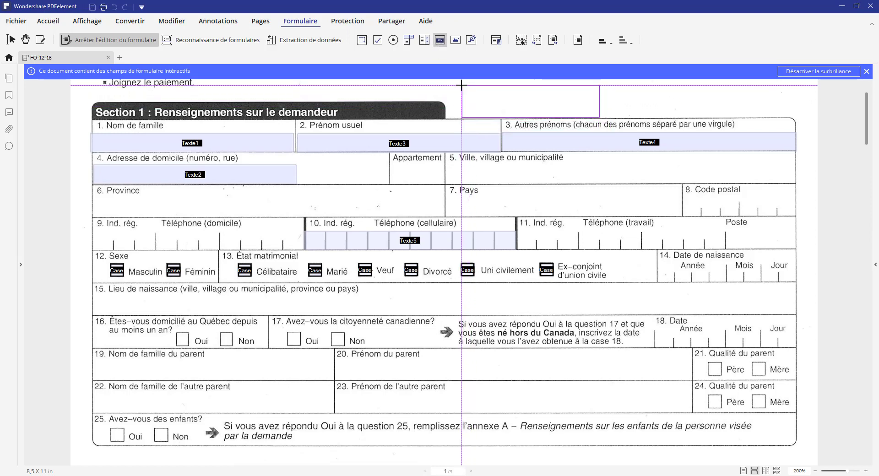
{"action": "left_click", "coordinate": [461, 85]}
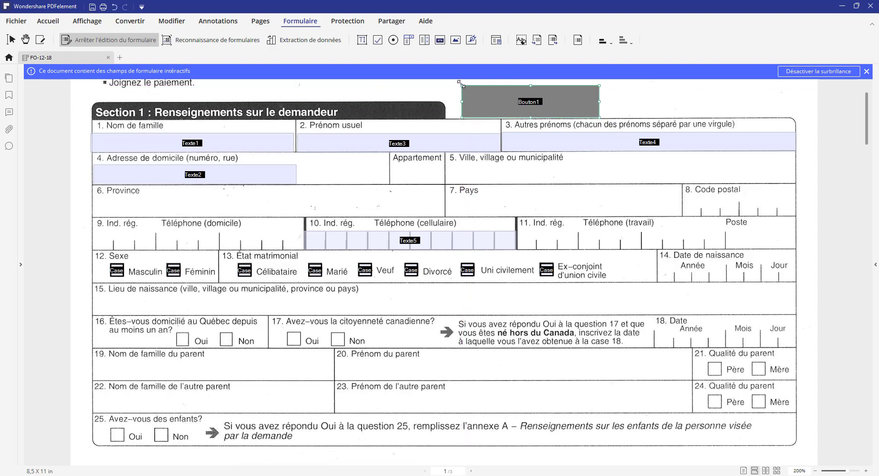
{"action": "left_click", "coordinate": [441, 41]}
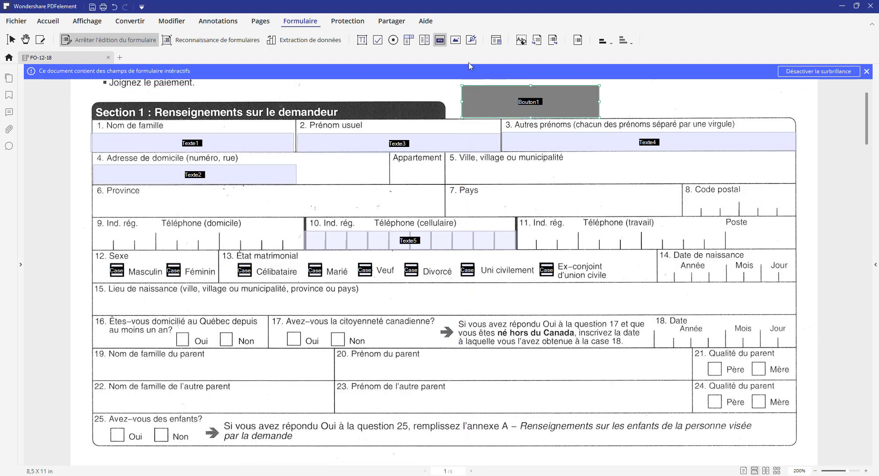
{"action": "left_click", "coordinate": [607, 85]}
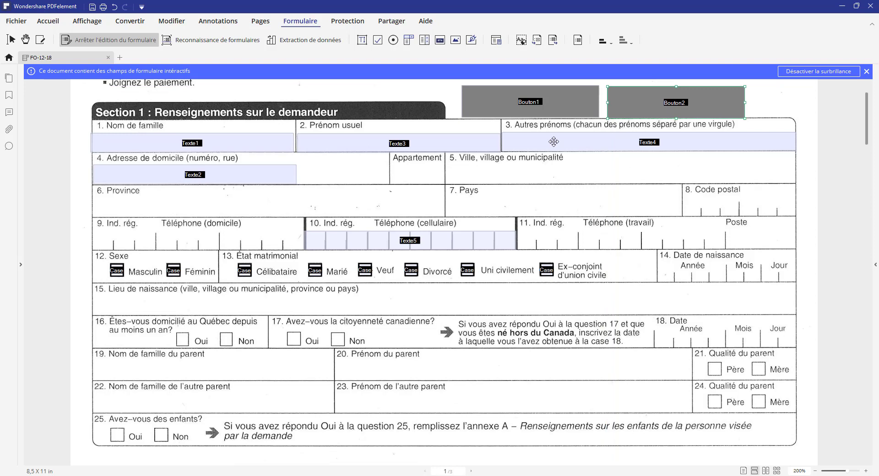
Step: Give Bouton1 a red fill (ffff0000) and white text (ffffffff)
{"action": "double_click", "coordinate": [530, 105]}
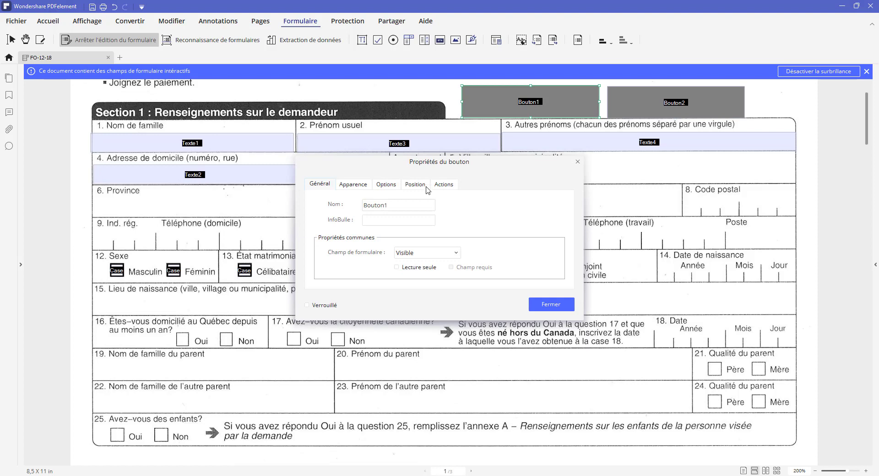
{"action": "left_click", "coordinate": [362, 187]}
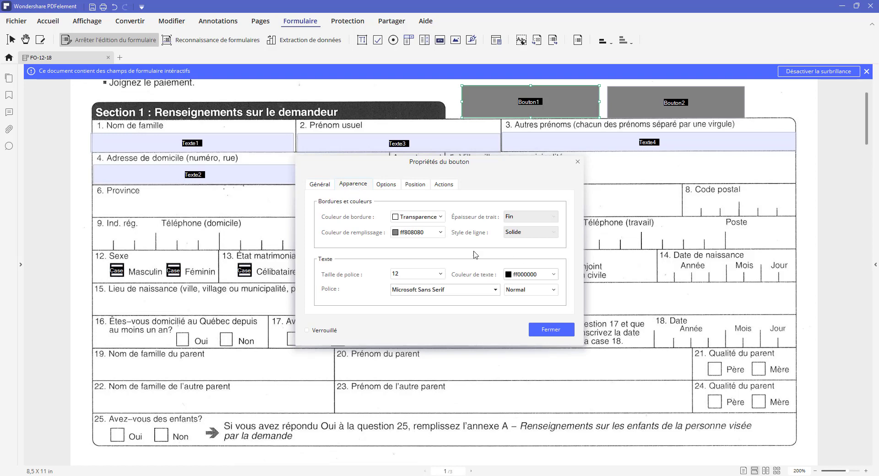
{"action": "left_click", "coordinate": [441, 232]}
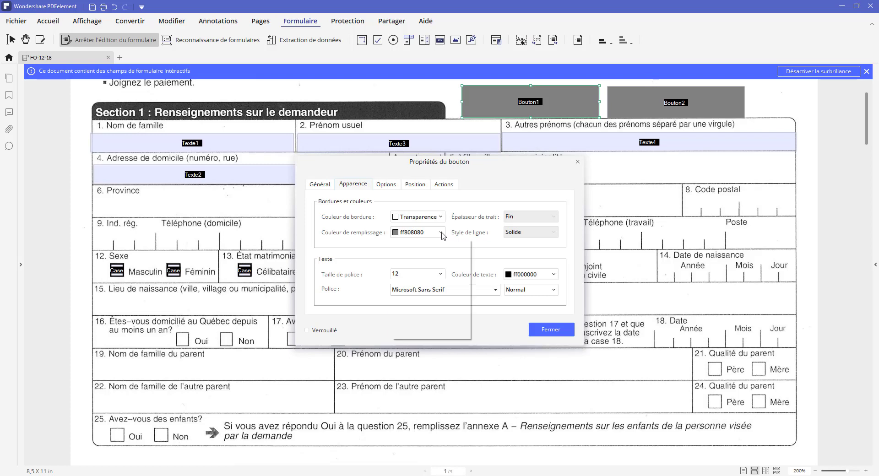
{"action": "left_click", "coordinate": [403, 309]}
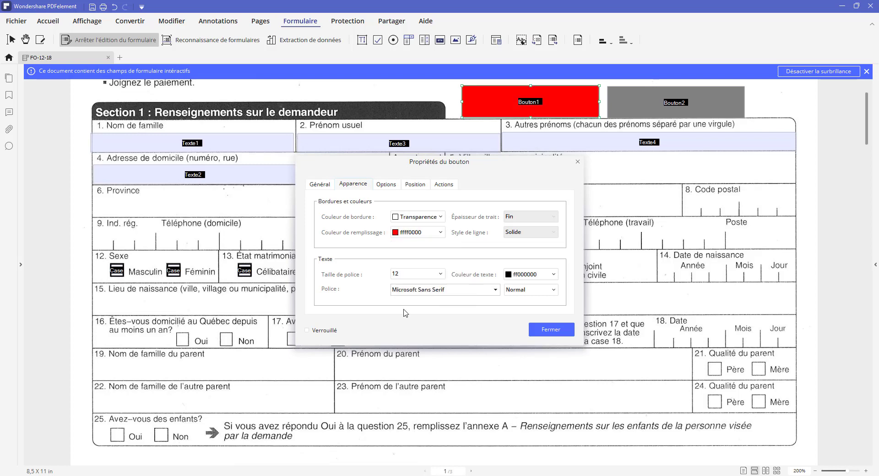
{"action": "left_click", "coordinate": [553, 276]}
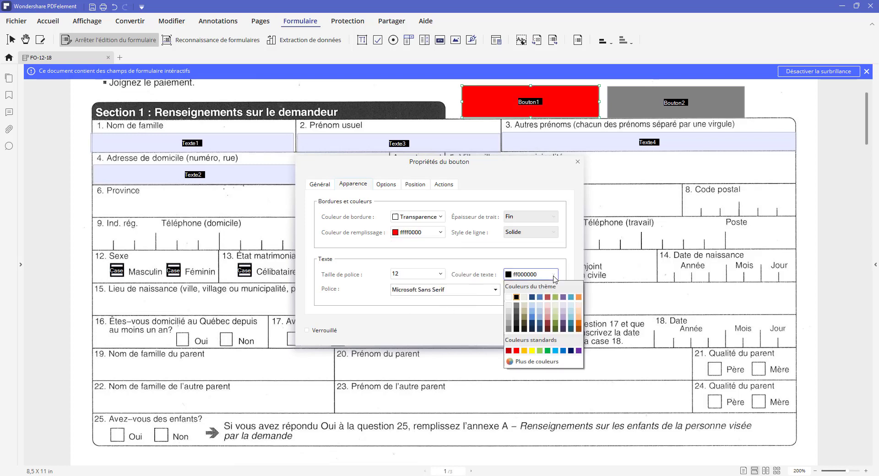
{"action": "left_click", "coordinate": [508, 297]}
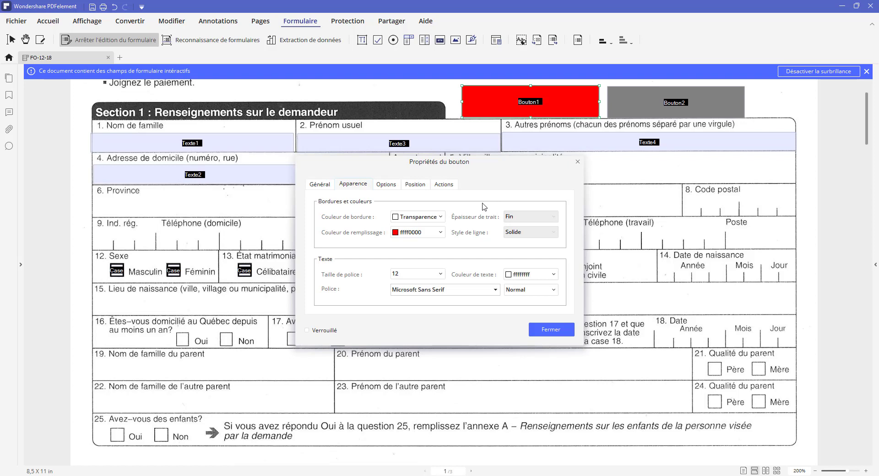
Step: Label Bouton1 EFFACER, keeping the Étiquette uniquement layout
{"action": "left_click", "coordinate": [391, 187]}
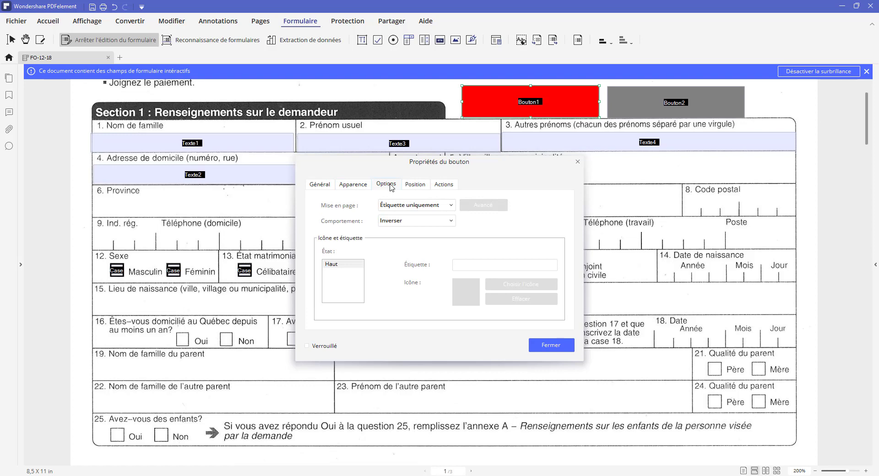
{"action": "left_click", "coordinate": [470, 266]}
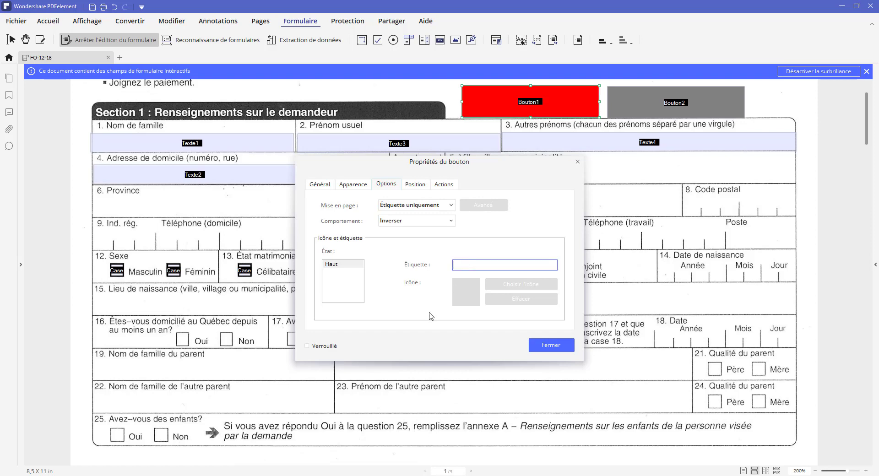
{"action": "type", "text": "EFFACER"}
{"action": "left_click", "coordinate": [452, 206]}
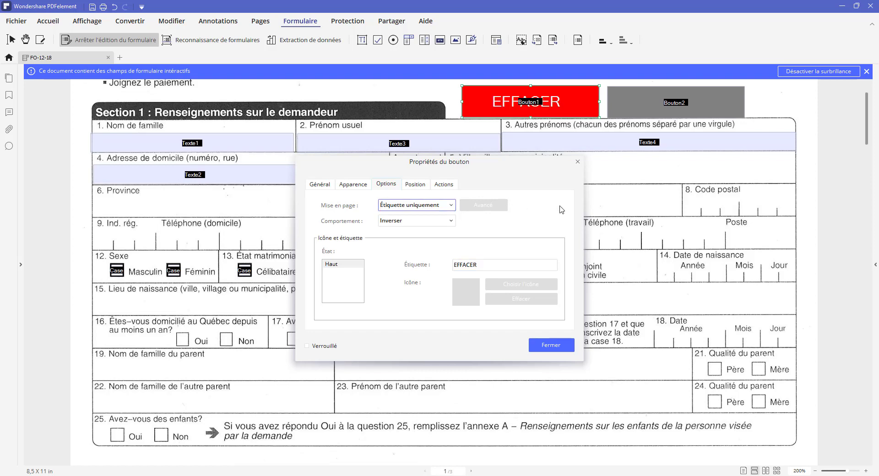
Step: Add a Réinitialiser le formulaire action on Souris relâchée to the EFFACER button, resetting all fields except Bouton1 and Bouton2, and close its properties
{"action": "left_click", "coordinate": [444, 185]}
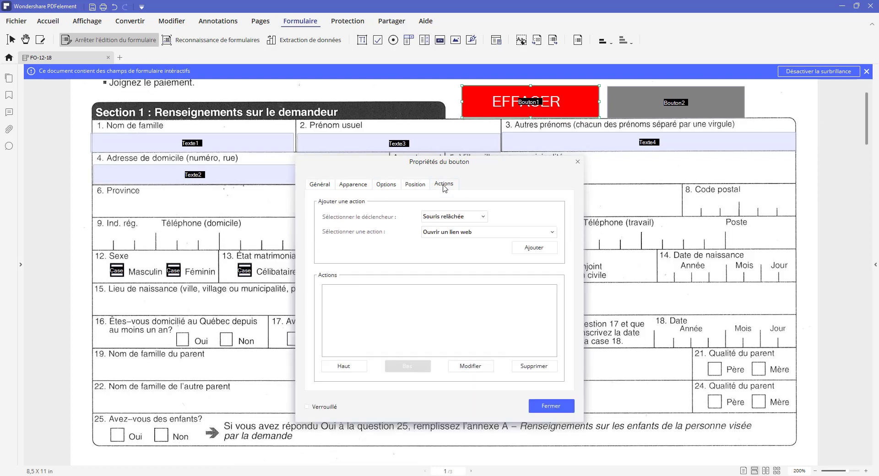
{"action": "left_click", "coordinate": [553, 235]}
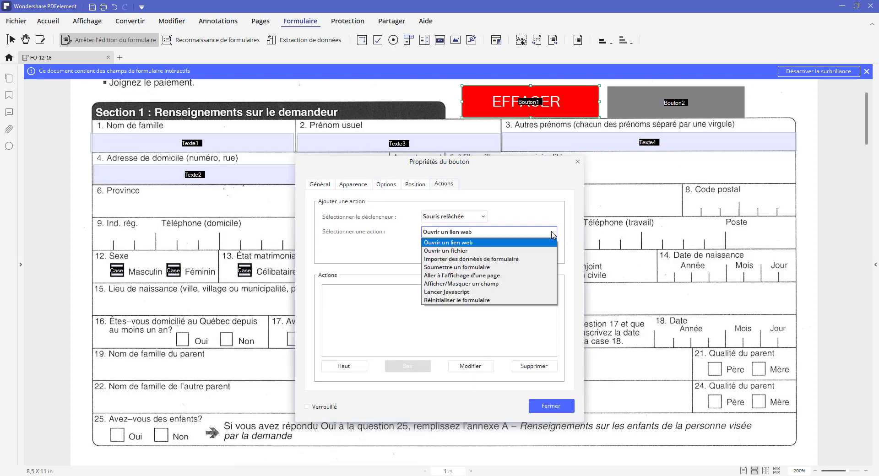
{"action": "left_click", "coordinate": [469, 300]}
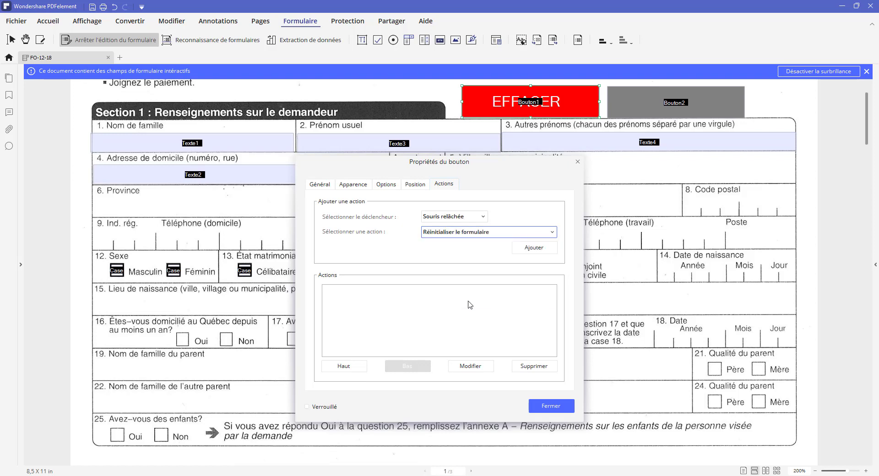
{"action": "left_click", "coordinate": [539, 250]}
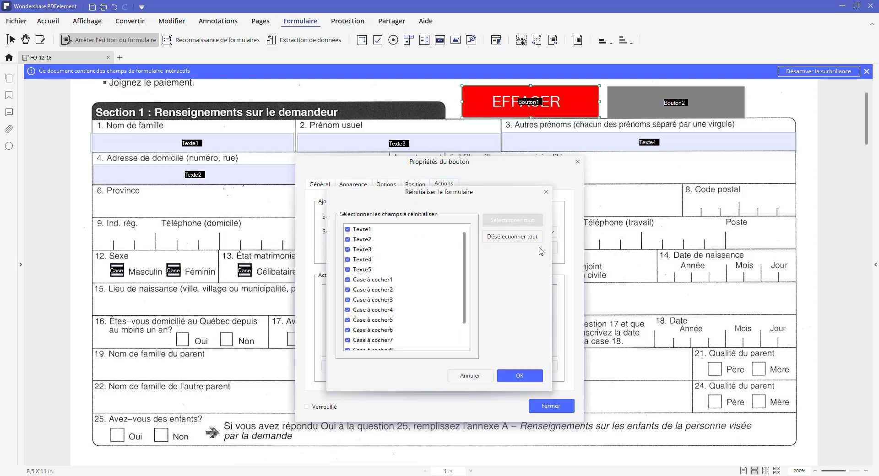
{"action": "left_click", "coordinate": [460, 270]}
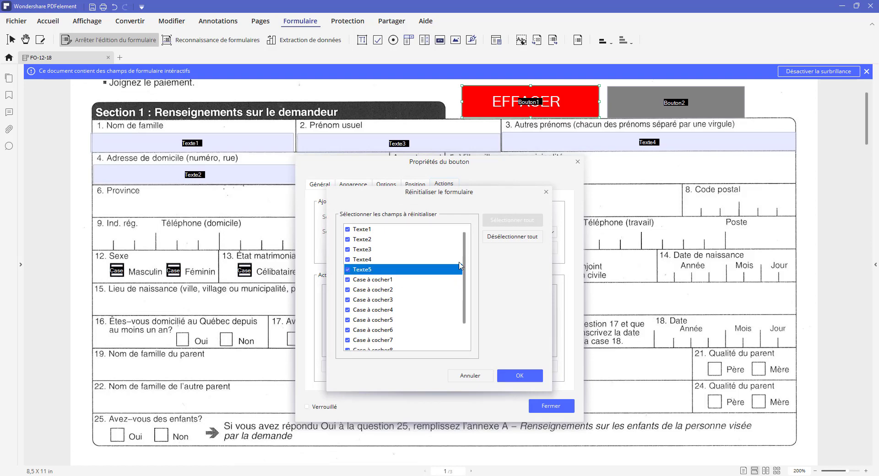
{"action": "left_click_drag", "start_coordinate": [466, 252], "coordinate": [466, 270]}
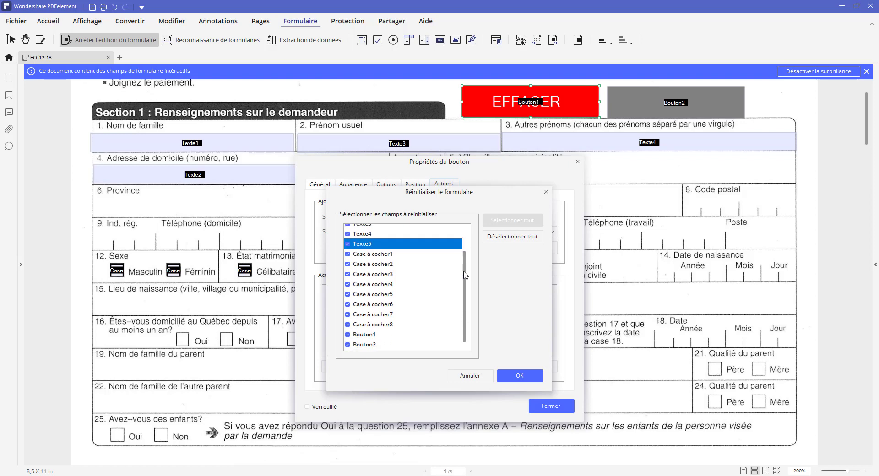
{"action": "left_click", "coordinate": [349, 335]}
{"action": "left_click", "coordinate": [348, 345]}
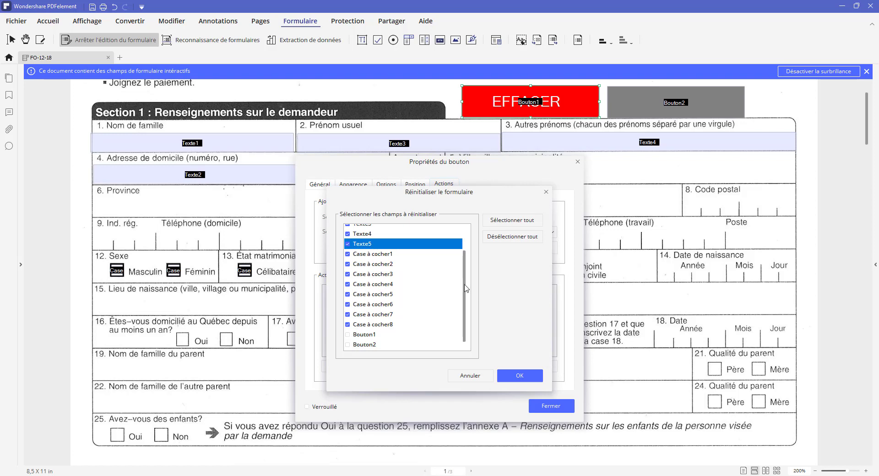
{"action": "left_click_drag", "start_coordinate": [465, 288], "coordinate": [471, 243]}
{"action": "left_click", "coordinate": [529, 376]}
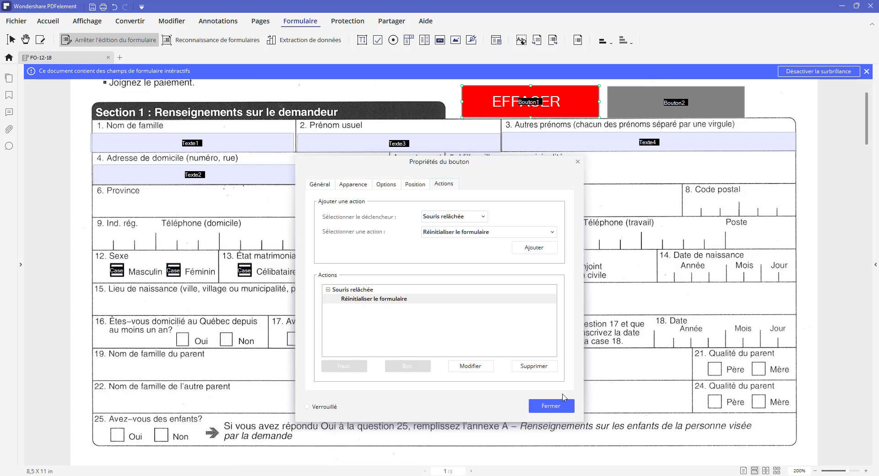
{"action": "left_click", "coordinate": [550, 406]}
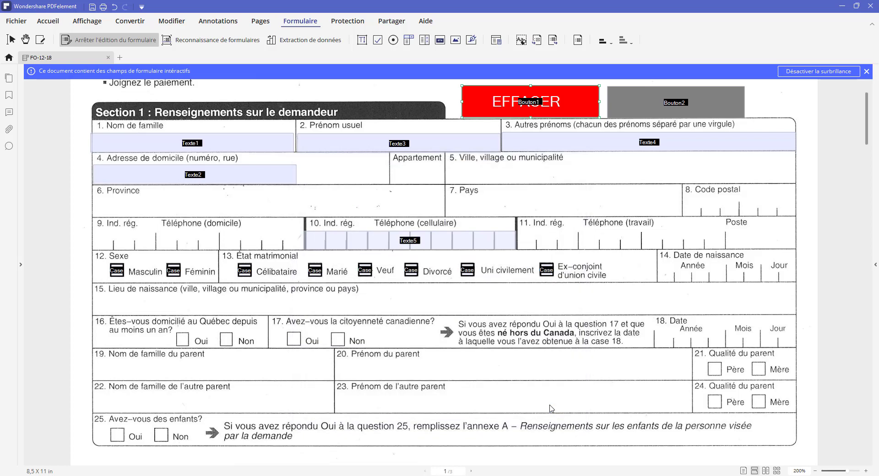
Step: Give Bouton2 a black fill (ff000000) and white text (ffffffff), dismissing the mail notification
{"action": "left_click", "coordinate": [642, 101]}
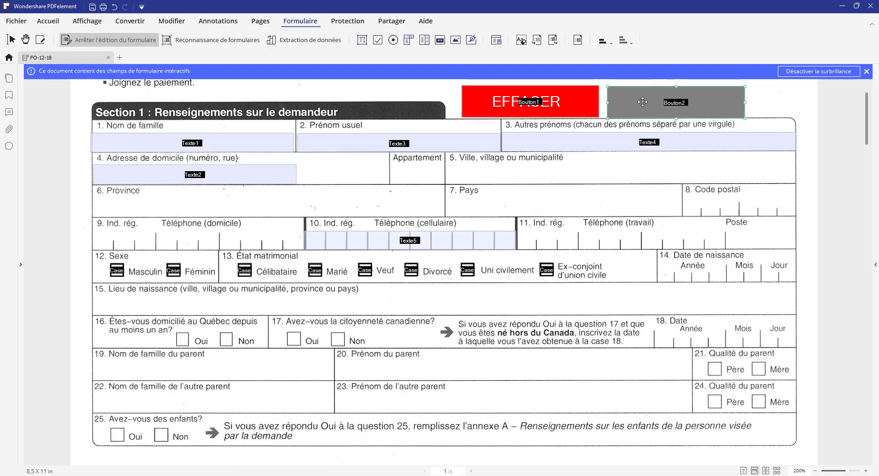
{"action": "double_click", "coordinate": [642, 102]}
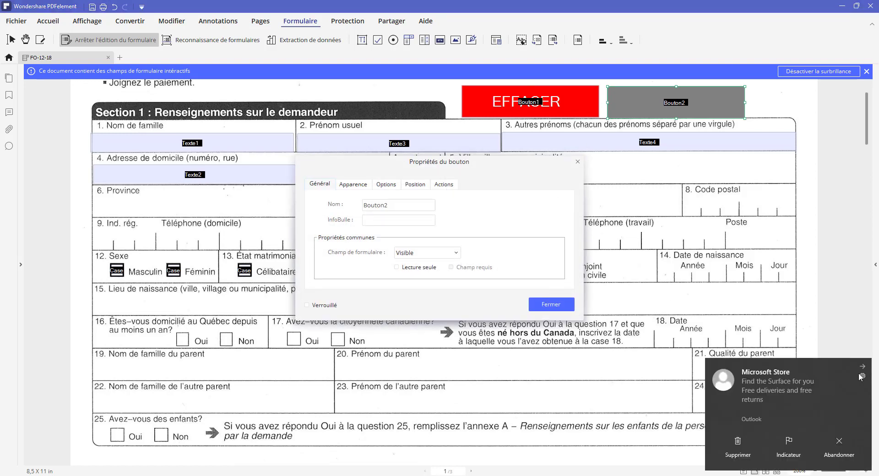
{"action": "left_click", "coordinate": [862, 370]}
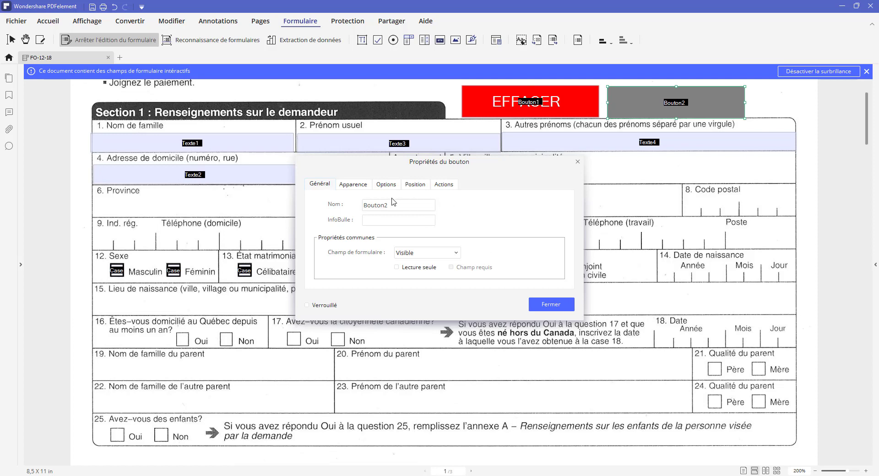
{"action": "left_click", "coordinate": [357, 185]}
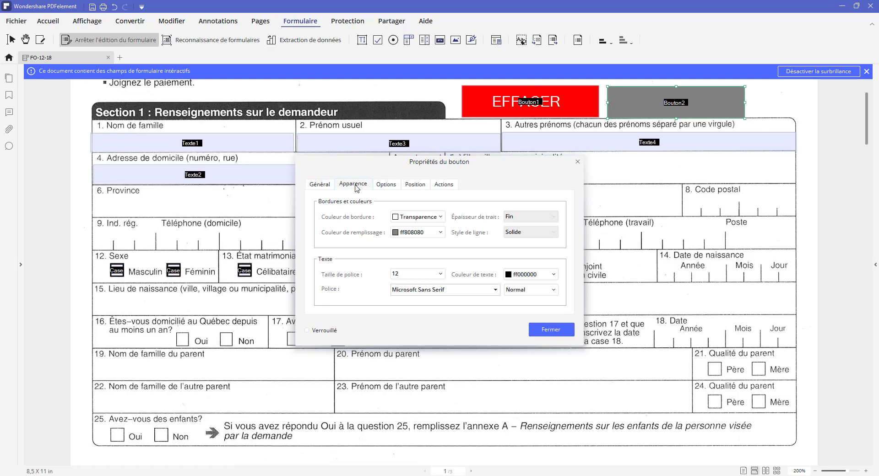
{"action": "left_click", "coordinate": [441, 233]}
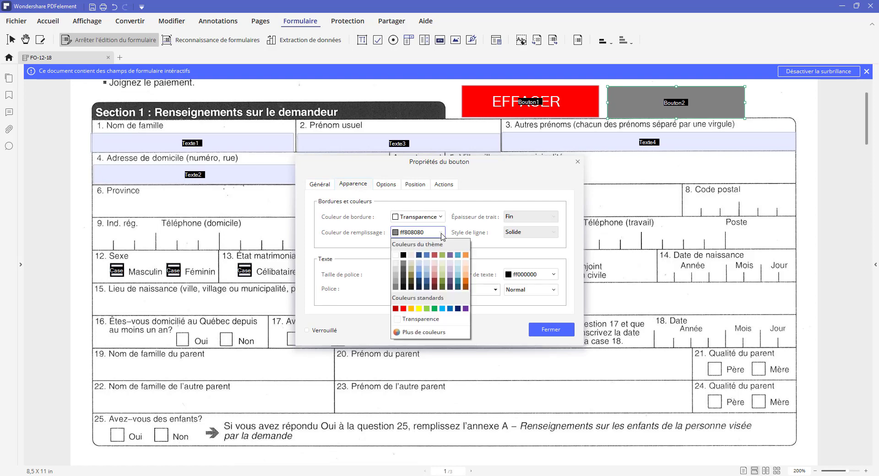
{"action": "left_click", "coordinate": [403, 255]}
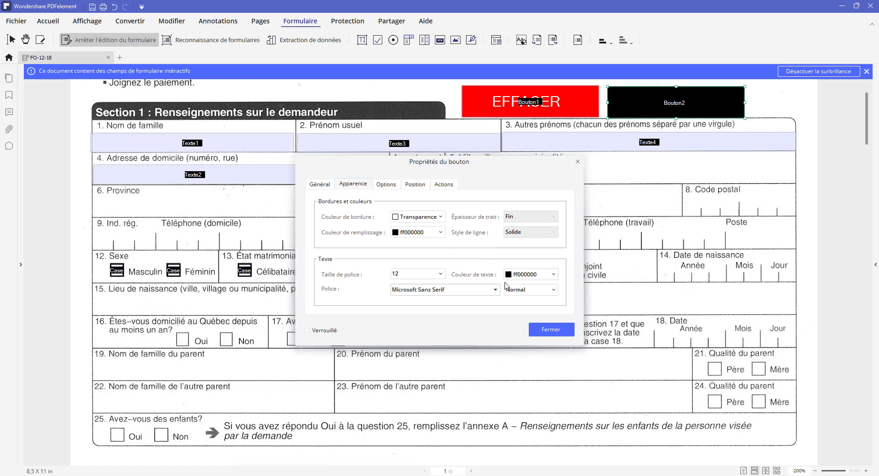
{"action": "left_click", "coordinate": [553, 276]}
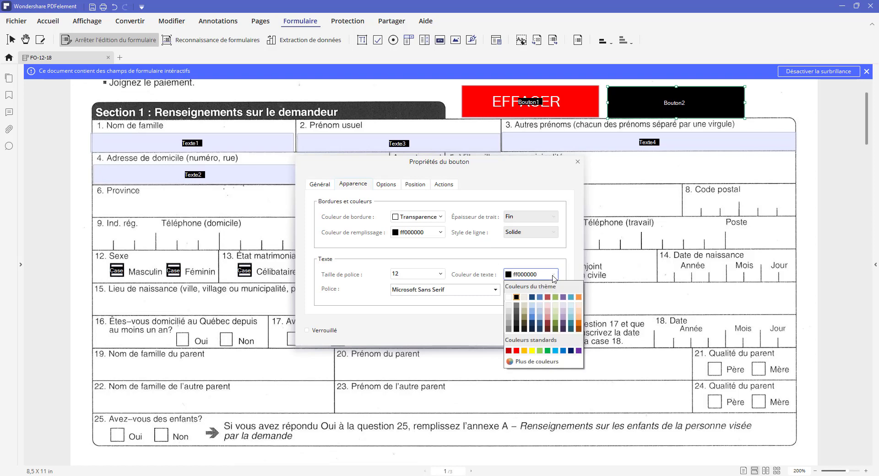
{"action": "left_click", "coordinate": [509, 297]}
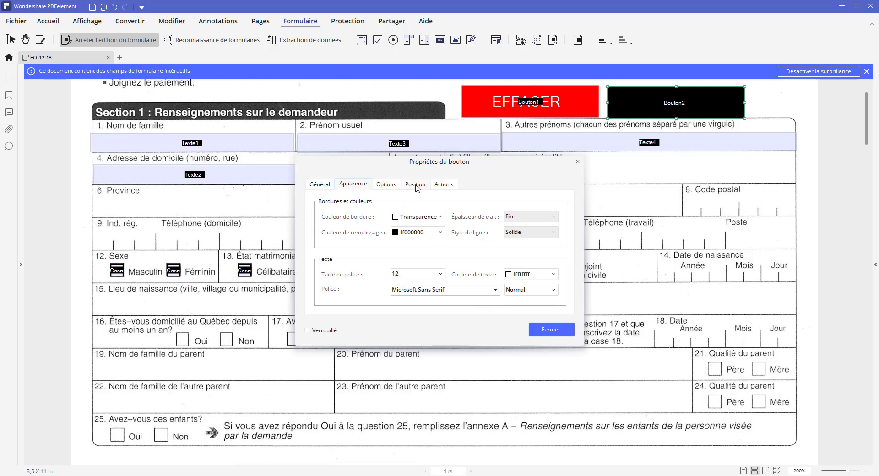
Step: Label Bouton2 Imprimer, with the Étiquette uniquement layout
{"action": "left_click", "coordinate": [393, 185]}
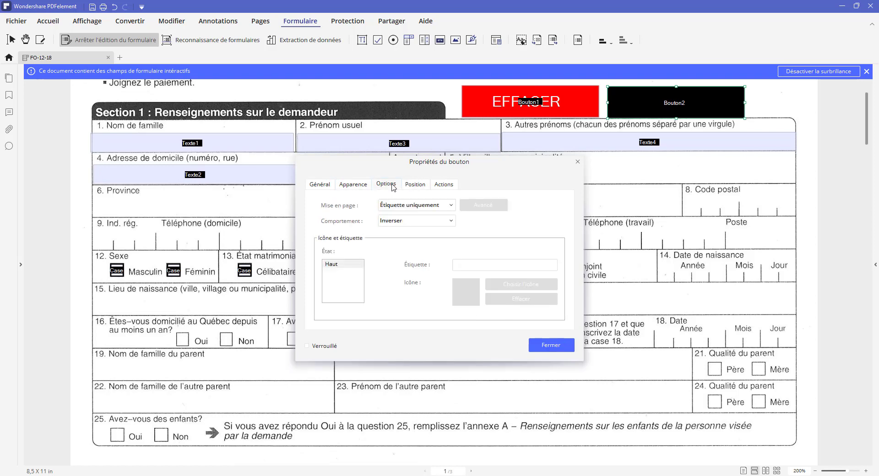
{"action": "left_click", "coordinate": [416, 206]}
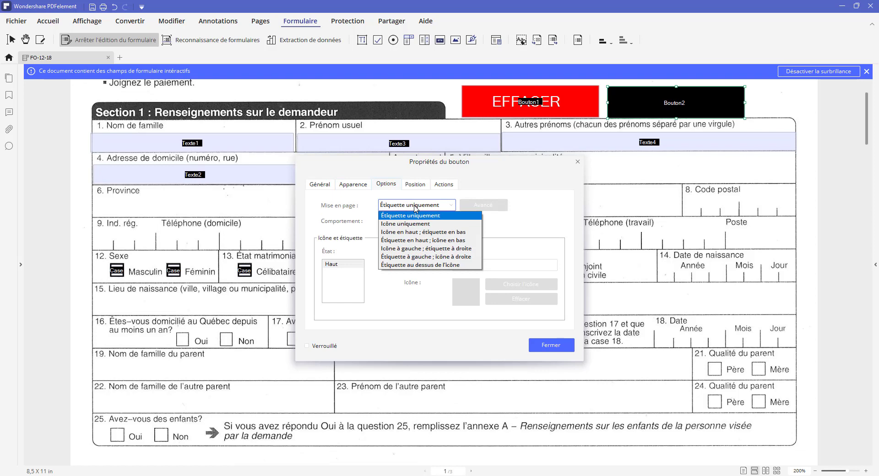
{"action": "left_click", "coordinate": [416, 215]}
{"action": "left_click", "coordinate": [466, 264]}
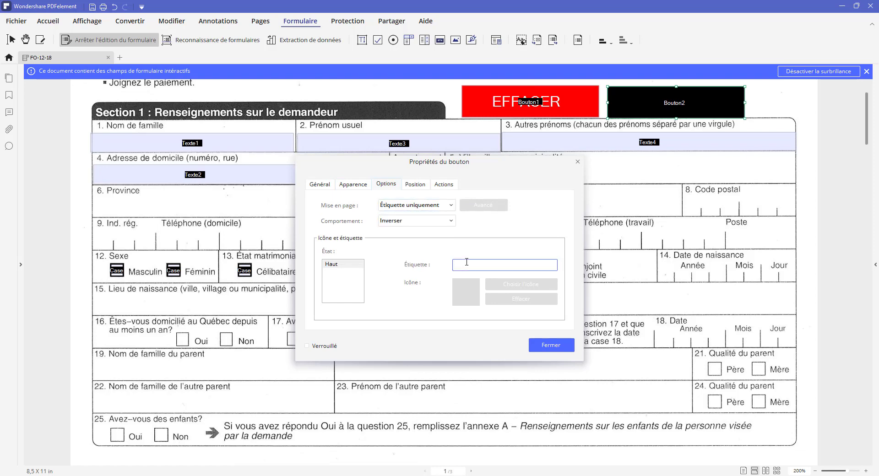
{"action": "type", "text": "Imprimer"}
{"action": "left_click", "coordinate": [429, 206]}
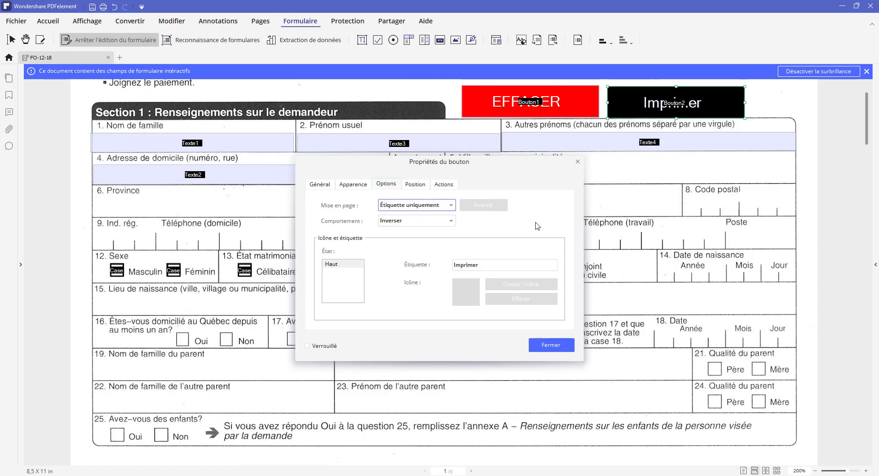
Step: Add a Lancer Javascript action with the script this.print(true); on Souris relâchée to the Imprimer button, and close its properties
{"action": "left_click", "coordinate": [449, 185]}
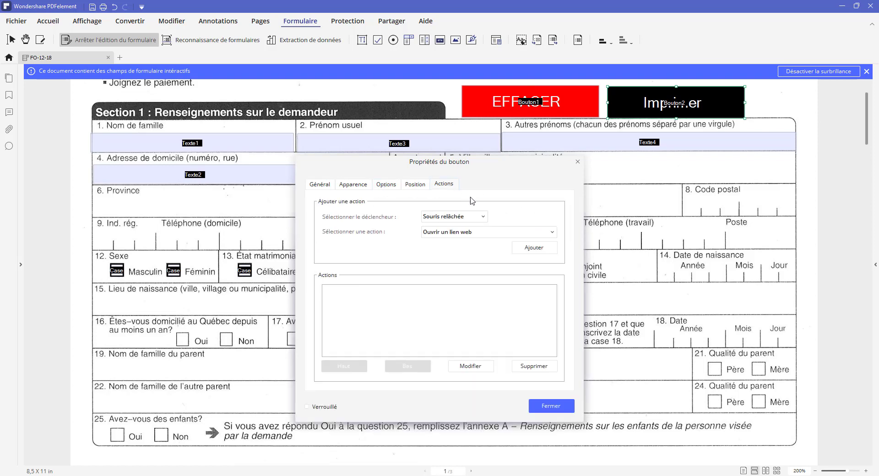
{"action": "left_click", "coordinate": [553, 234]}
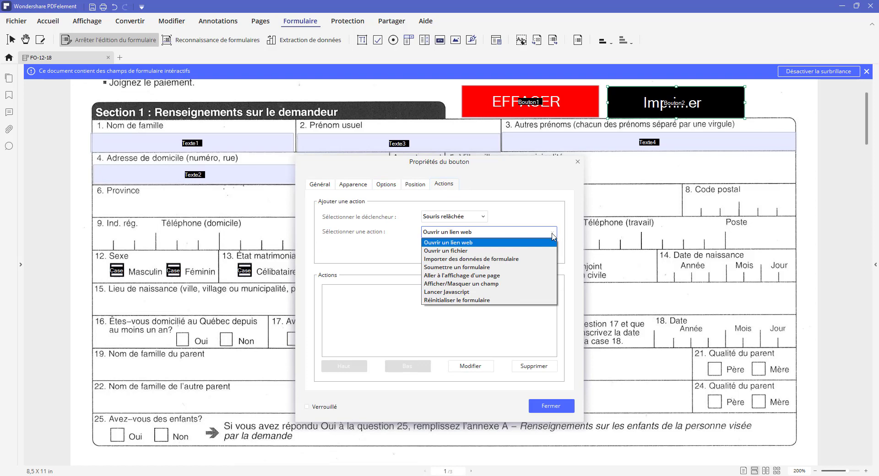
{"action": "left_click", "coordinate": [467, 292]}
{"action": "left_click", "coordinate": [534, 250]}
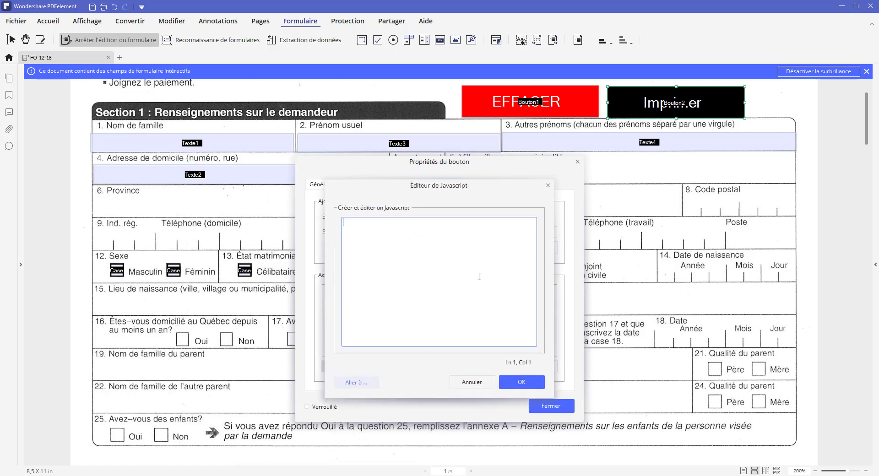
{"action": "type", "text": "thi"}
{"action": "type", "text": "s.print(true);"}
{"action": "left_click", "coordinate": [533, 382]}
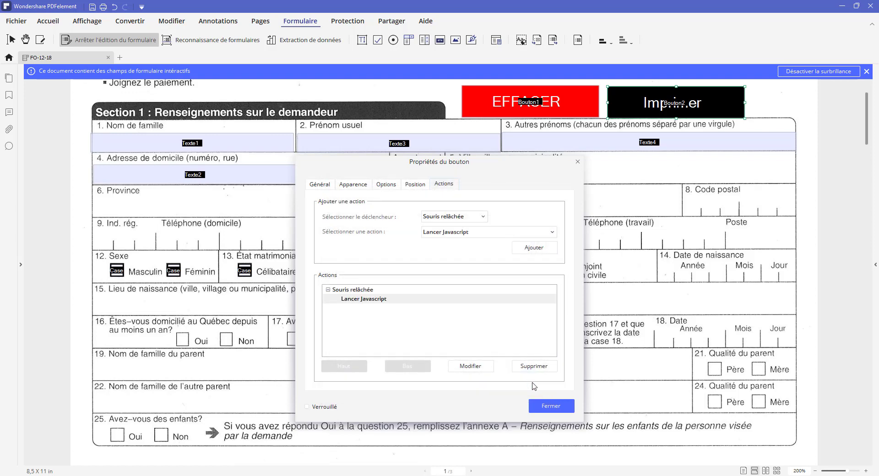
{"action": "left_click", "coordinate": [551, 407]}
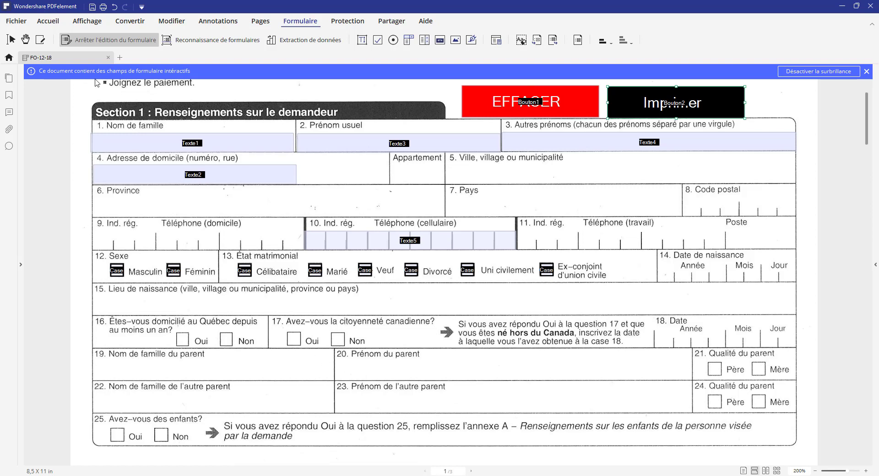
Step: Save the form and open FO-12-18 from the Scan Imprimés folder in Adobe Acrobat Reader
{"action": "left_click", "coordinate": [91, 7]}
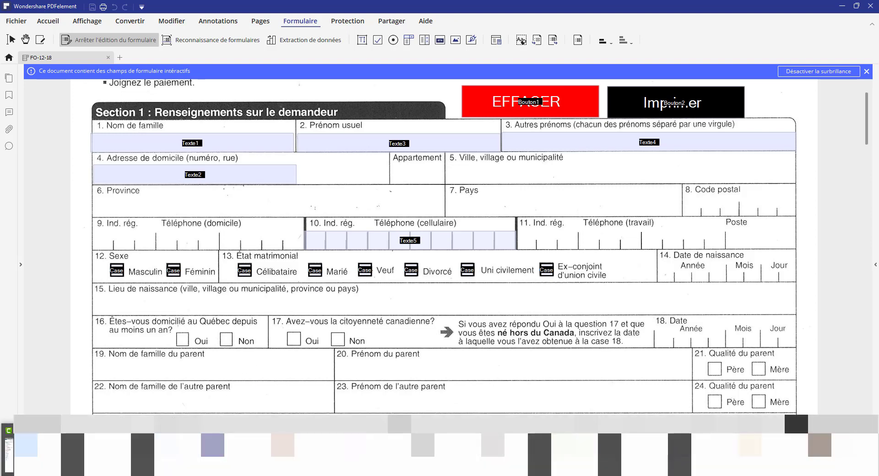
{"action": "mouse_move", "coordinate": [281, 474]}
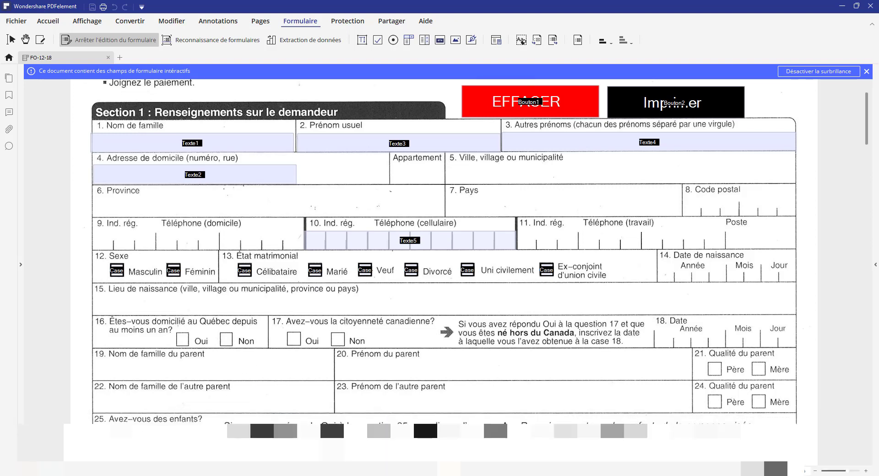
{"action": "mouse_move", "coordinate": [320, 475]}
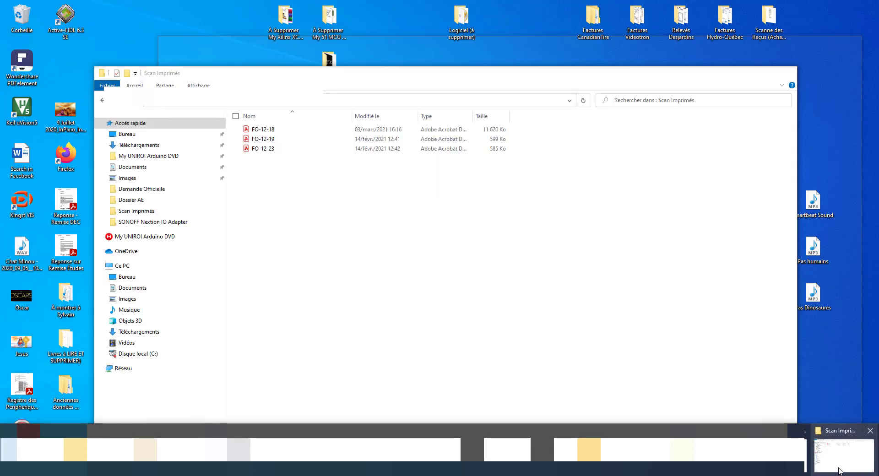
{"action": "left_click", "coordinate": [839, 471]}
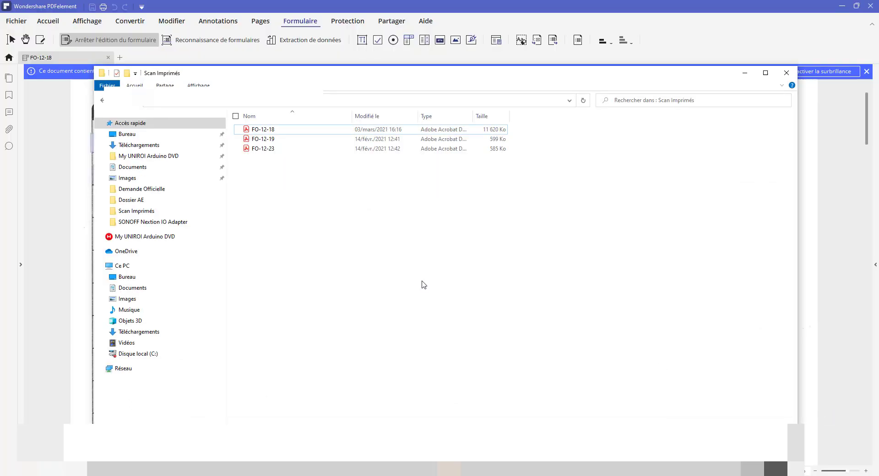
{"action": "double_click", "coordinate": [266, 130]}
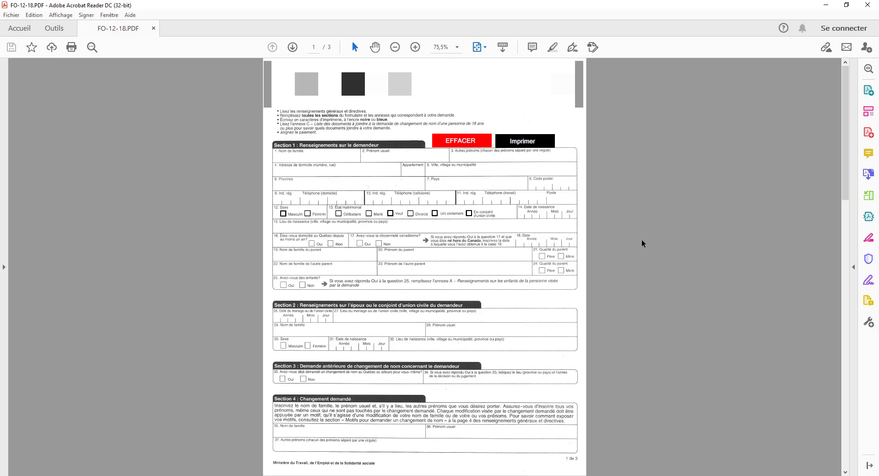
Step: Test the Masculin and Féminin check boxes by checking them alternately
{"action": "left_click", "coordinate": [283, 213]}
{"action": "left_click", "coordinate": [308, 214]}
{"action": "left_click", "coordinate": [284, 214]}
{"action": "left_click", "coordinate": [308, 214]}
{"action": "left_click", "coordinate": [284, 215]}
Step: Switch back to PDFelement and set the Texte2 address field's calculation to La valeur n'est pas calculée, closing its properties
{"action": "key", "text": "alt+Tab"}
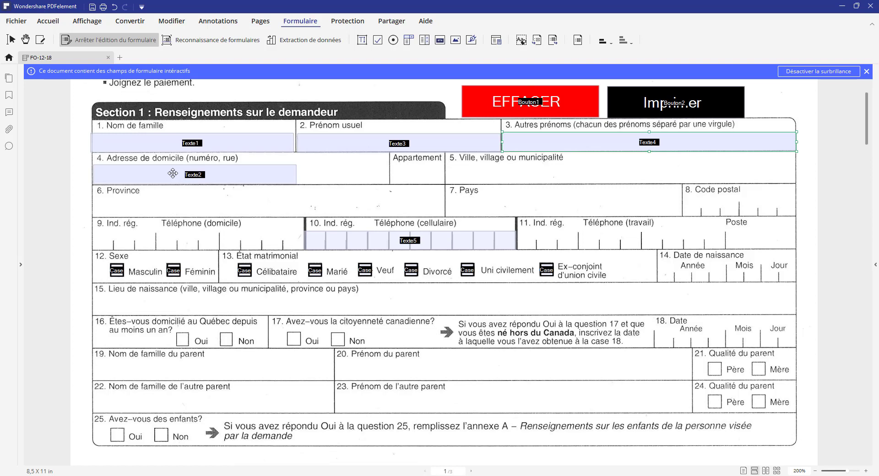
{"action": "double_click", "coordinate": [173, 173]}
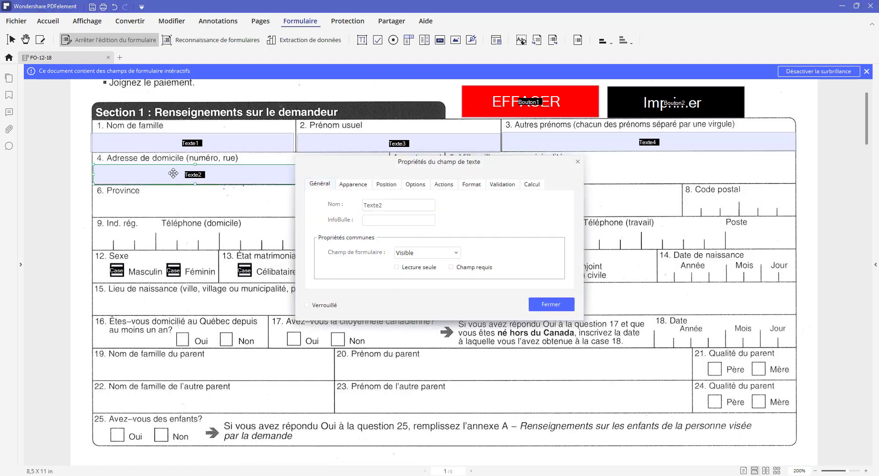
{"action": "left_click", "coordinate": [532, 185]}
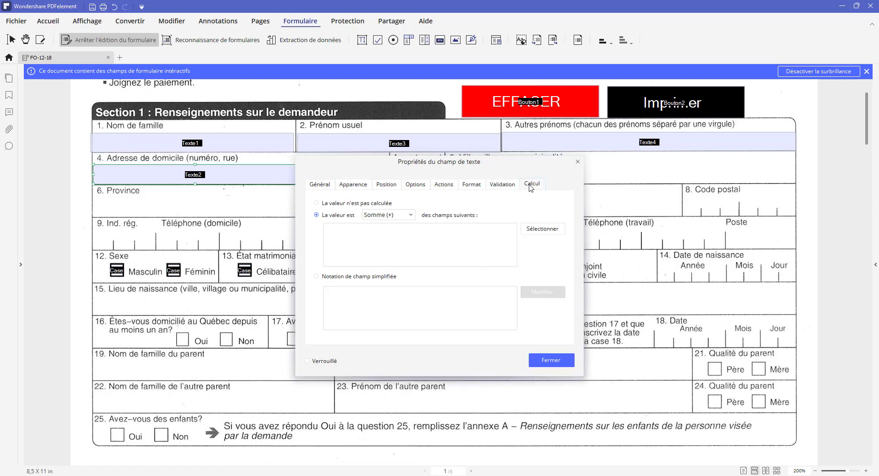
{"action": "left_click", "coordinate": [316, 215]}
{"action": "left_click", "coordinate": [316, 204]}
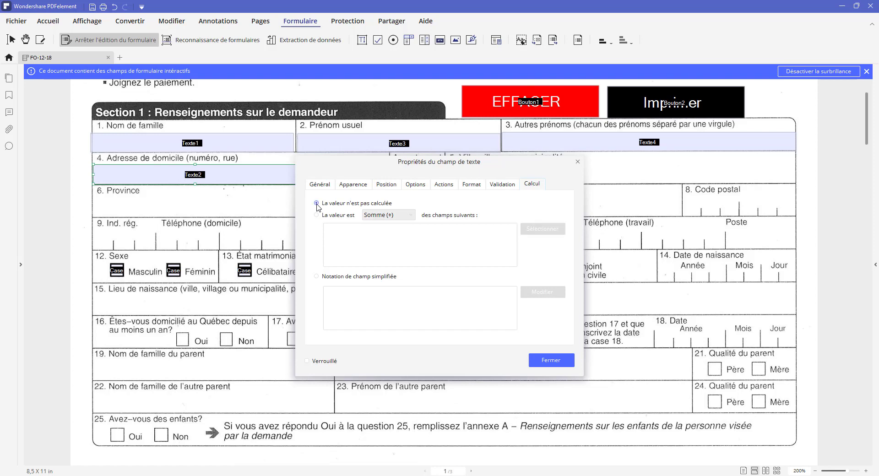
{"action": "left_click", "coordinate": [546, 361]}
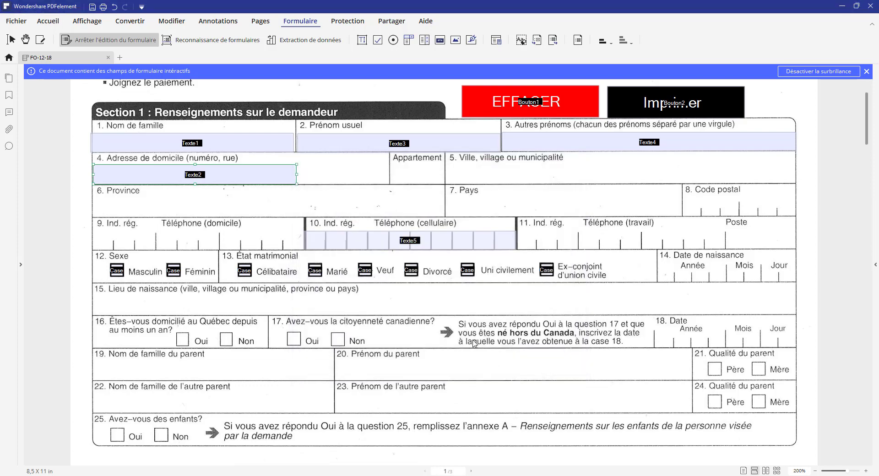
Step: Switch to Acrobat Reader and test the Sexe boxes by checking Masculin and Féminin, dismissing the warning
{"action": "key", "text": "alt+Tab"}
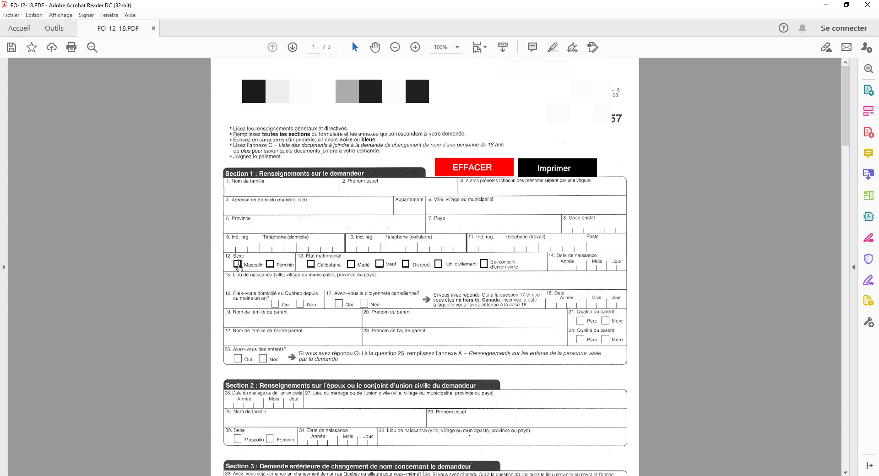
{"action": "left_click", "coordinate": [237, 265]}
{"action": "left_click", "coordinate": [270, 266]}
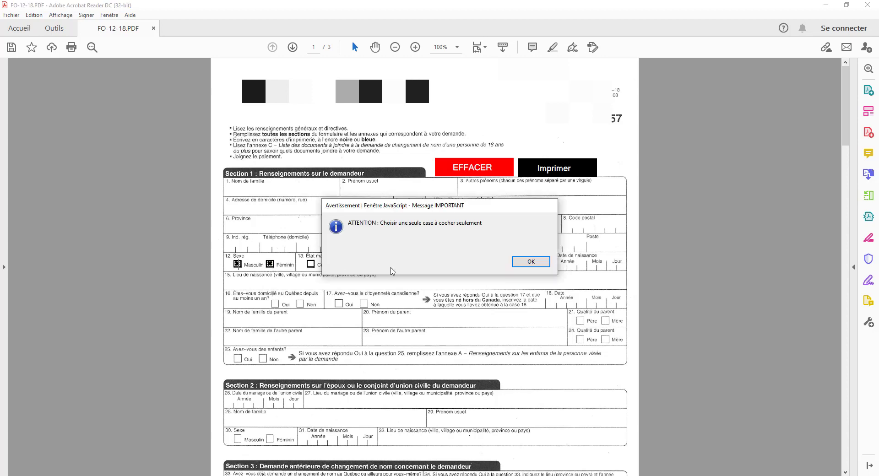
{"action": "left_click", "coordinate": [521, 264]}
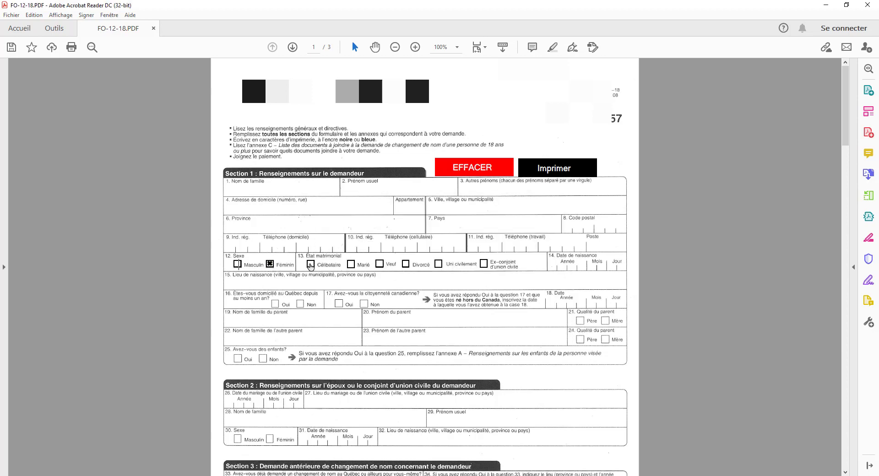
Step: Test the État matrimonial boxes by checking Célibataire, Veuf, Ex-conjoint d'union civile and Uni civilement in turn, dismissing each warning
{"action": "left_click", "coordinate": [310, 264]}
{"action": "left_click", "coordinate": [380, 264]}
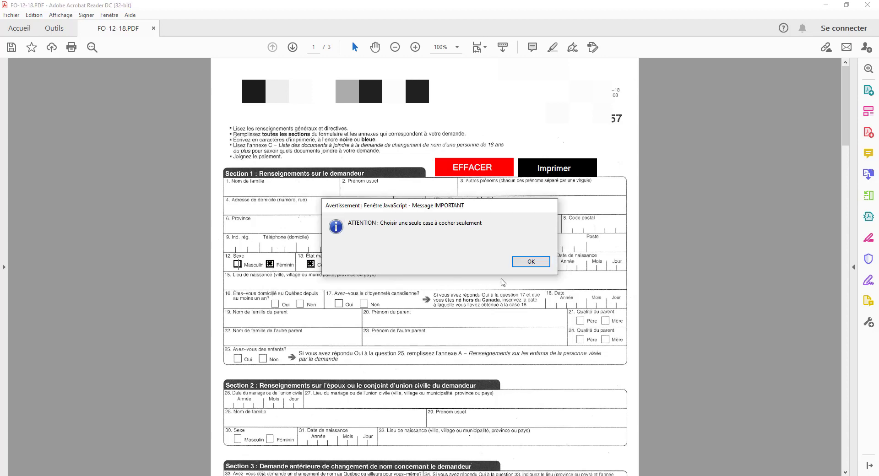
{"action": "left_click", "coordinate": [520, 261]}
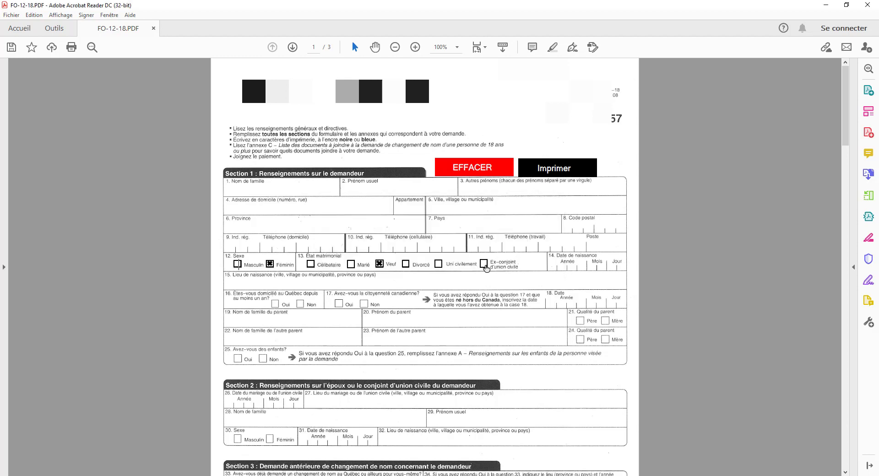
{"action": "left_click", "coordinate": [484, 263]}
{"action": "left_click", "coordinate": [531, 261]}
{"action": "left_click", "coordinate": [439, 265]}
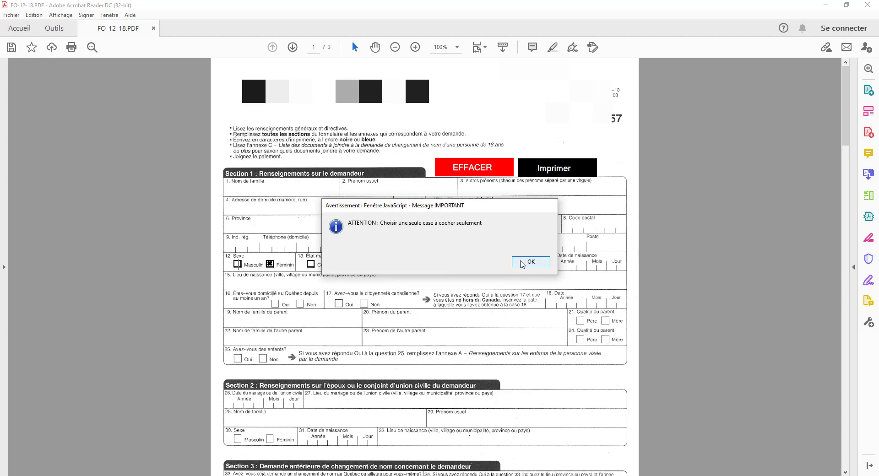
{"action": "left_click", "coordinate": [522, 263]}
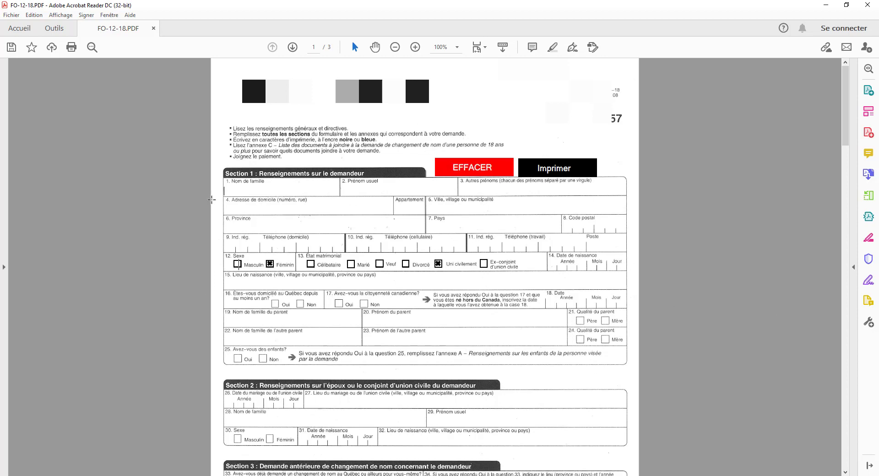
{"action": "double_click", "coordinate": [247, 189]}
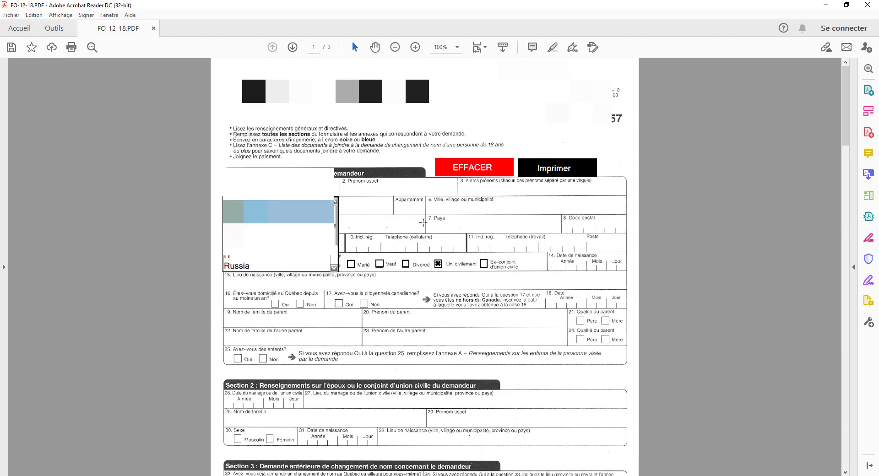
{"action": "left_click", "coordinate": [422, 219]}
{"action": "left_click", "coordinate": [443, 129]}
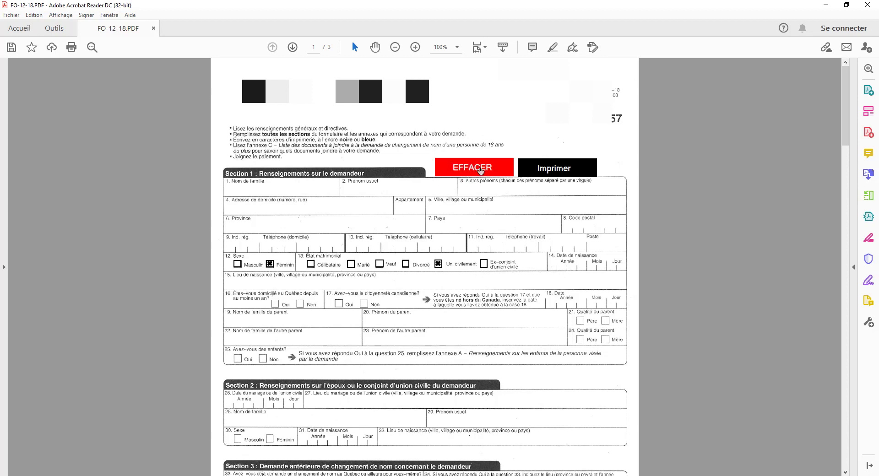
Step: Test the EFFACER button to reset the form and the Imprimer button to open the print dialog, cancelling the print
{"action": "left_click", "coordinate": [480, 170]}
{"action": "left_click", "coordinate": [542, 168]}
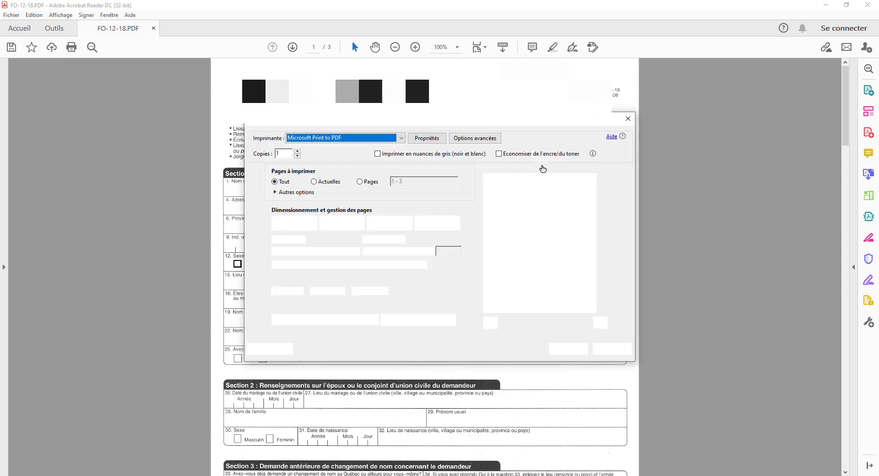
{"action": "left_click", "coordinate": [613, 350]}
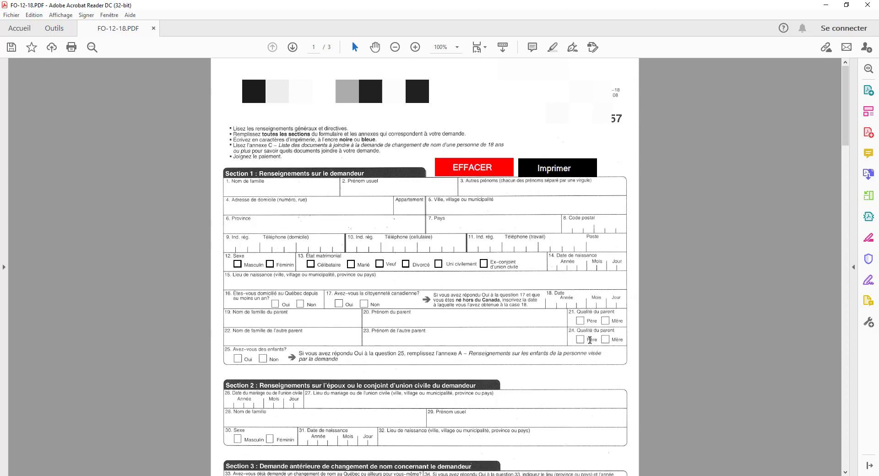
Step: Switch back to PDFelement and end form-field editing so the form can be filled in
{"action": "mouse_move", "coordinate": [594, 475]}
{"action": "key", "text": "alt+Tab"}
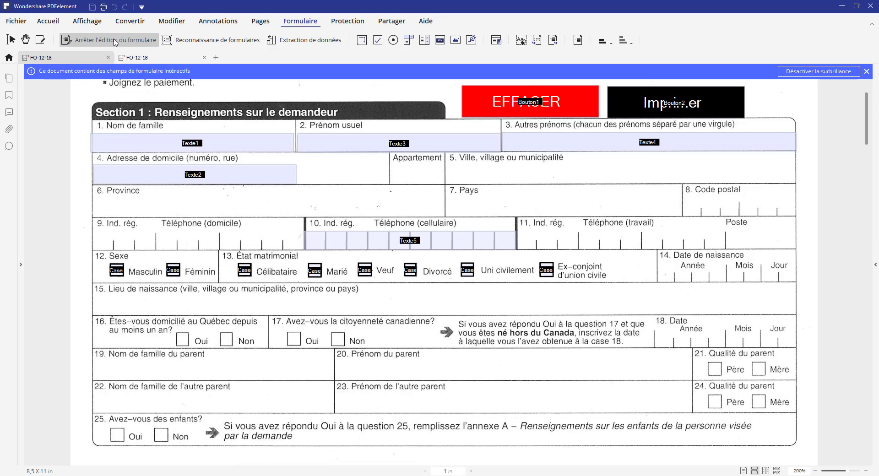
{"action": "left_click", "coordinate": [115, 42]}
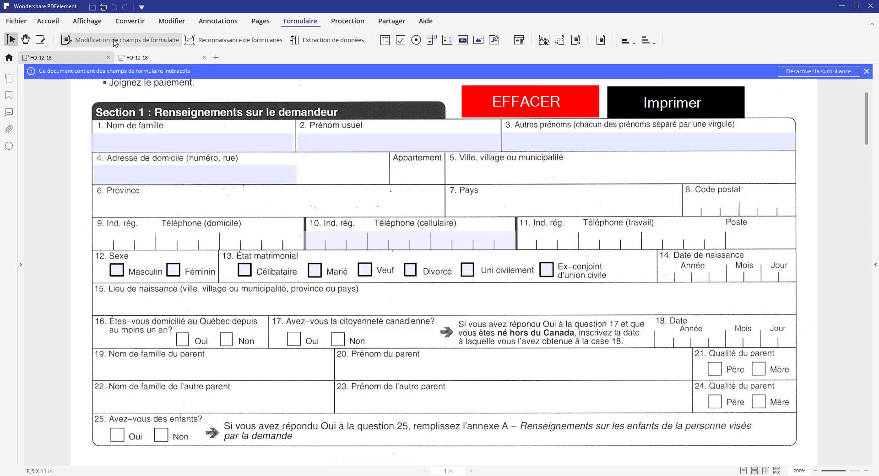
{"action": "left_click", "coordinate": [543, 43]}
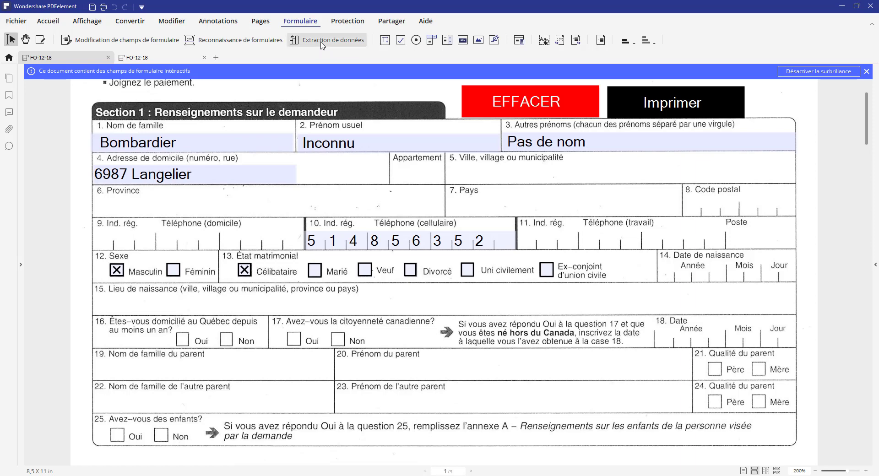
Step: Extract the form field data of FO-12-18.PDF to a .csv file named with the applicant's family name
{"action": "left_click", "coordinate": [323, 43]}
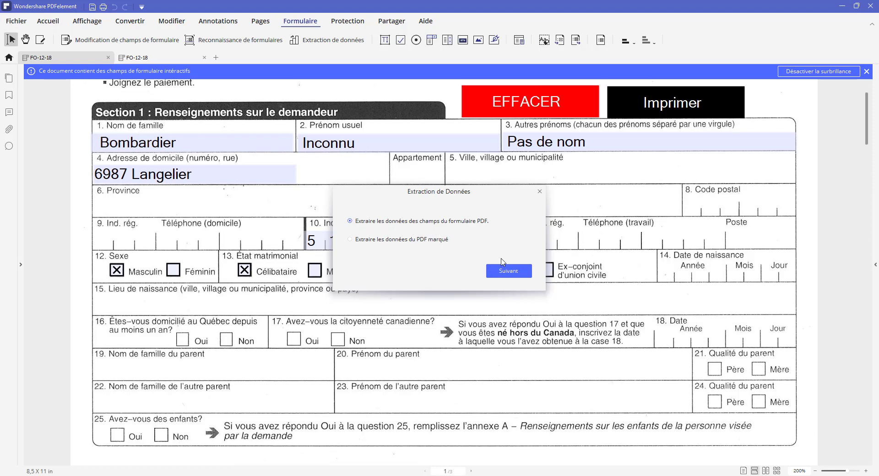
{"action": "left_click", "coordinate": [501, 273]}
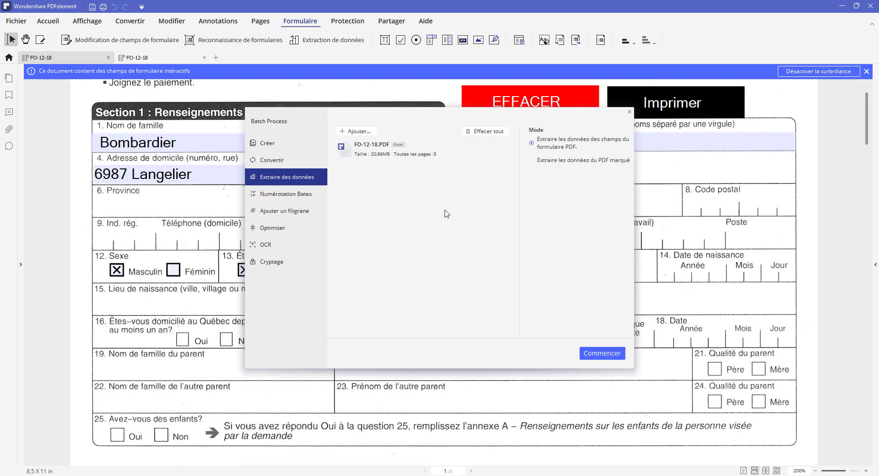
{"action": "left_click", "coordinate": [602, 354]}
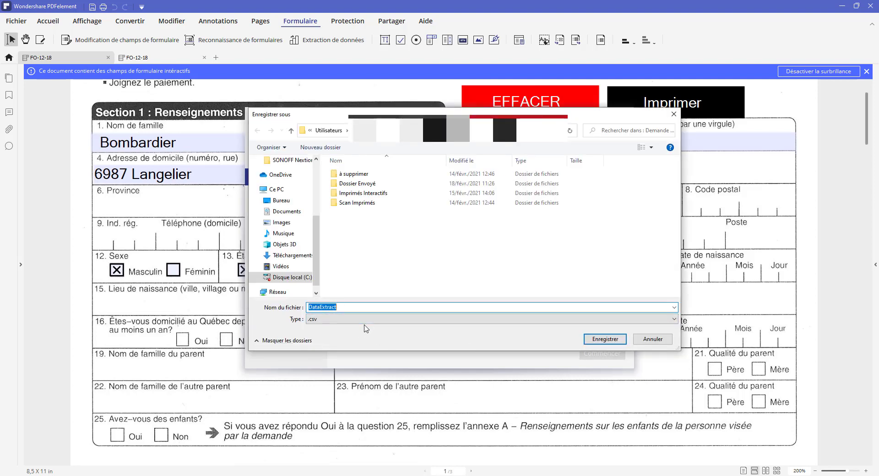
{"action": "type", "text": "Bombardier"}
{"action": "left_click", "coordinate": [671, 323]}
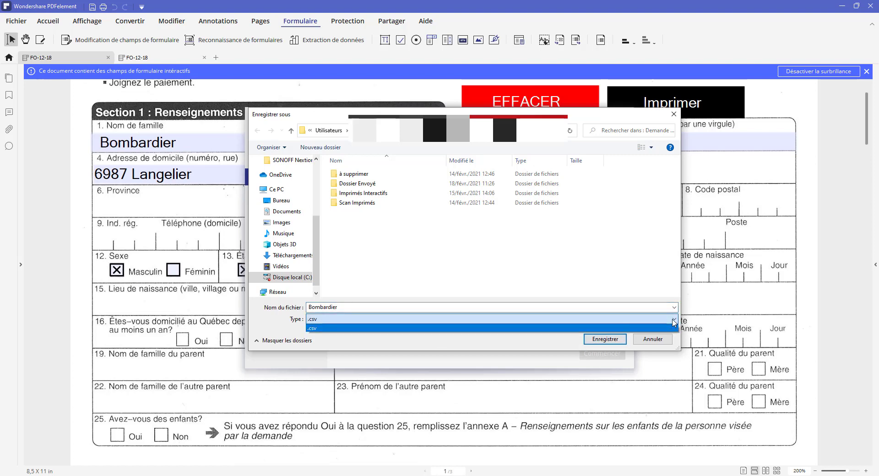
{"action": "left_click", "coordinate": [672, 322]}
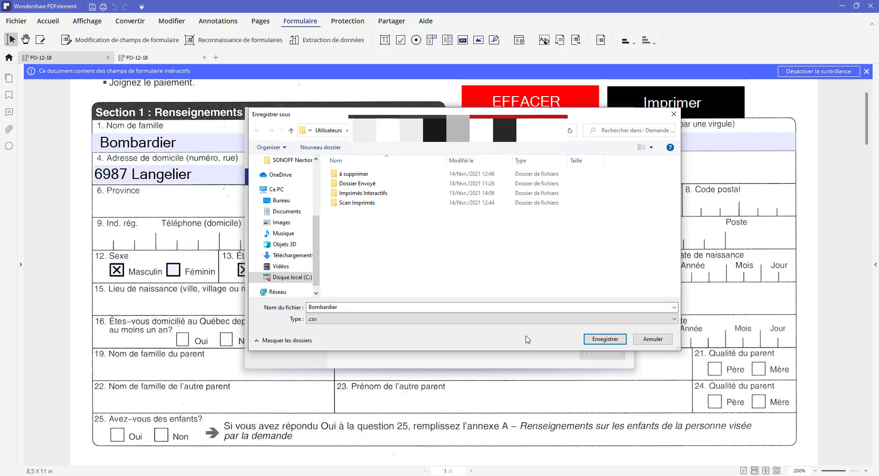
{"action": "left_click", "coordinate": [604, 340]}
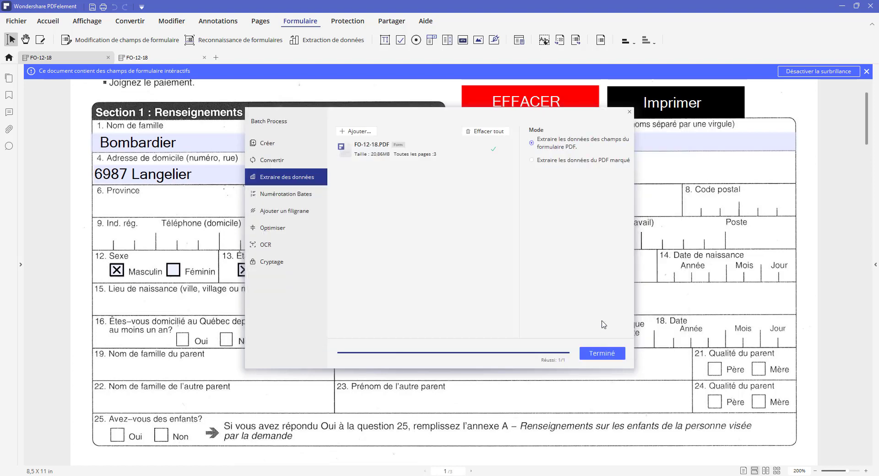
Step: Close the finished extraction and extract the form field data of FO-12-18.PDF again, overwriting the existing .csv file
{"action": "left_click", "coordinate": [605, 357]}
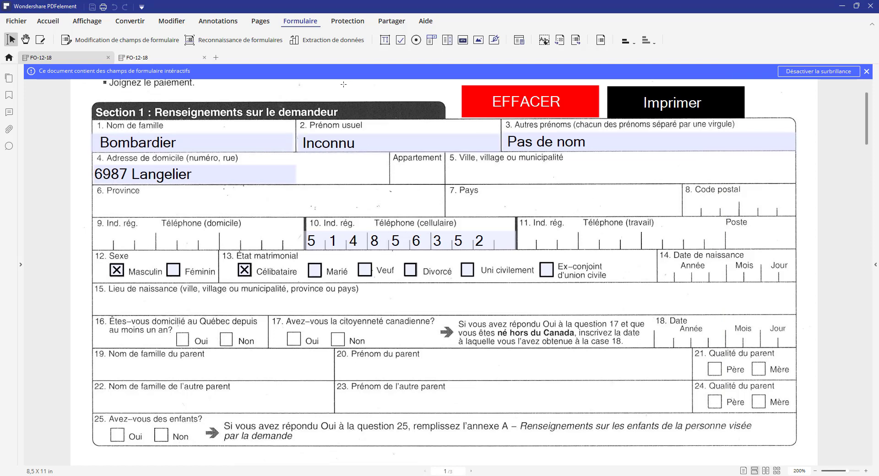
{"action": "left_click", "coordinate": [322, 41]}
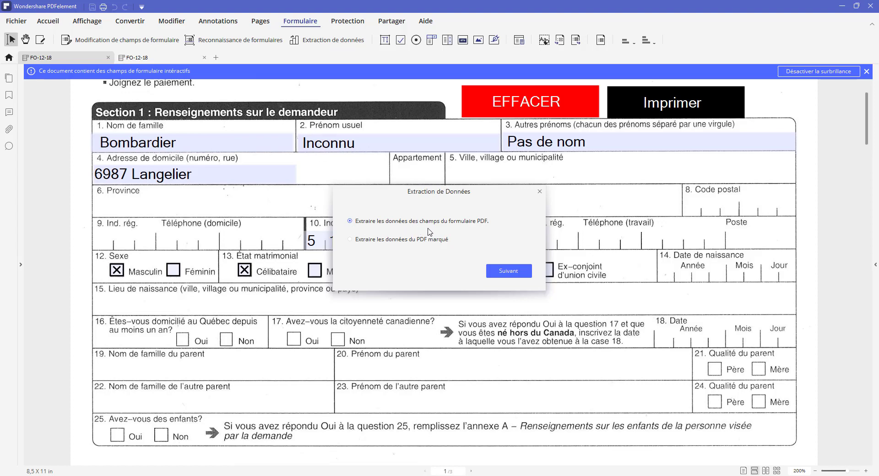
{"action": "left_click", "coordinate": [512, 273]}
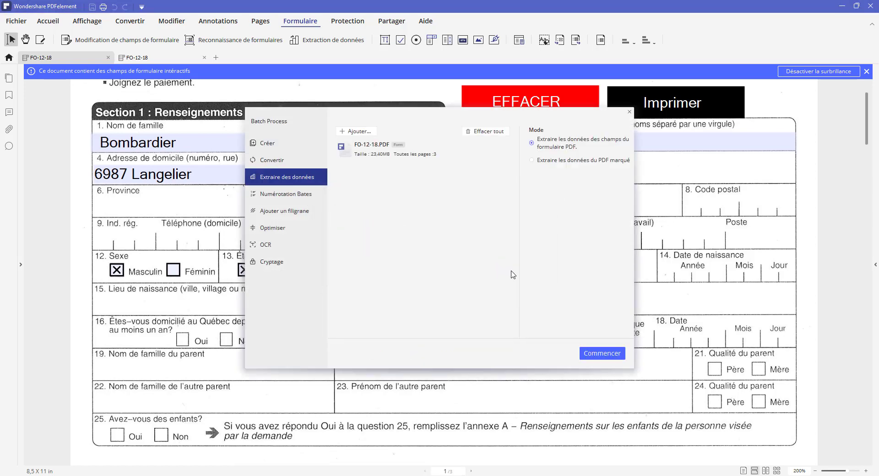
{"action": "left_click", "coordinate": [595, 356]}
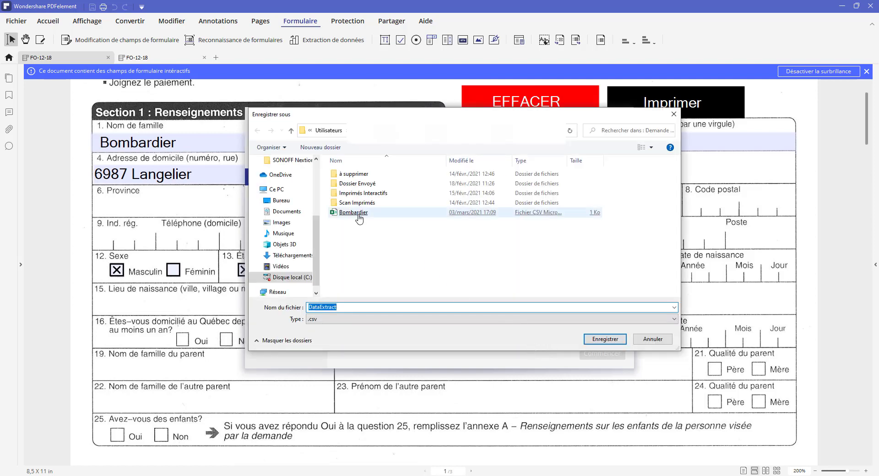
{"action": "double_click", "coordinate": [360, 219]}
{"action": "left_click", "coordinate": [463, 247]}
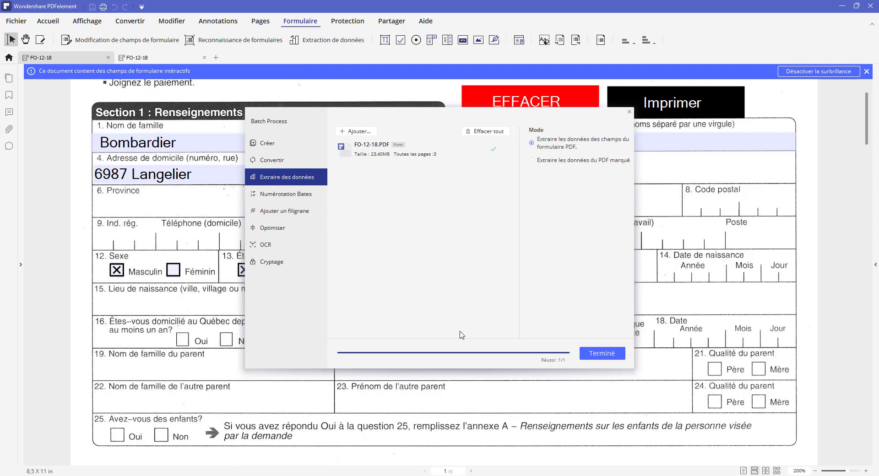
{"action": "left_click", "coordinate": [603, 358]}
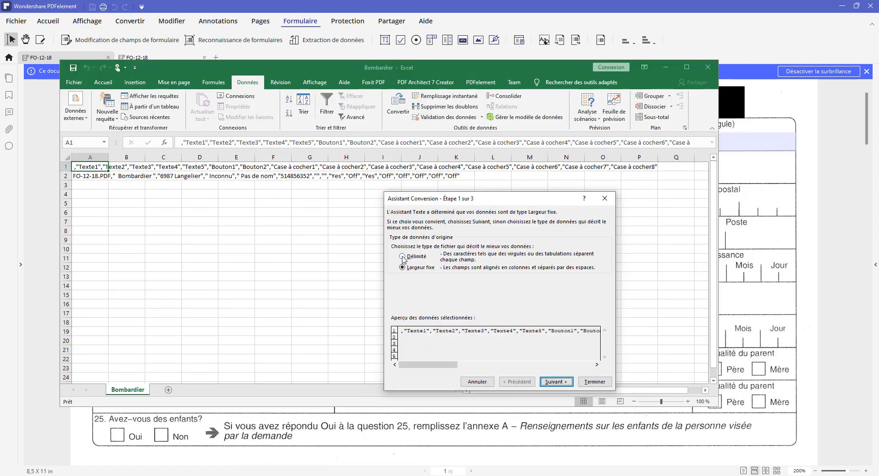
Step: In Excel, convert the header row in A1 to columns as Délimité data with Tabulation and Virgule separators and Standard format
{"action": "left_click", "coordinate": [403, 257]}
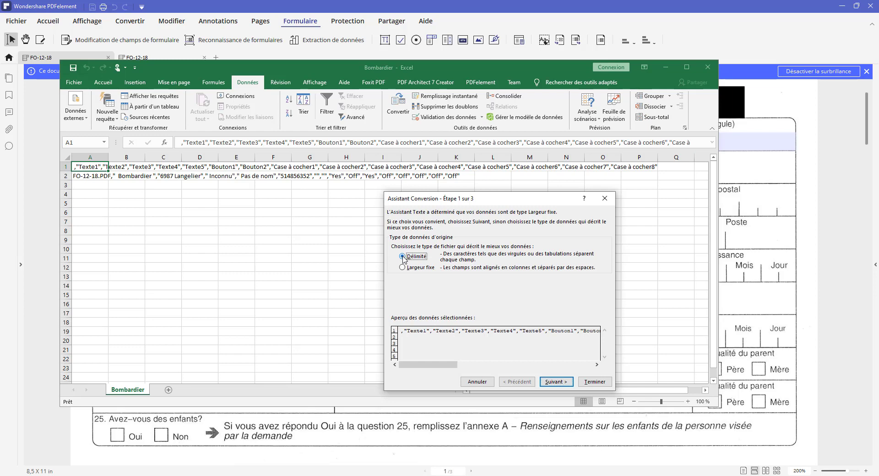
{"action": "left_click", "coordinate": [557, 382]}
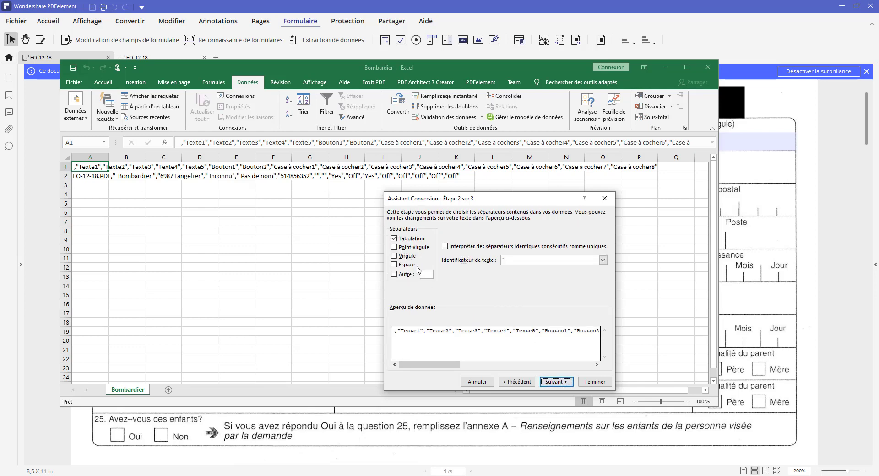
{"action": "left_click", "coordinate": [412, 256]}
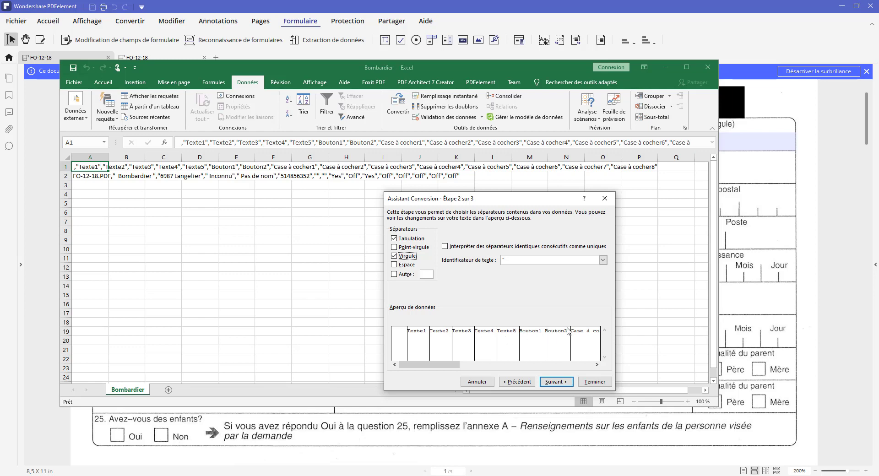
{"action": "left_click", "coordinate": [556, 382]}
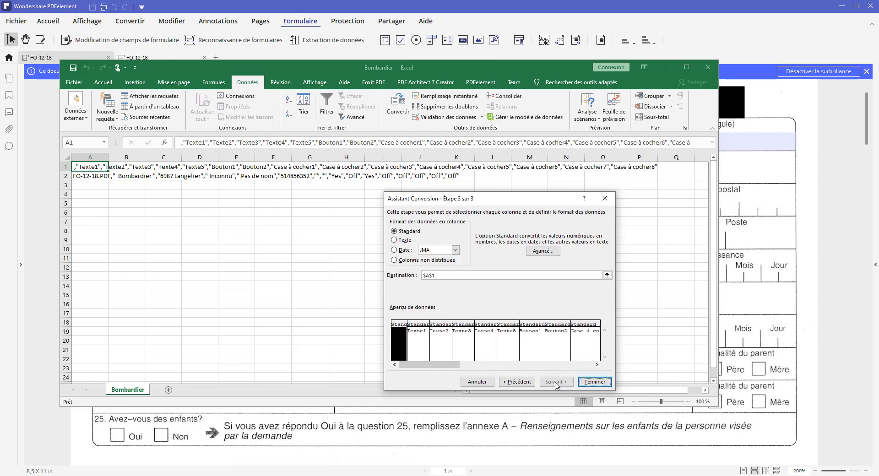
{"action": "left_click", "coordinate": [595, 382]}
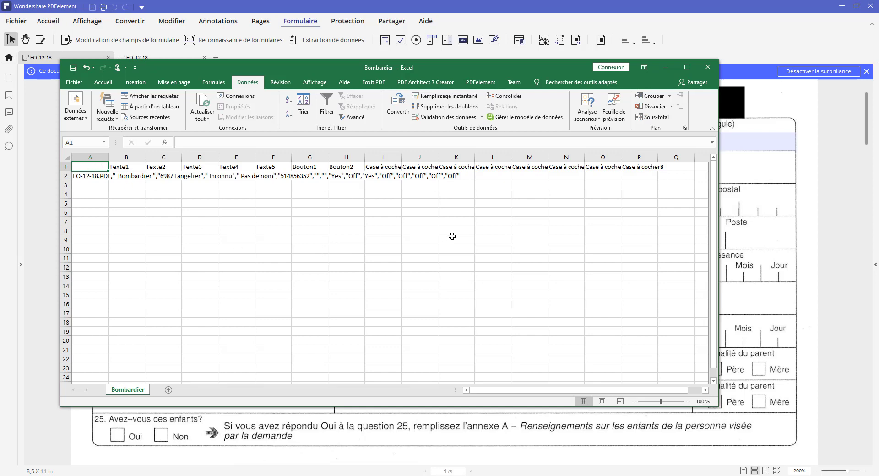
Step: Clear the contents of cells A1 to A3 and restore them
{"action": "left_click_drag", "start_coordinate": [90, 167], "coordinate": [92, 185]}
{"action": "key", "text": "ctrl+c"}
{"action": "key", "text": "Delete"}
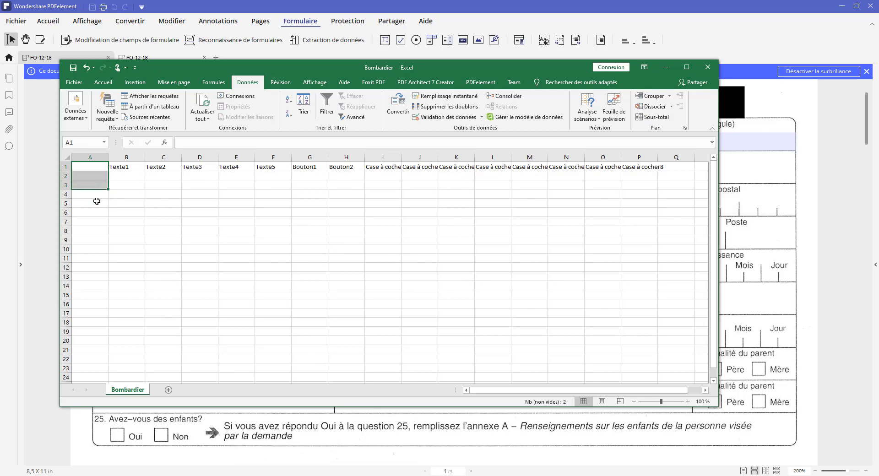
{"action": "left_click", "coordinate": [228, 209]}
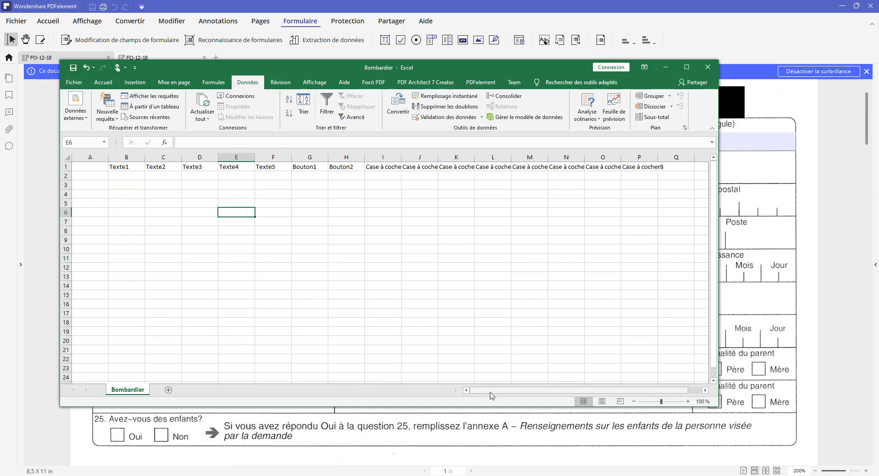
{"action": "left_click_drag", "start_coordinate": [492, 397], "coordinate": [466, 391]}
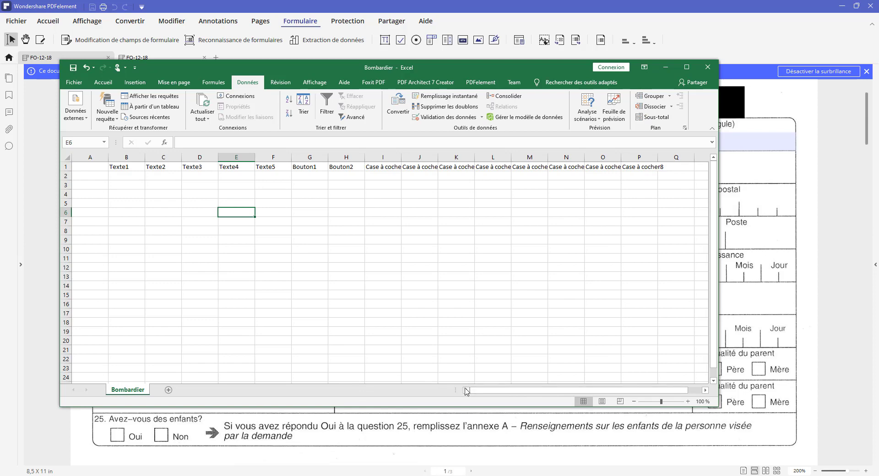
{"action": "key", "text": "ctrl+Home"}
{"action": "key", "text": "ctrl+v"}
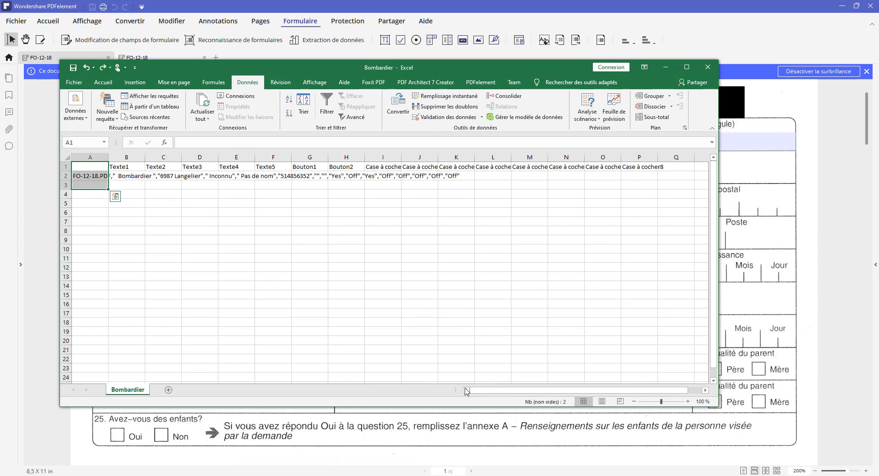
{"action": "left_click", "coordinate": [238, 238]}
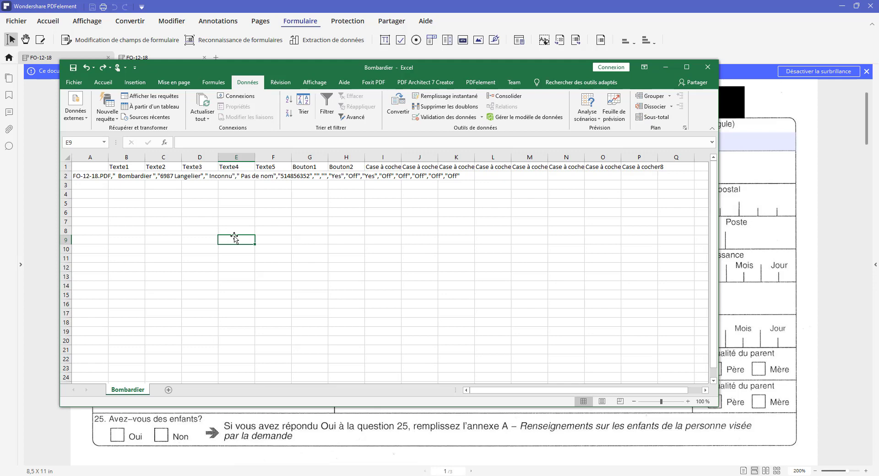
Step: Split the extracted data in row 2 into separate columns and clear the contents of column A
{"action": "key", "text": "ctrl+y"}
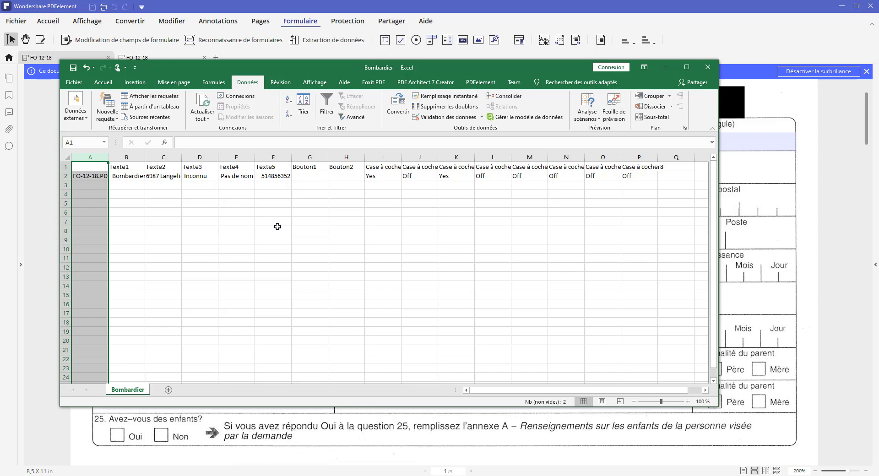
{"action": "key", "text": "Delete"}
{"action": "left_click", "coordinate": [307, 222]}
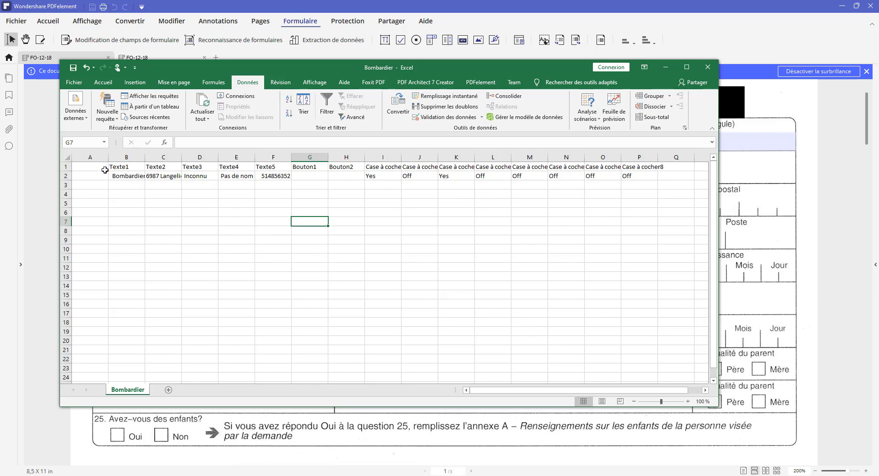
{"action": "left_click_drag", "start_coordinate": [101, 168], "coordinate": [652, 186]}
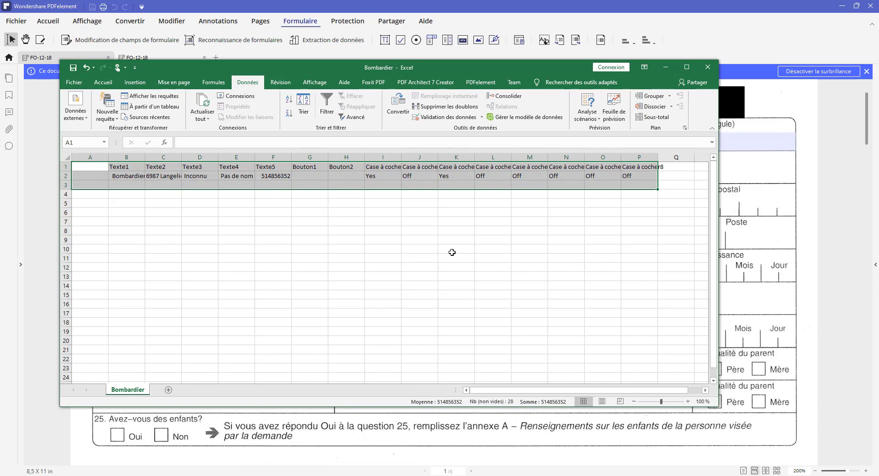
{"action": "left_click", "coordinate": [452, 253]}
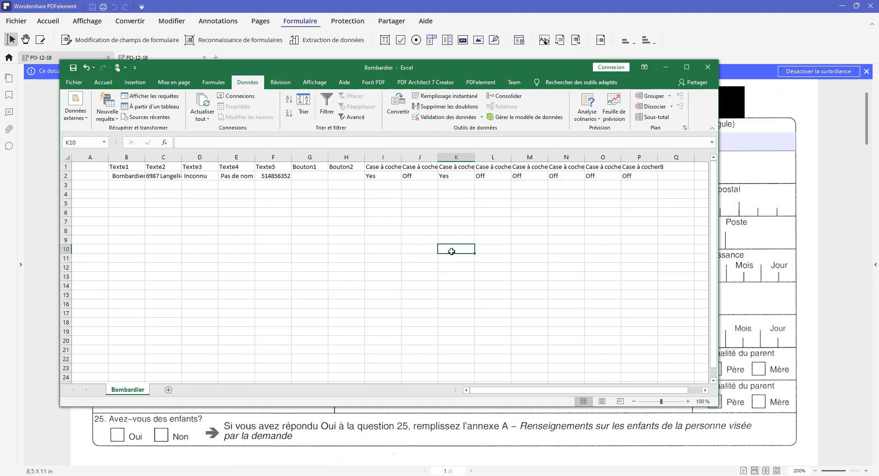
Step: Switch back to PDFelement, turn on form-field editing and rename the text field under box 1 as Nom de Famille
{"action": "left_click", "coordinate": [621, 446]}
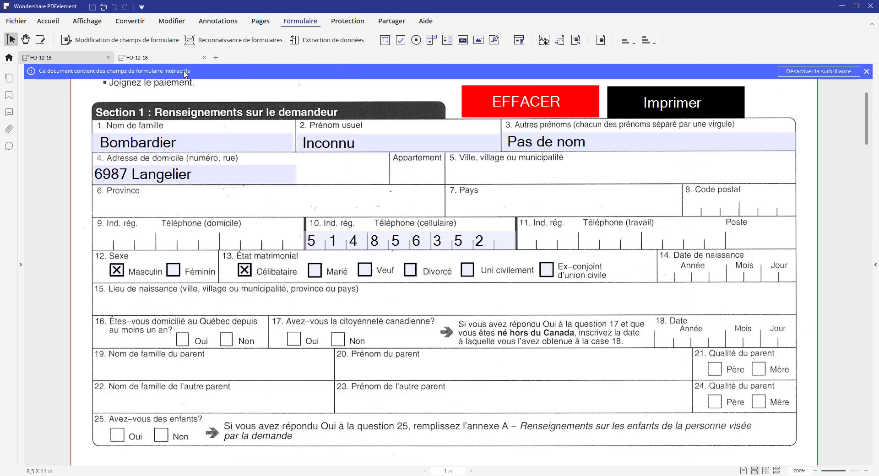
{"action": "left_click", "coordinate": [148, 43]}
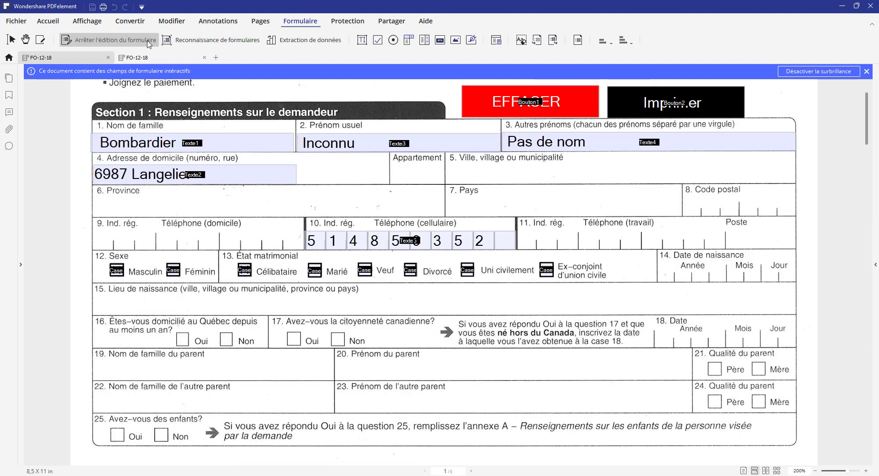
{"action": "double_click", "coordinate": [176, 144]}
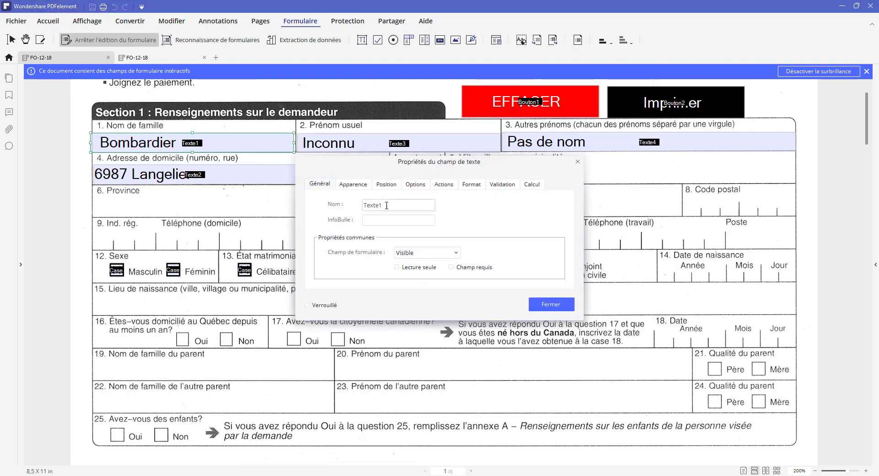
{"action": "double_click", "coordinate": [387, 205]}
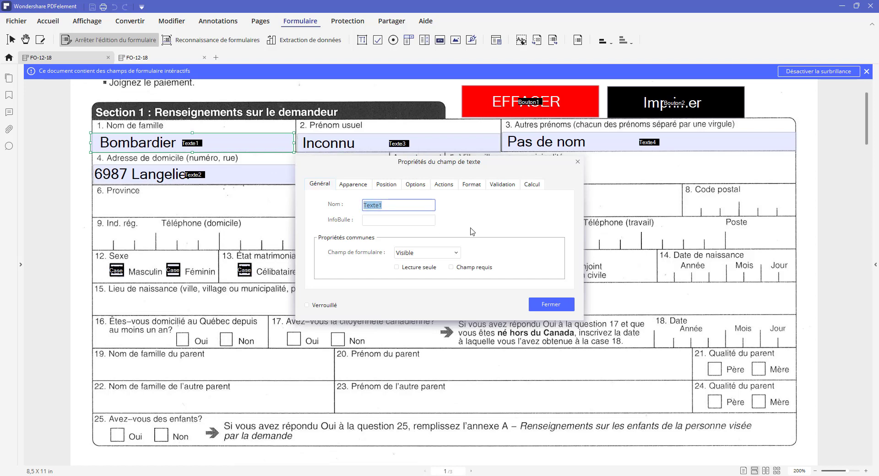
{"action": "type", "text": "Nom de Famille"}
{"action": "left_click", "coordinate": [501, 285]}
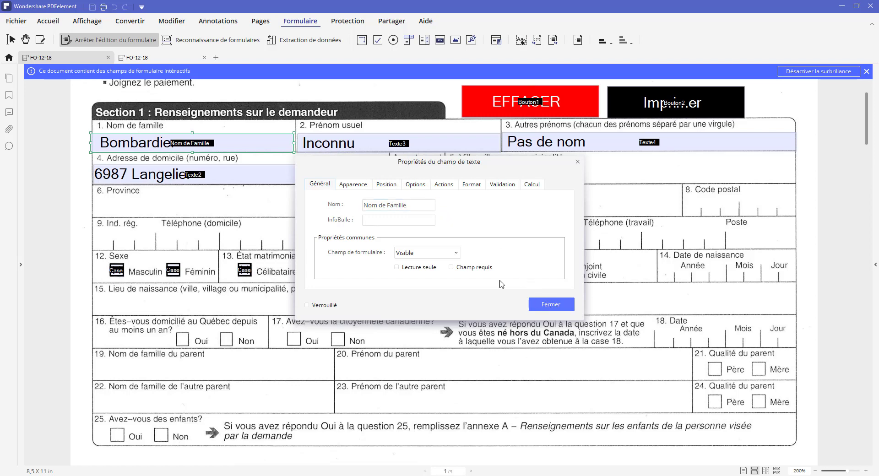
{"action": "left_click", "coordinate": [545, 305]}
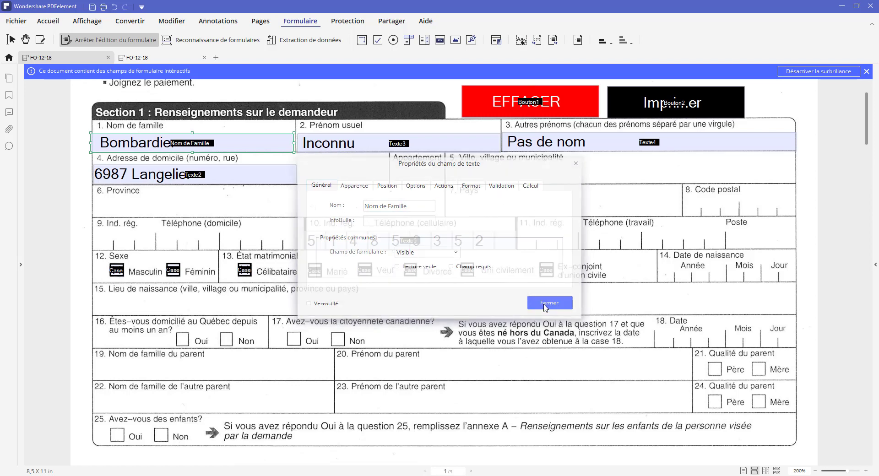
Step: Rename the text field under box 2, Prénom usuel, as Prénom Usuel and close its properties
{"action": "double_click", "coordinate": [335, 140]}
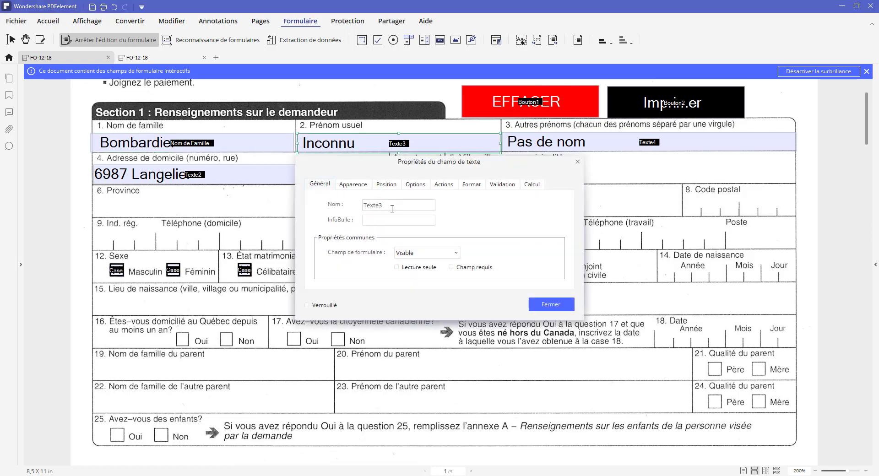
{"action": "left_click_drag", "start_coordinate": [392, 205], "coordinate": [342, 208]}
{"action": "type", "text": "Prénom Usuel"}
{"action": "left_click", "coordinate": [537, 312]}
{"action": "left_click", "coordinate": [549, 305]}
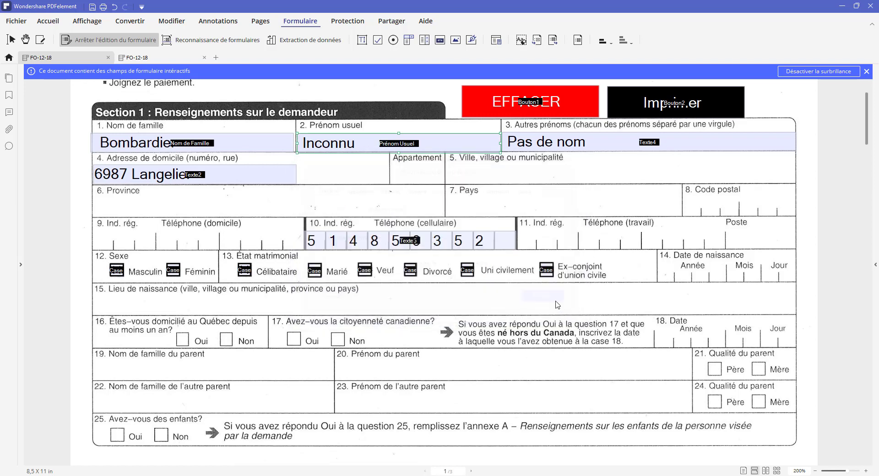
Step: Rename the text field under box 3, Autres prénoms, as Autres Noms and close its properties
{"action": "double_click", "coordinate": [591, 145]}
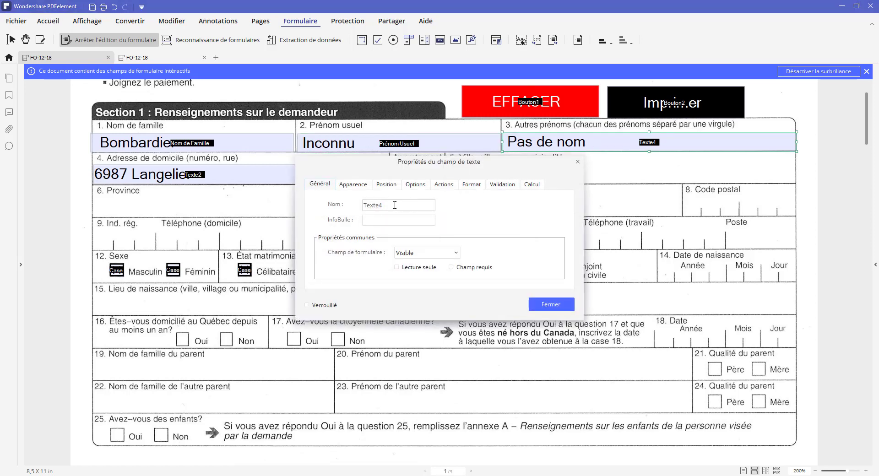
{"action": "left_click_drag", "start_coordinate": [395, 205], "coordinate": [346, 206]}
{"action": "type", "text": "Autres Noms"}
{"action": "left_click", "coordinate": [547, 306]}
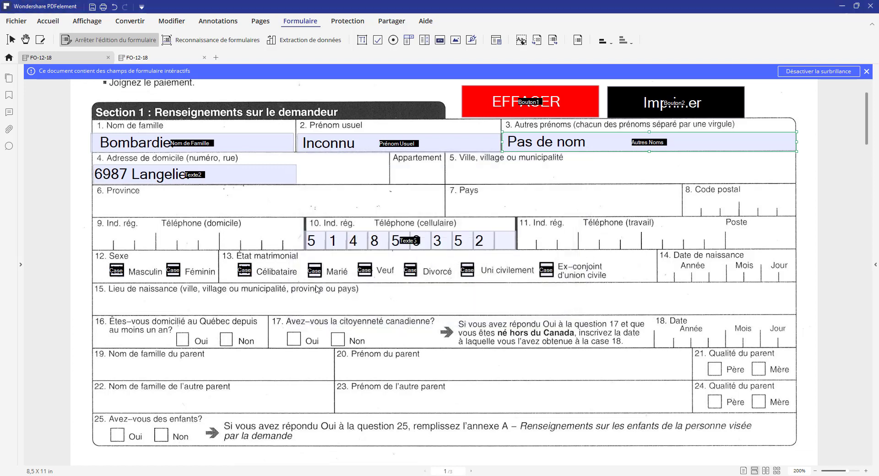
Step: Rename the check box beside Masculin in the Sexe box as Masculin and close its properties
{"action": "double_click", "coordinate": [116, 270]}
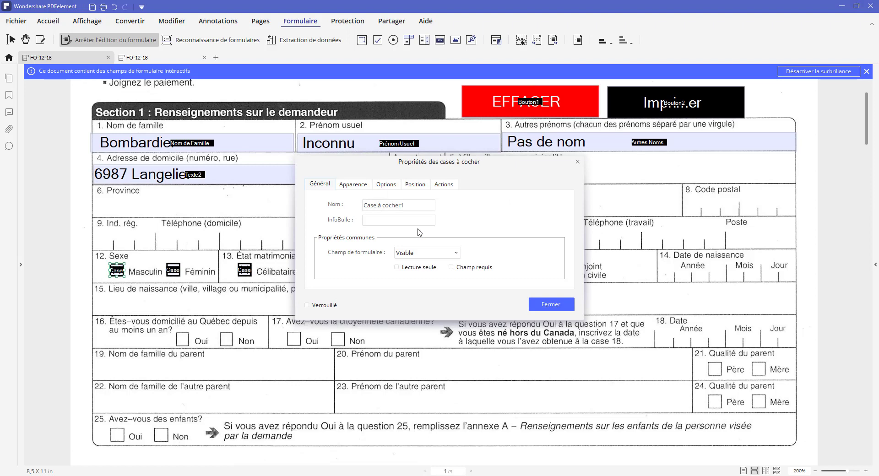
{"action": "left_click_drag", "start_coordinate": [415, 208], "coordinate": [359, 205]}
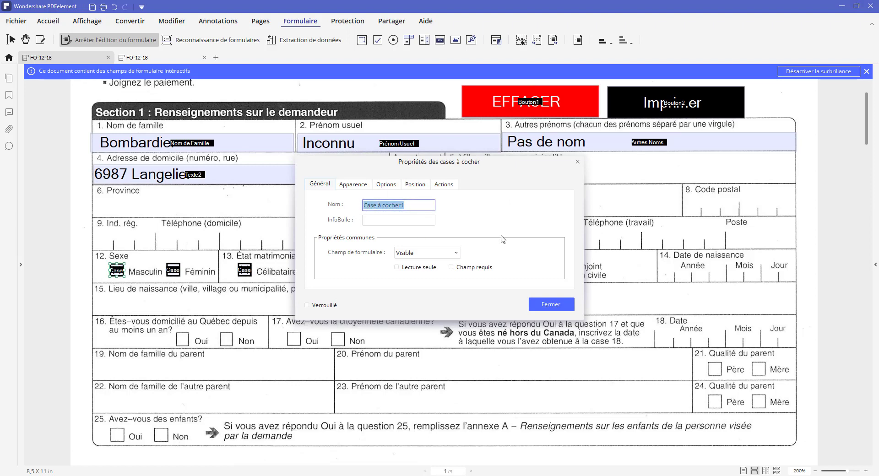
{"action": "type", "text": "Masculin"}
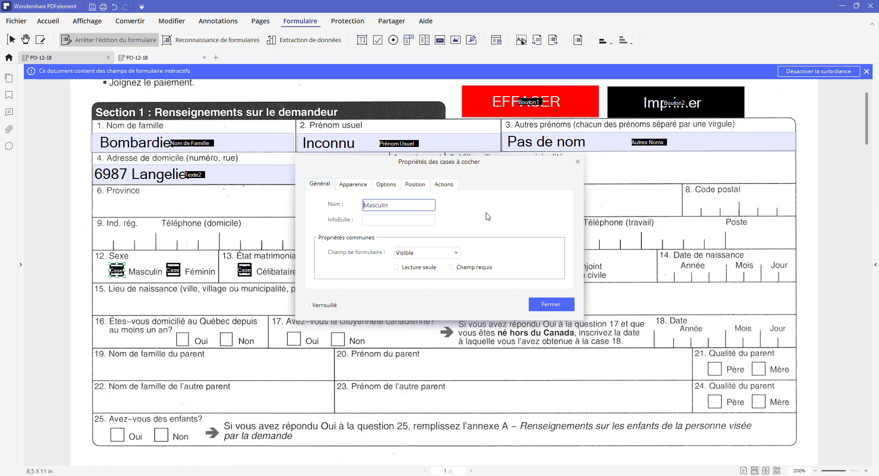
{"action": "left_click", "coordinate": [561, 302]}
{"action": "left_click", "coordinate": [556, 307]}
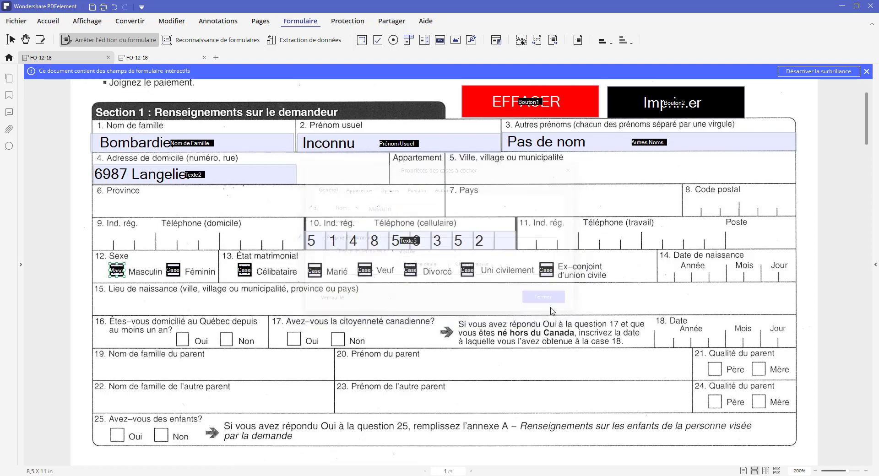
Step: Rename the check box beside Féminin in the Sexe box as Féminin and close its properties
{"action": "double_click", "coordinate": [174, 270]}
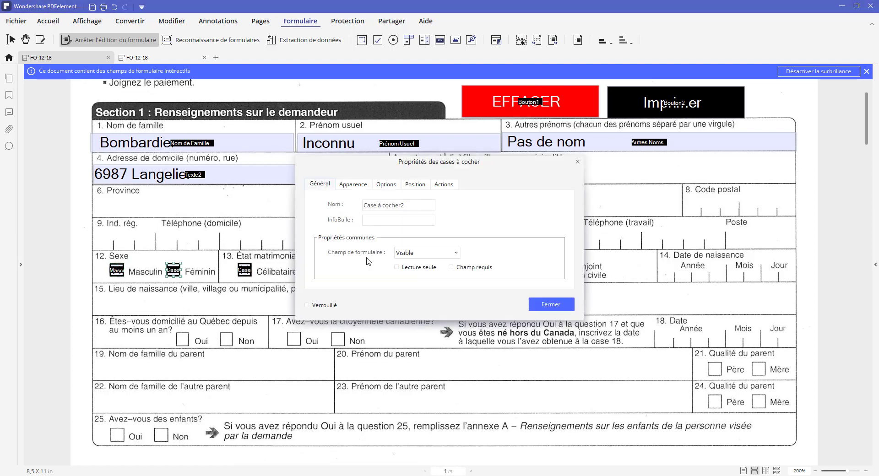
{"action": "left_click_drag", "start_coordinate": [410, 204], "coordinate": [339, 205]}
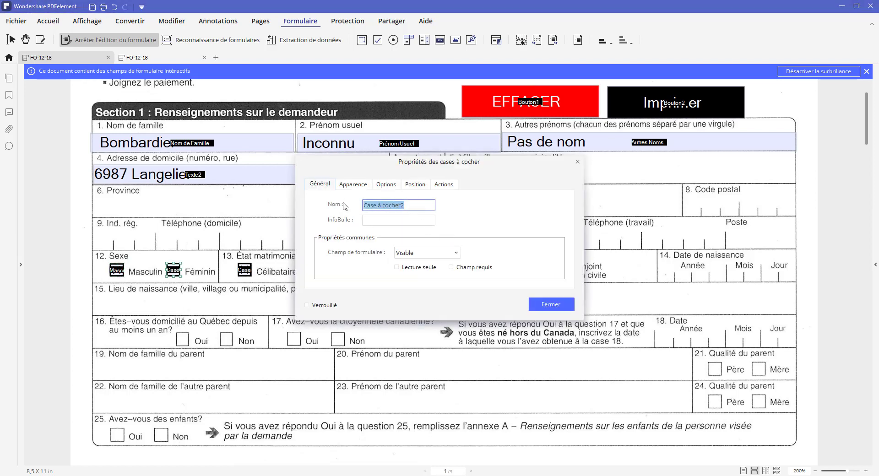
{"action": "type", "text": "Fe"}
{"action": "left_click", "coordinate": [563, 308]}
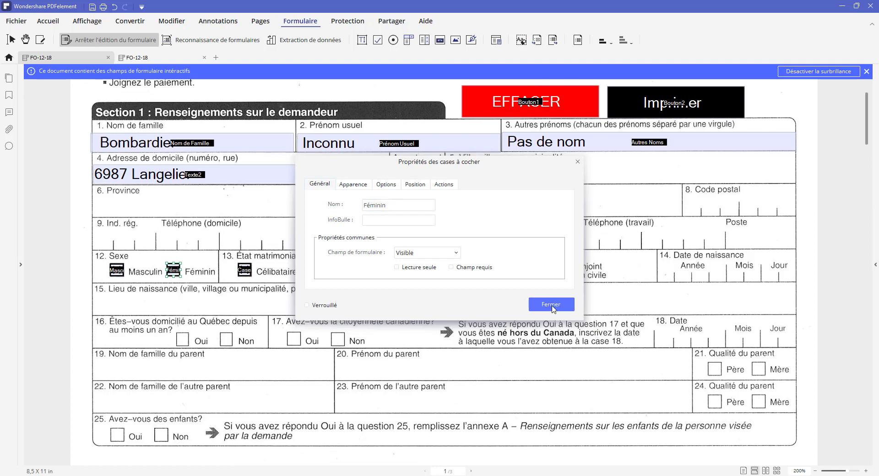
{"action": "left_click", "coordinate": [560, 306]}
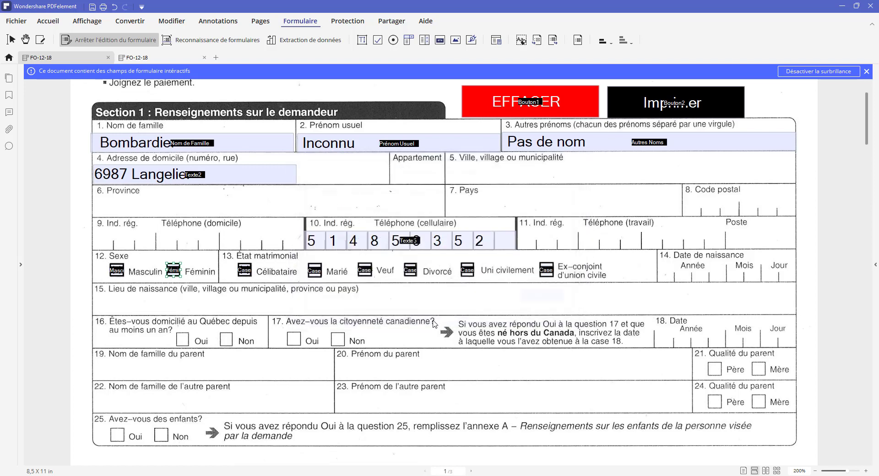
Step: Rename the check box beside Célibataire in the État matrimonial box as Celibataire and close its properties
{"action": "double_click", "coordinate": [245, 270]}
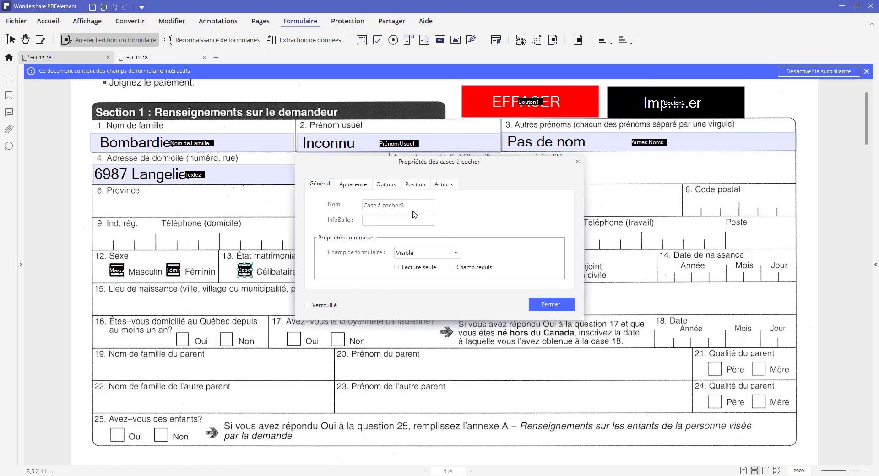
{"action": "left_click_drag", "start_coordinate": [407, 205], "coordinate": [326, 207]}
{"action": "type", "text": "Ce"}
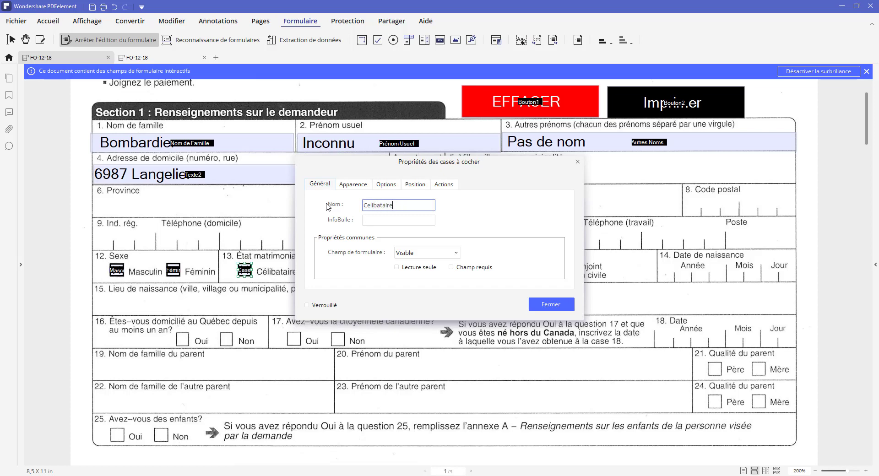
{"action": "type", "text": "libataire"}
{"action": "left_click", "coordinate": [553, 304]}
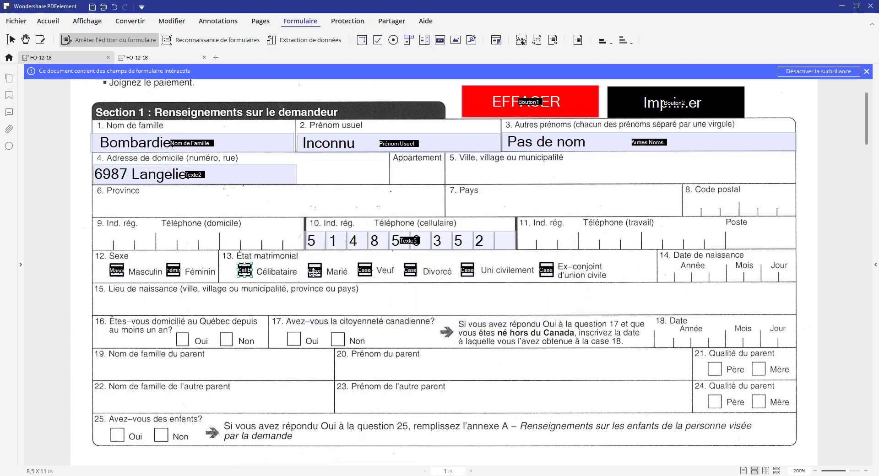
Step: Rename the check box beside Marié in the État matrimonial box as Marié, close its properties and leave form-field editing
{"action": "double_click", "coordinate": [314, 271]}
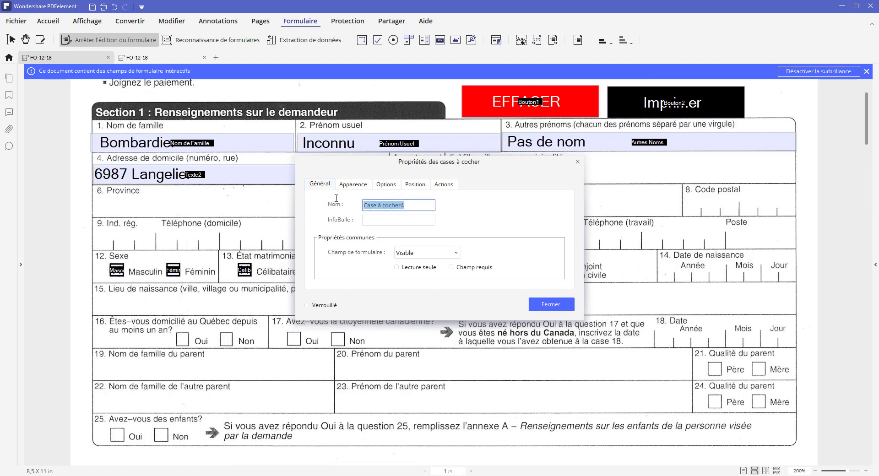
{"action": "type", "text": "Marié"}
{"action": "left_click", "coordinate": [570, 301]}
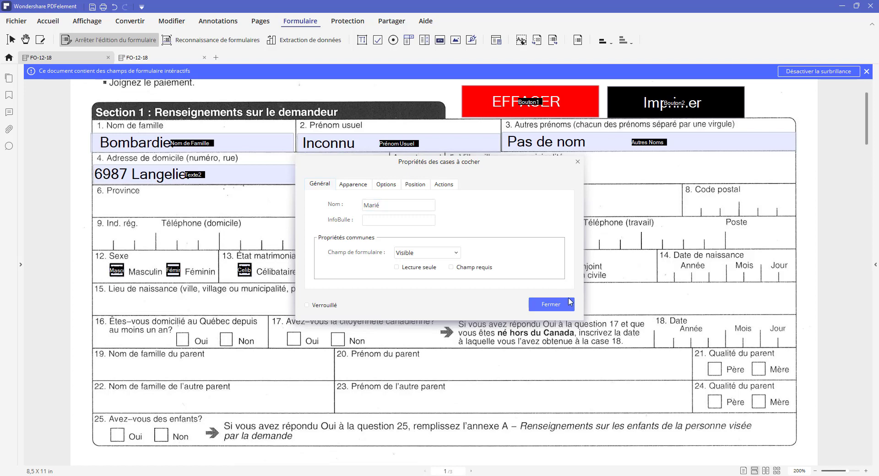
{"action": "left_click", "coordinate": [564, 306]}
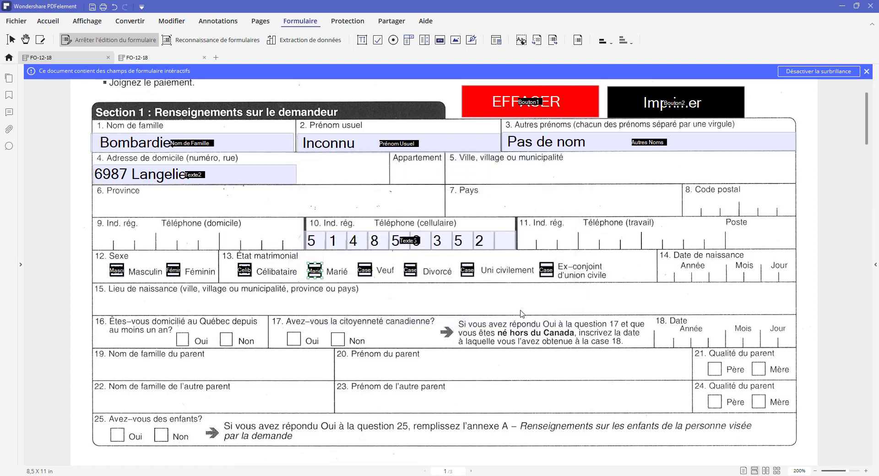
{"action": "left_click", "coordinate": [97, 41]}
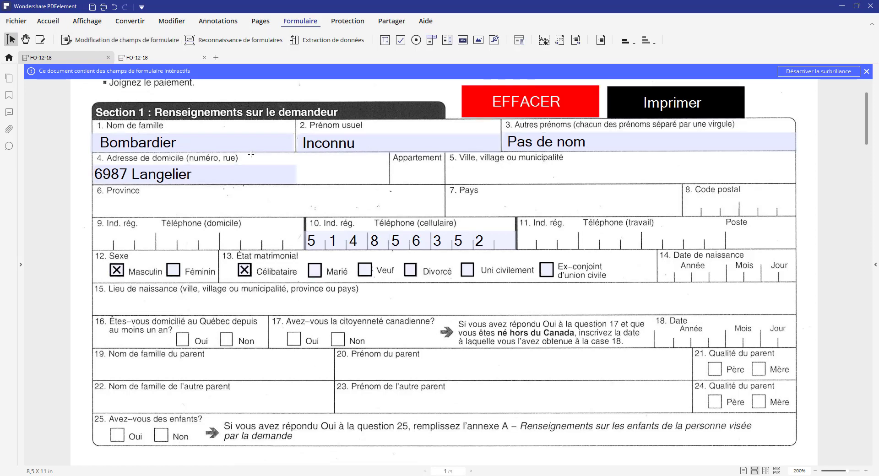
Step: Turn form-field editing back on and rename the text field under box 10, Téléphone (cellulaire), as # Cellulaire, closing its properties
{"action": "left_click", "coordinate": [139, 42]}
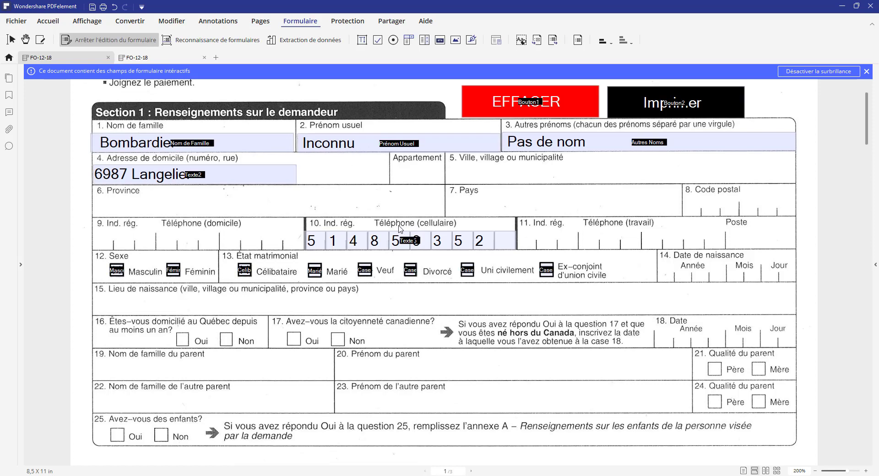
{"action": "double_click", "coordinate": [381, 238]}
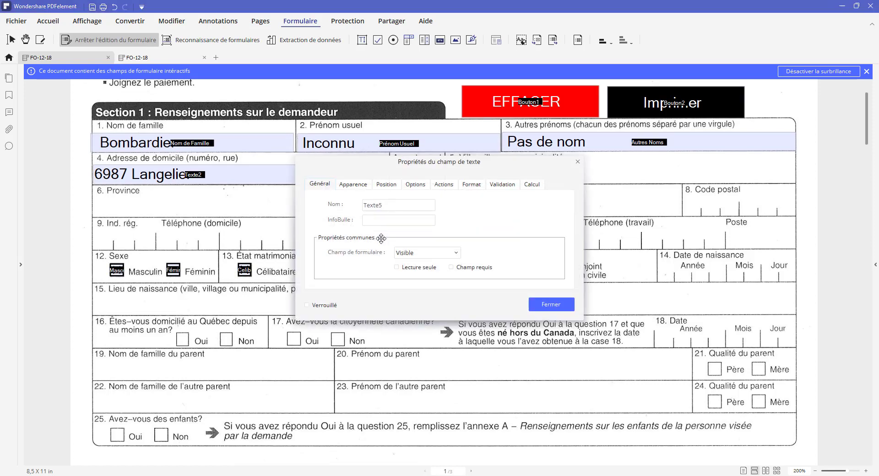
{"action": "left_click_drag", "start_coordinate": [403, 205], "coordinate": [338, 206]}
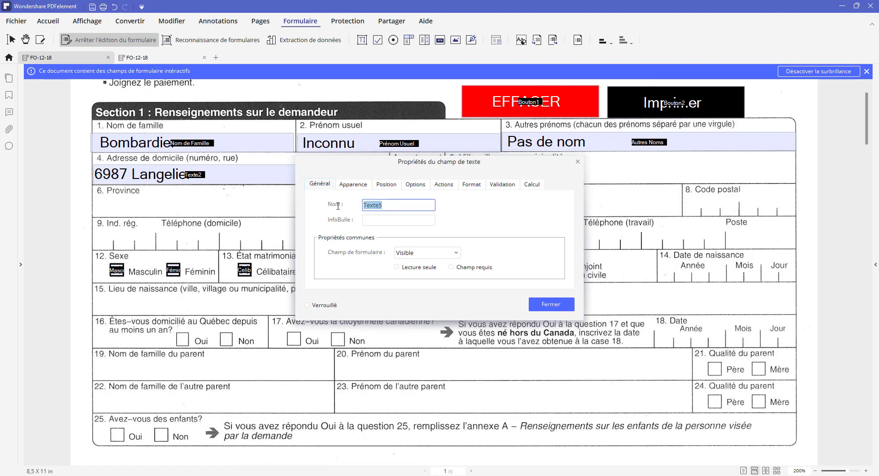
{"action": "type", "text": "Ce"}
{"action": "type", "text": "#"}
{"action": "left_click", "coordinate": [563, 306]}
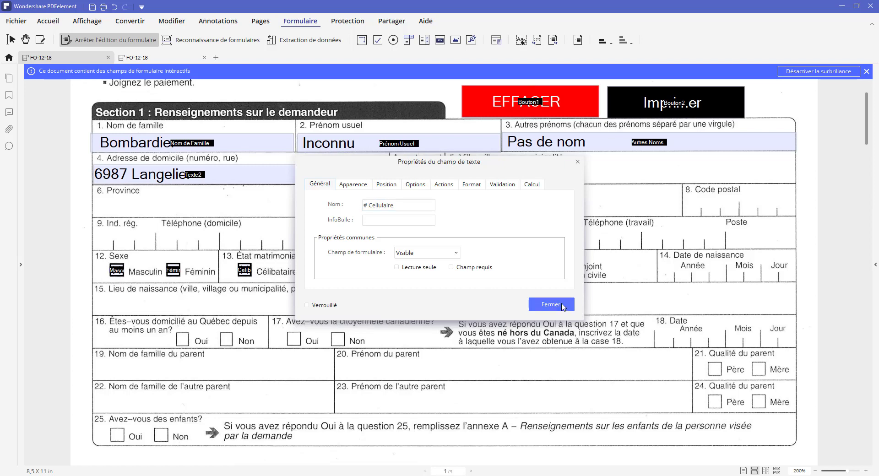
{"action": "left_click", "coordinate": [563, 306]}
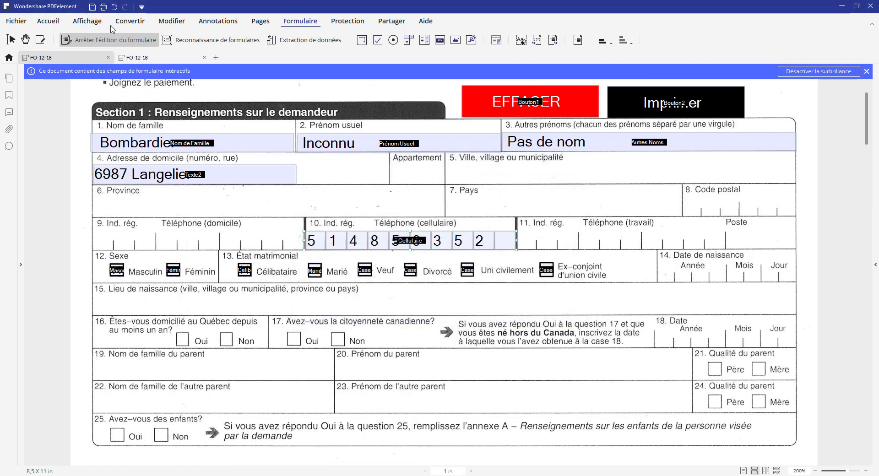
Step: Save the PDF form with field editing off, and close the previously extracted CSV file in Excel without saving its changes
{"action": "left_click", "coordinate": [97, 40]}
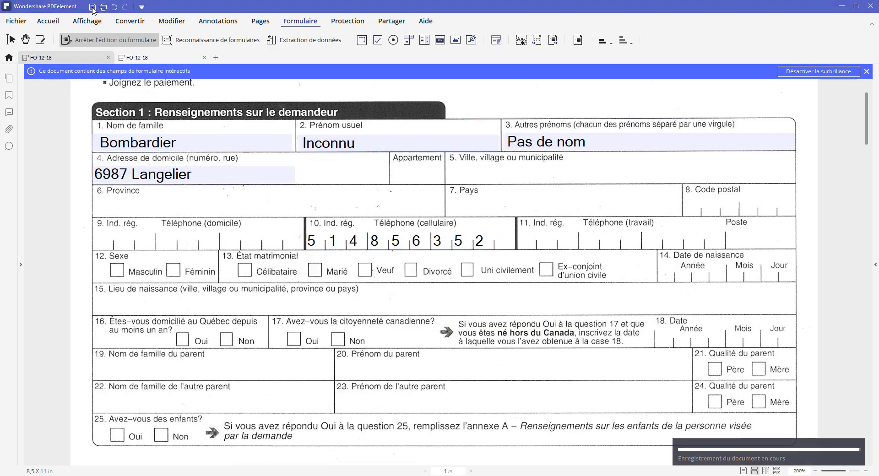
{"action": "left_click", "coordinate": [99, 42]}
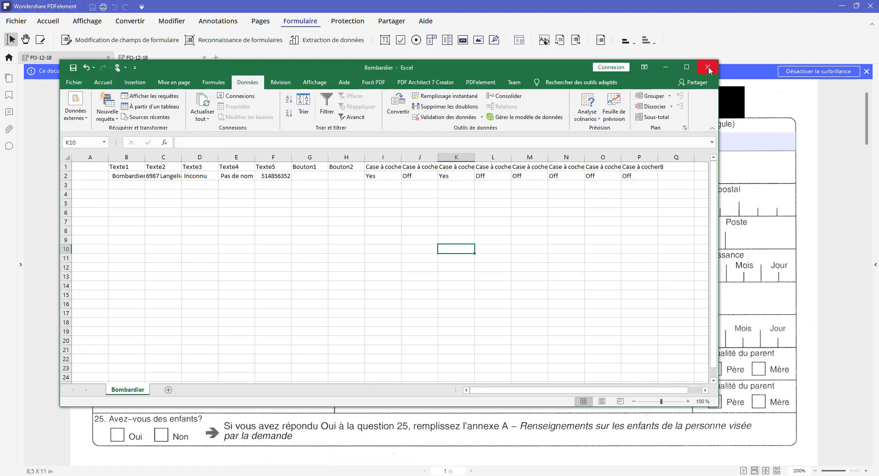
{"action": "left_click", "coordinate": [708, 67]}
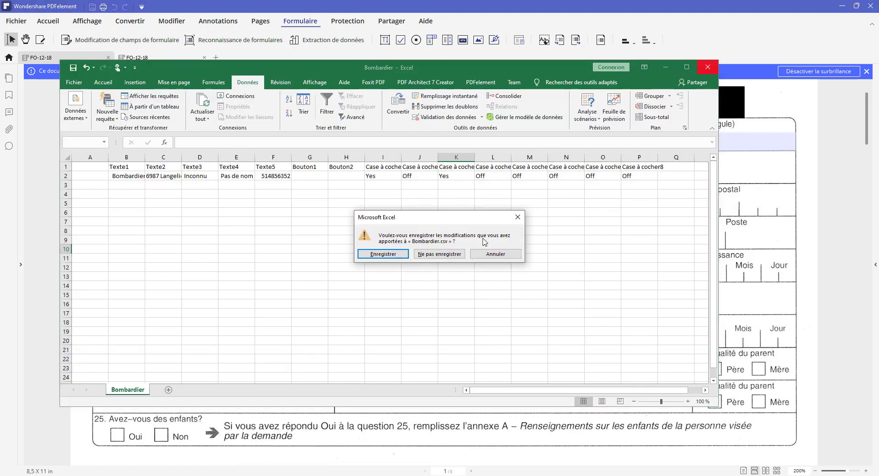
{"action": "left_click", "coordinate": [439, 255]}
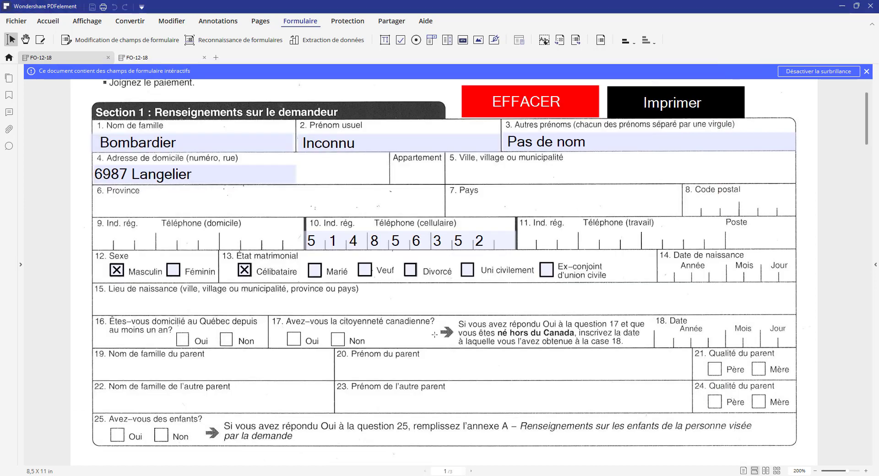
Step: Extract the data from the PDF form fields of FO-12-18.PDF, overwriting the existing CSV file, and finish the extraction
{"action": "left_click", "coordinate": [339, 41]}
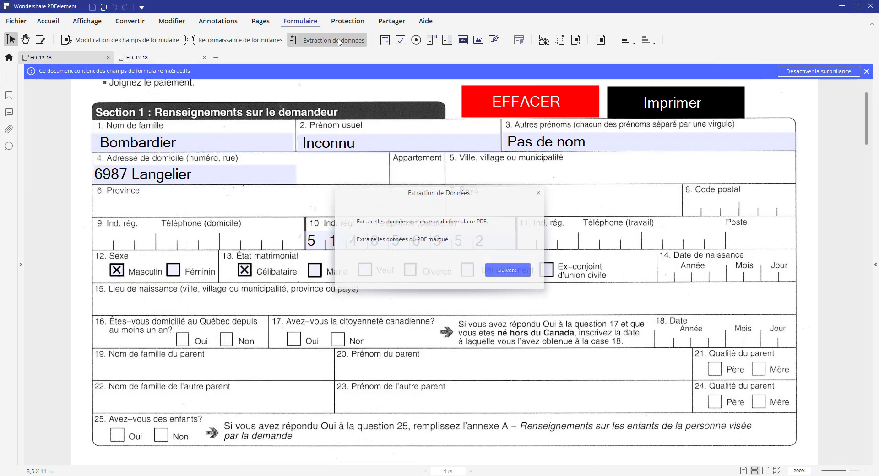
{"action": "left_click", "coordinate": [507, 270]}
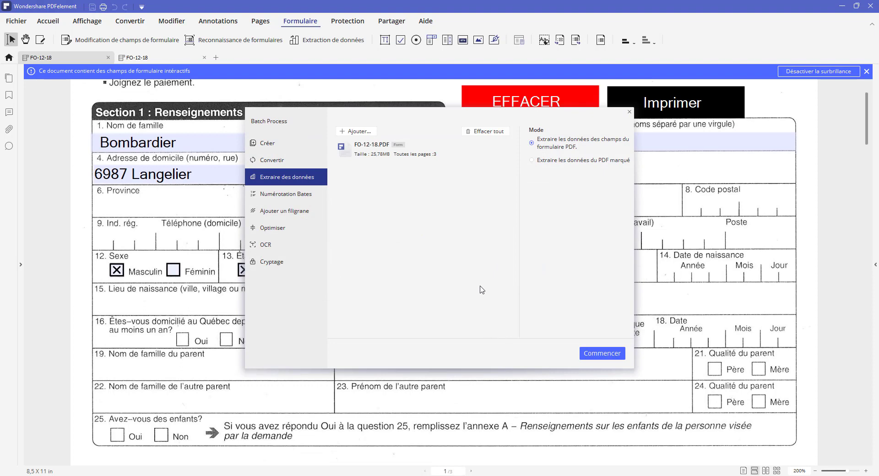
{"action": "left_click", "coordinate": [593, 357]}
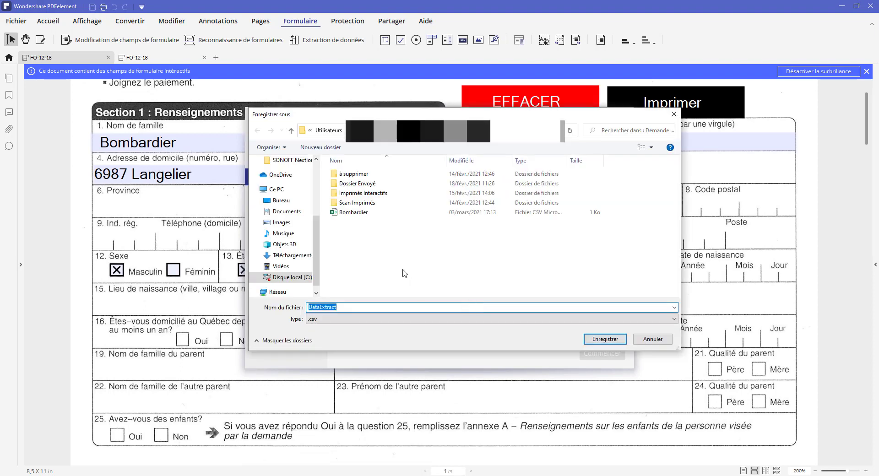
{"action": "double_click", "coordinate": [360, 212]}
{"action": "left_click", "coordinate": [466, 245]}
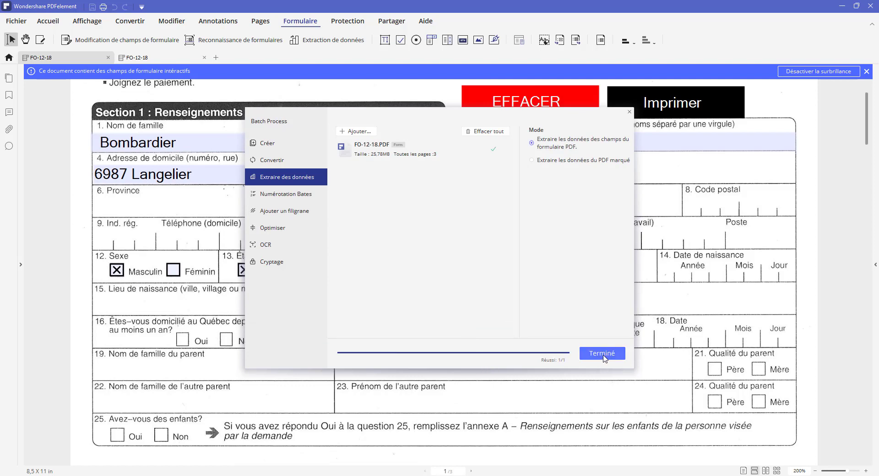
{"action": "left_click", "coordinate": [604, 355]}
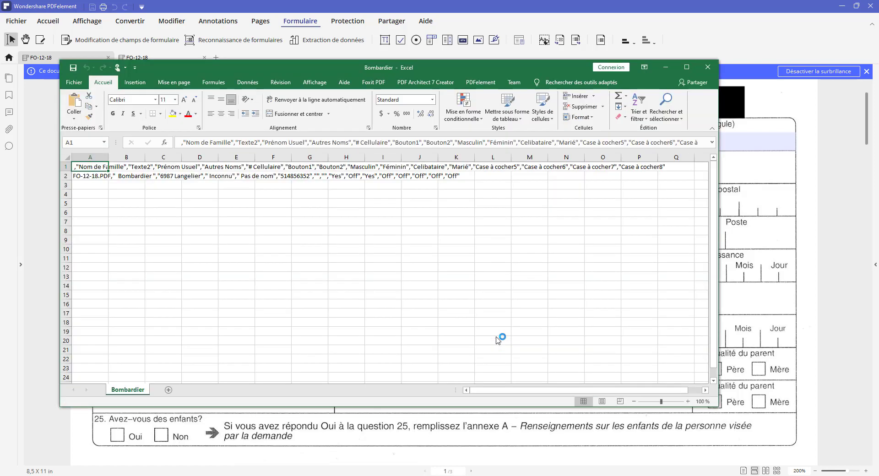
Step: Split column A of the extracted CSV into columns as delimited text, with only the comma as separator, Standard format and destination $A$1
{"action": "left_click", "coordinate": [97, 158]}
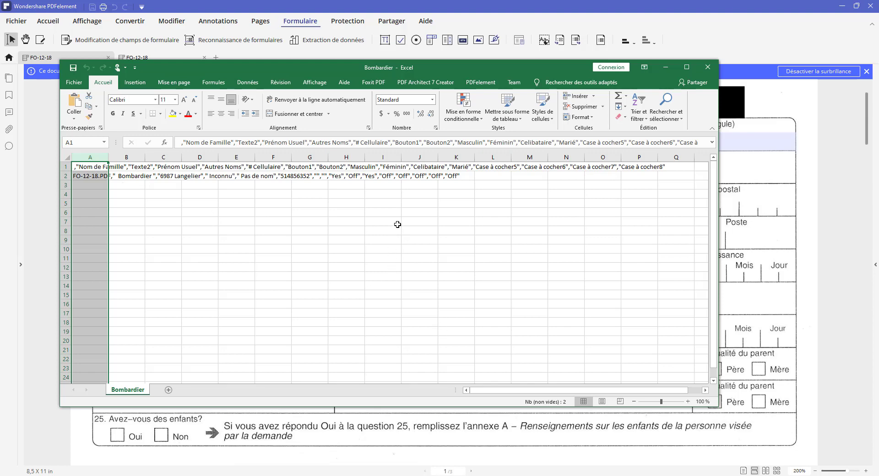
{"action": "left_click", "coordinate": [281, 83]}
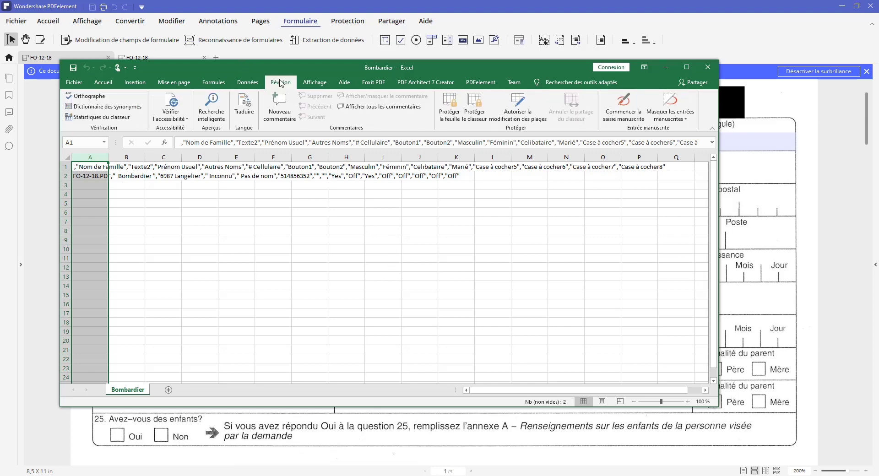
{"action": "left_click", "coordinate": [247, 83]}
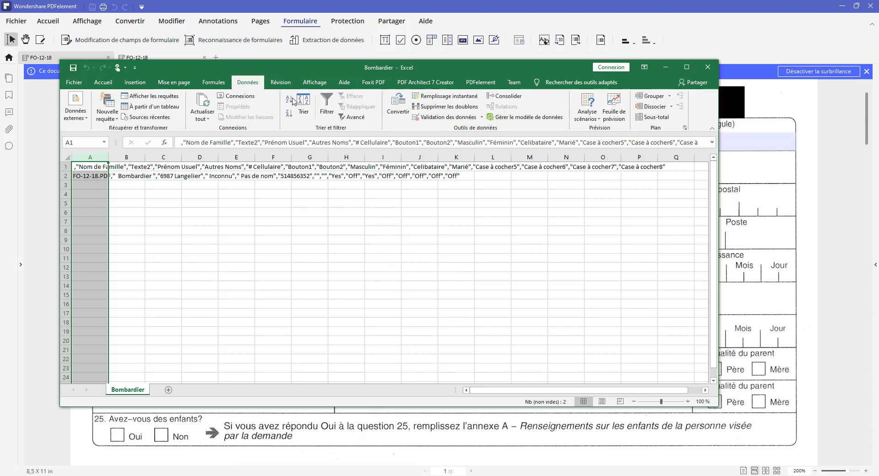
{"action": "left_click", "coordinate": [397, 107]}
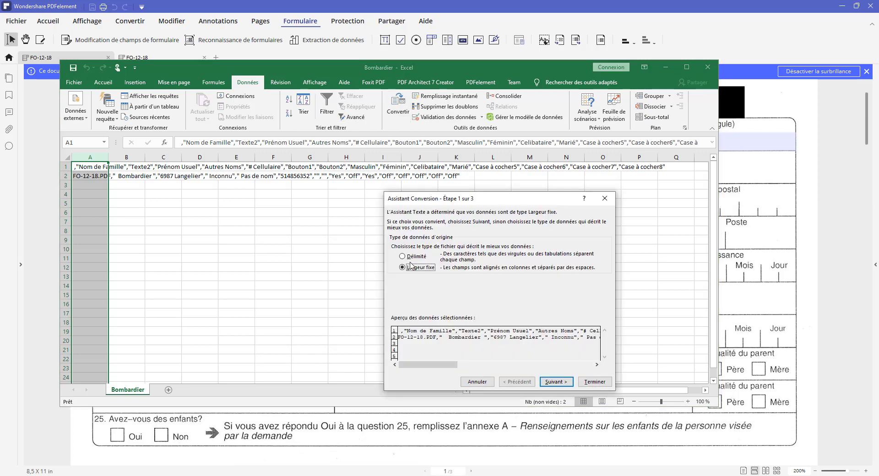
{"action": "left_click", "coordinate": [402, 257]}
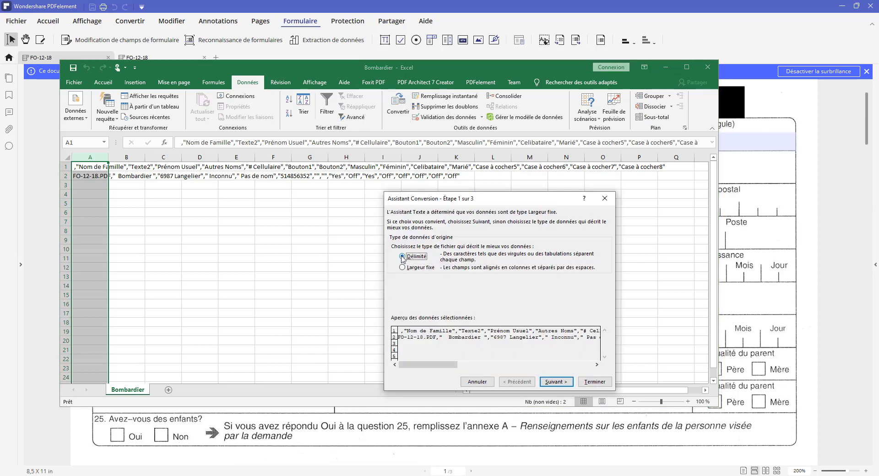
{"action": "left_click", "coordinate": [554, 383]}
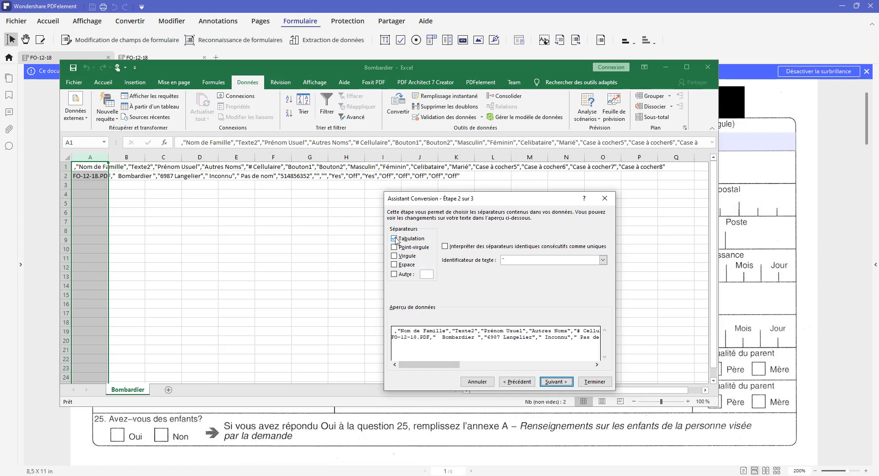
{"action": "left_click", "coordinate": [394, 240]}
{"action": "left_click", "coordinate": [394, 256]}
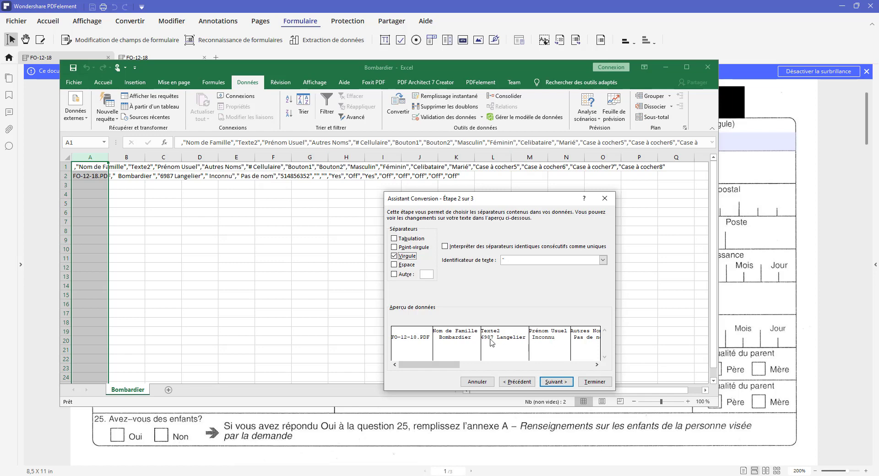
{"action": "left_click", "coordinate": [558, 384]}
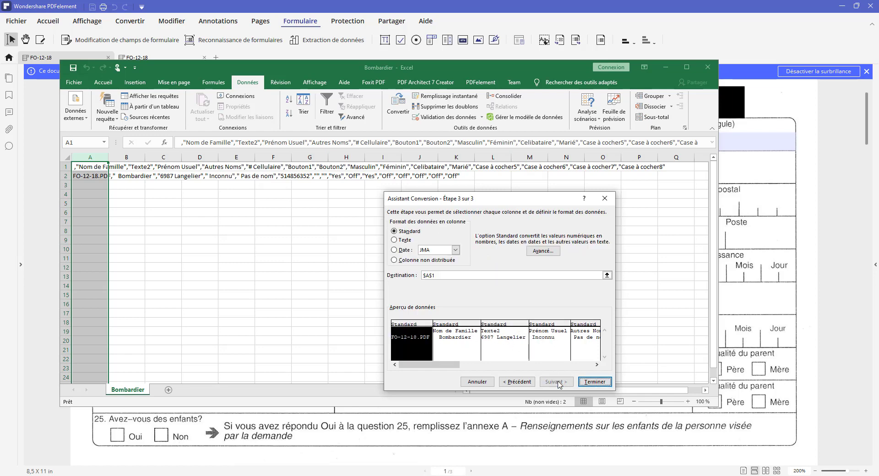
{"action": "left_click", "coordinate": [595, 382]}
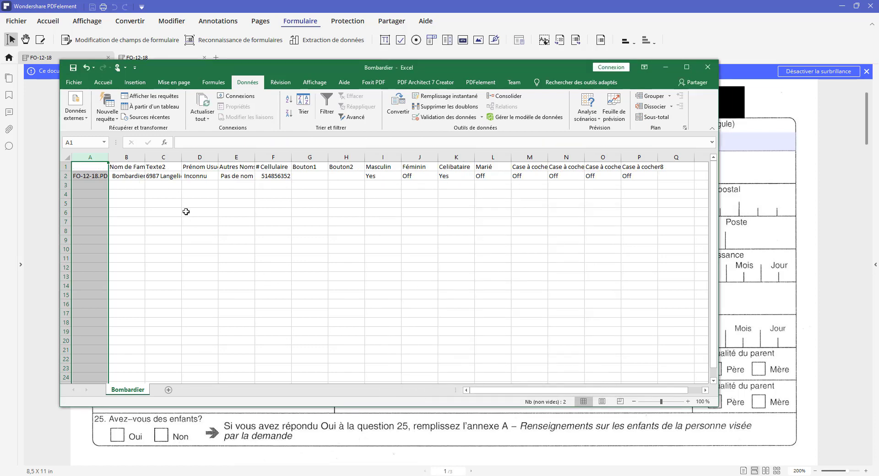
Step: Select columns A through L together and widen column L, Marié, slightly
{"action": "left_click", "coordinate": [135, 157], "text": "ctrl"}
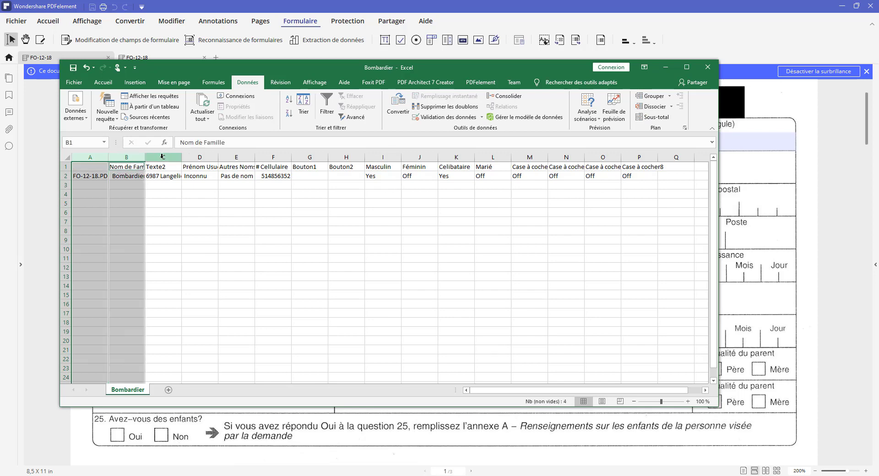
{"action": "left_click", "coordinate": [162, 157], "text": "ctrl"}
{"action": "left_click", "coordinate": [199, 157], "text": "ctrl"}
{"action": "left_click", "coordinate": [237, 157], "text": "ctrl"}
{"action": "left_click", "coordinate": [273, 157], "text": "ctrl"}
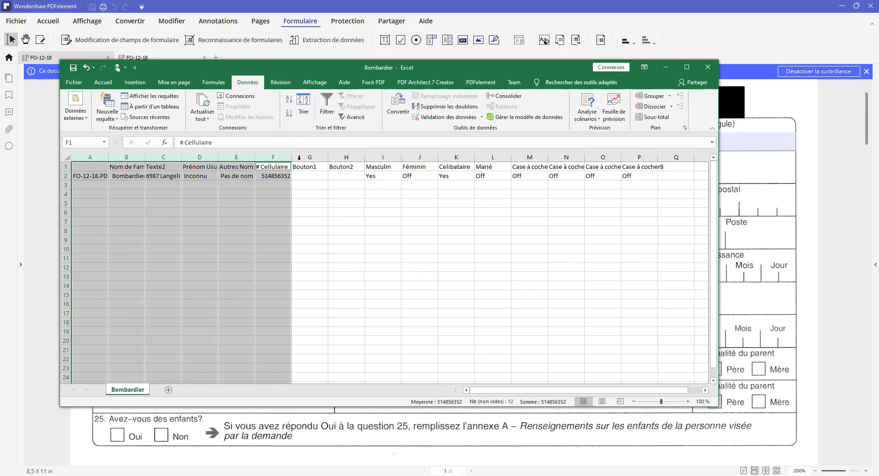
{"action": "left_click", "coordinate": [302, 157], "text": "ctrl"}
{"action": "left_click", "coordinate": [341, 157], "text": "ctrl"}
{"action": "left_click", "coordinate": [380, 157], "text": "ctrl"}
{"action": "left_click", "coordinate": [419, 157], "text": "ctrl"}
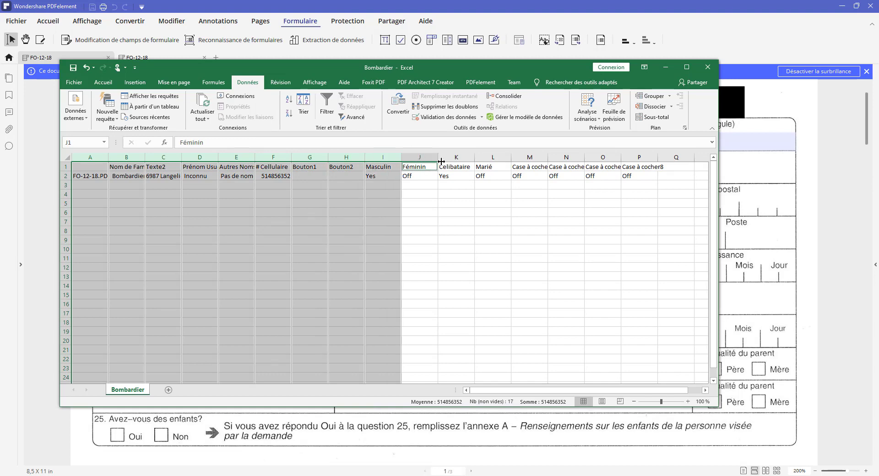
{"action": "left_click", "coordinate": [456, 157], "text": "ctrl"}
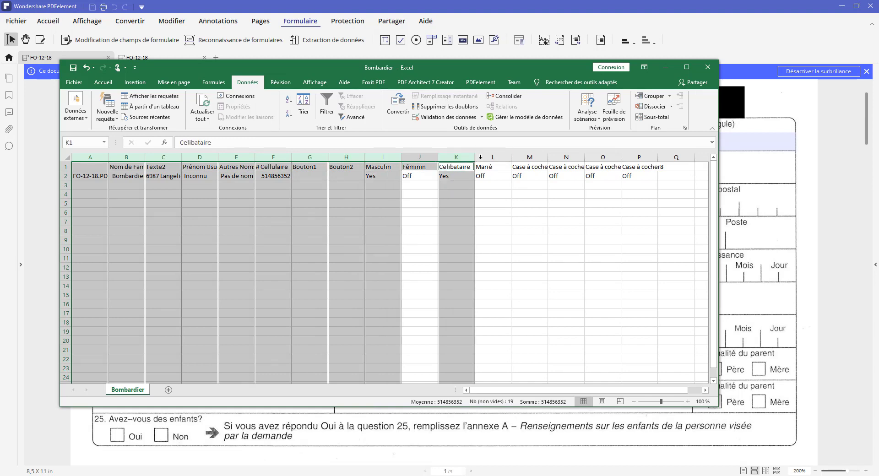
{"action": "left_click", "coordinate": [485, 157], "text": "ctrl"}
{"action": "left_click", "coordinate": [414, 158], "text": "ctrl"}
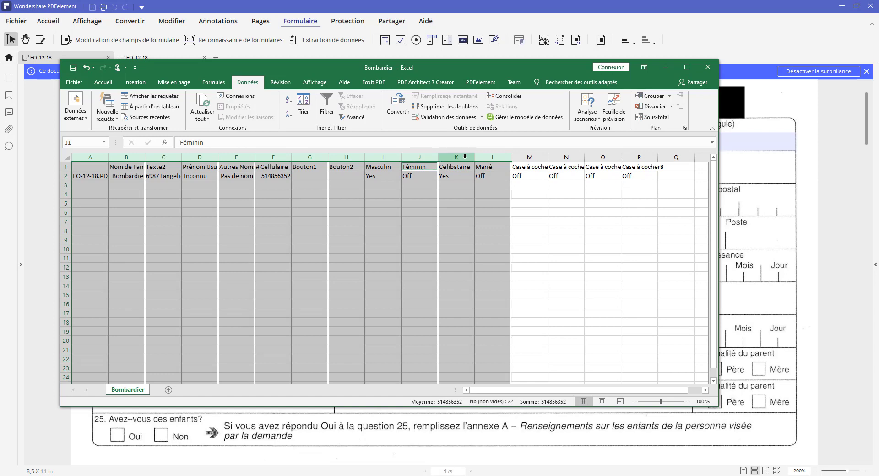
{"action": "mouse_move", "coordinate": [512, 158]}
{"action": "left_mouse_down"}
{"action": "mouse_move", "coordinate": [572, 158]}
{"action": "mouse_move", "coordinate": [525, 165]}
{"action": "left_mouse_up"}
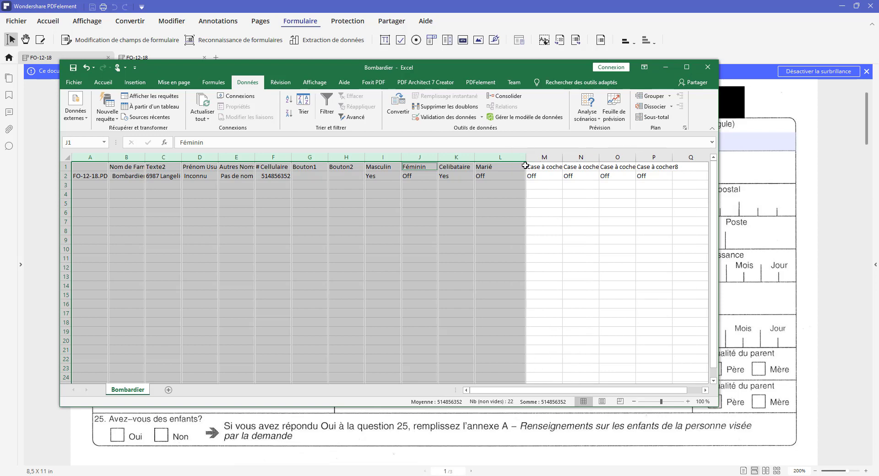
Step: Widen columns B through F individually so their headers and values, from Nom de Famille to # Cellulaire, fit fully
{"action": "left_click", "coordinate": [577, 241]}
{"action": "left_click_drag", "start_coordinate": [145, 158], "coordinate": [462, 156]}
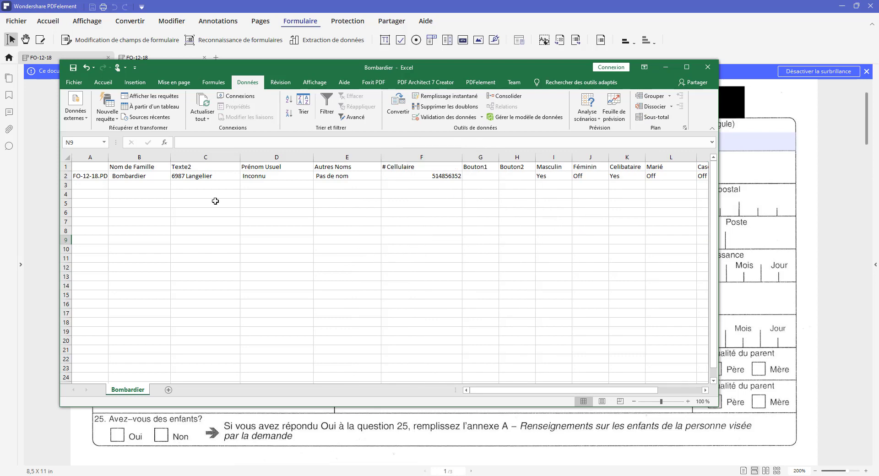
Step: Clear the contents of column A, which holds the PDF file name, and deselect the column
{"action": "left_click", "coordinate": [84, 153]}
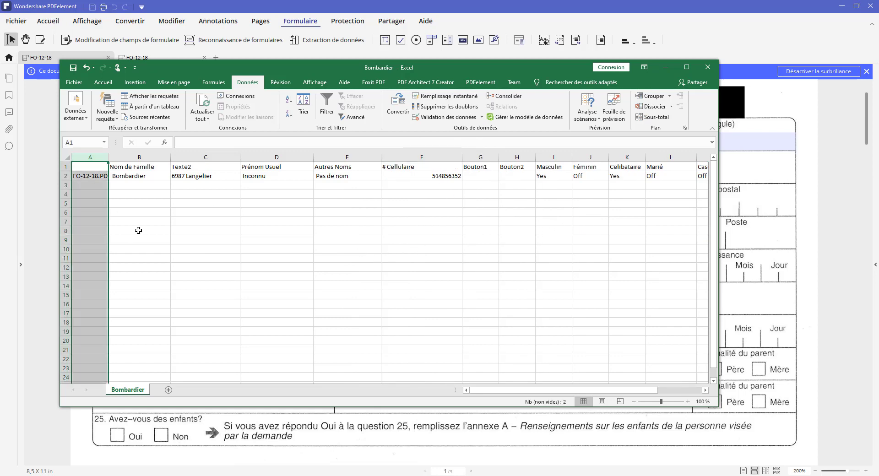
{"action": "key", "text": "Delete"}
{"action": "left_click", "coordinate": [186, 223]}
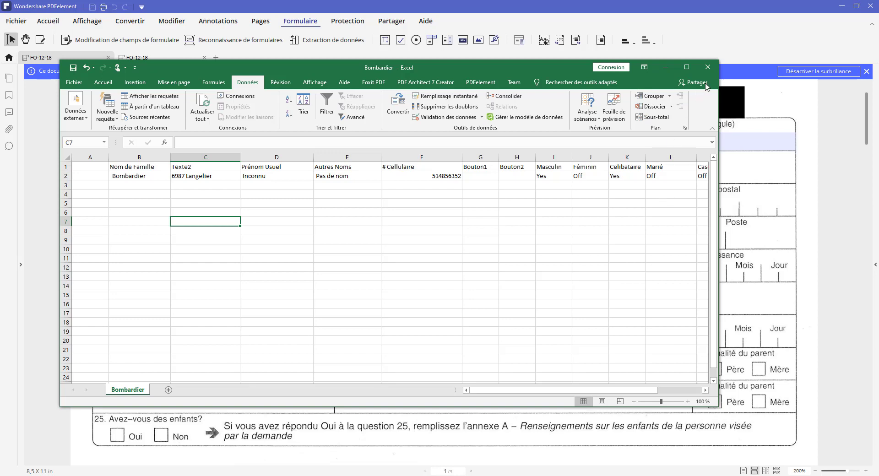
Step: Close the extracted CSV file in Excel without saving the column split and layout changes
{"action": "left_click", "coordinate": [708, 67]}
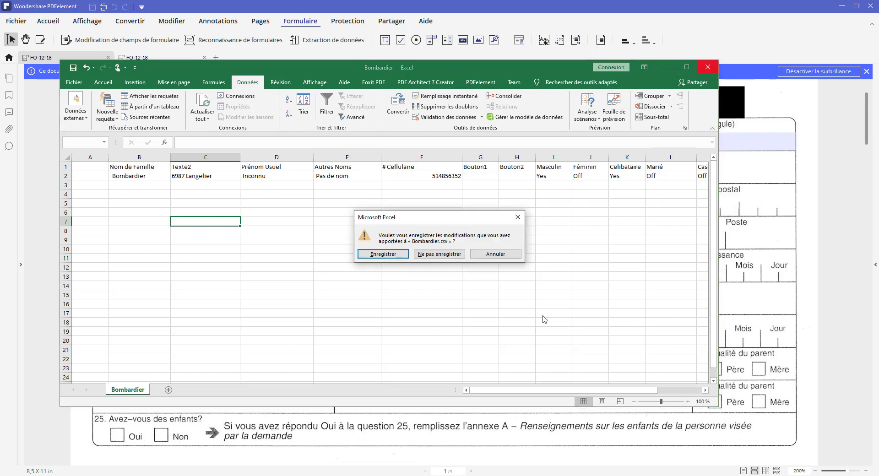
{"action": "left_click", "coordinate": [444, 258]}
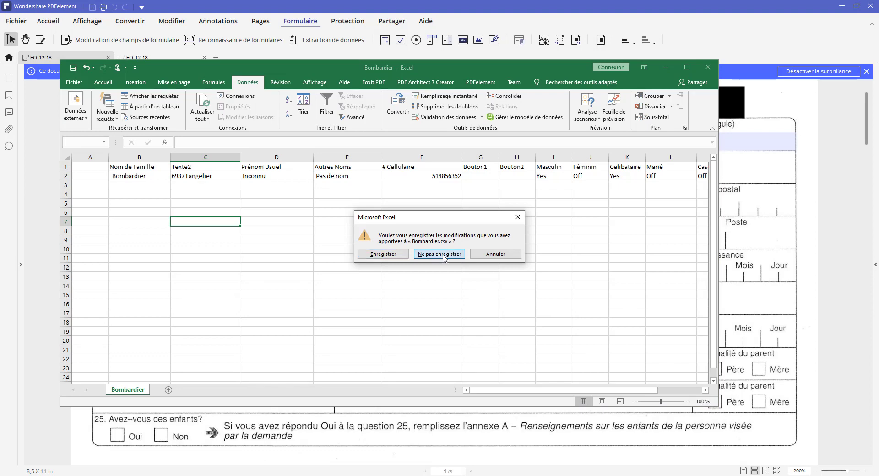